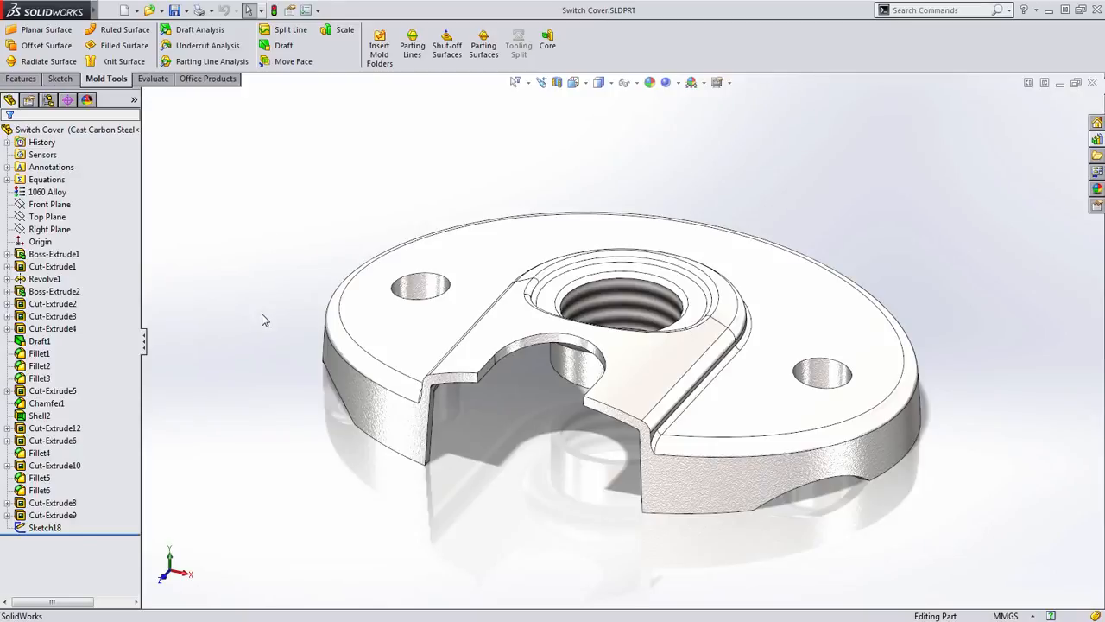
- Start a parting line and use the Top Plane as its pull direction
{"action": "mouse_move", "coordinate": [266, 339]}
{"action": "middle_mouse_down"}
{"action": "mouse_move", "coordinate": [229, 328]}
{"action": "mouse_move", "coordinate": [268, 340]}
{"action": "middle_mouse_up"}
{"action": "mouse_move", "coordinate": [524, 464]}
{"action": "middle_mouse_down"}
{"action": "mouse_move", "coordinate": [434, 486]}
{"action": "mouse_move", "coordinate": [543, 443]}
{"action": "middle_mouse_up"}
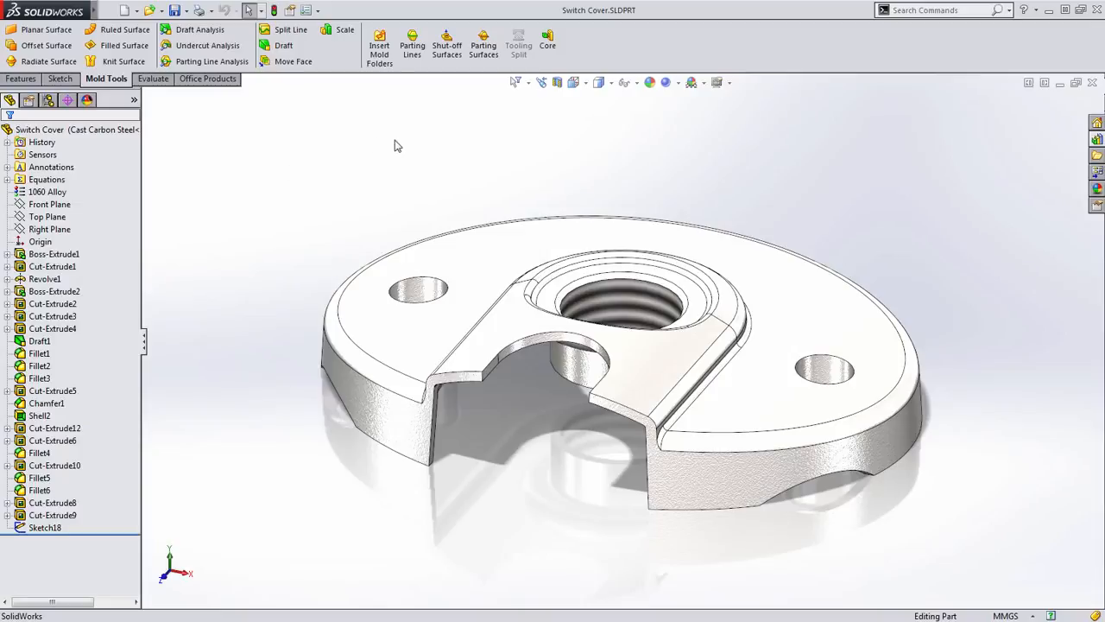
{"action": "left_click", "coordinate": [413, 69]}
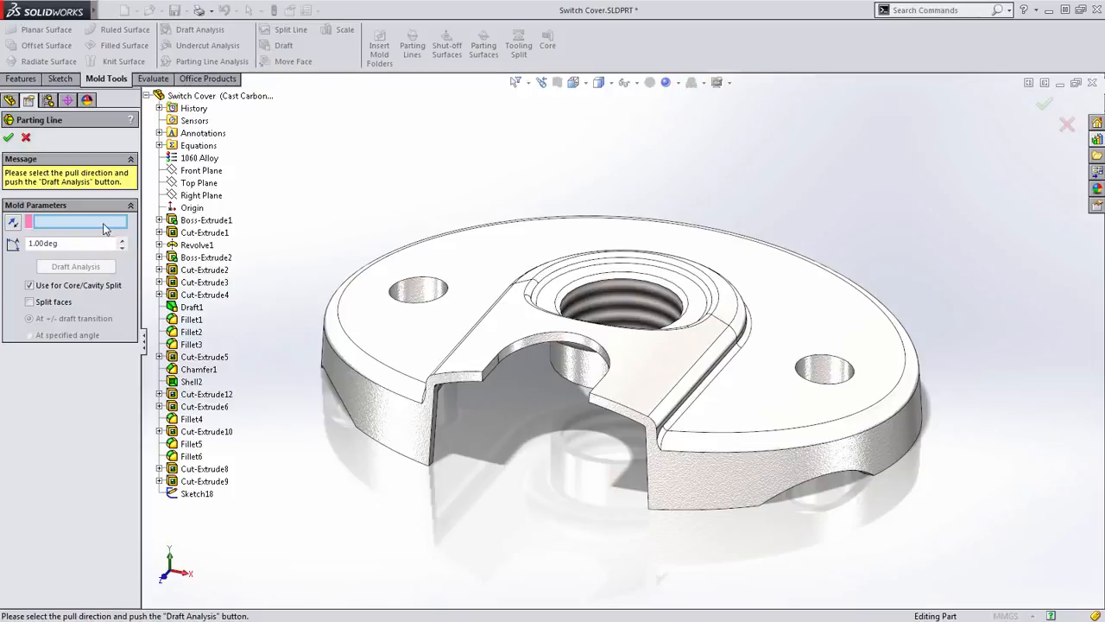
{"action": "left_click", "coordinate": [199, 183]}
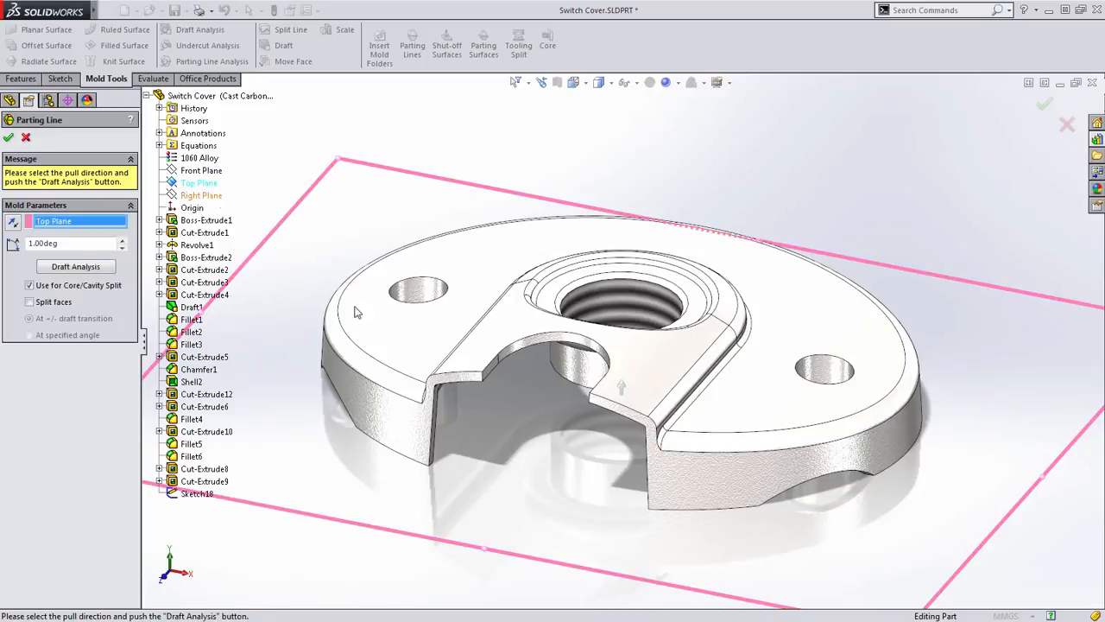
- Check the pull direction arrow and run the draft analysis with a 1.00 degree draft angle
{"action": "middle_click_drag", "start_coordinate": [562, 469], "coordinate": [592, 415]}
{"action": "scroll", "coordinate": [591, 415], "scroll_direction": "down", "scroll_amount": 5}
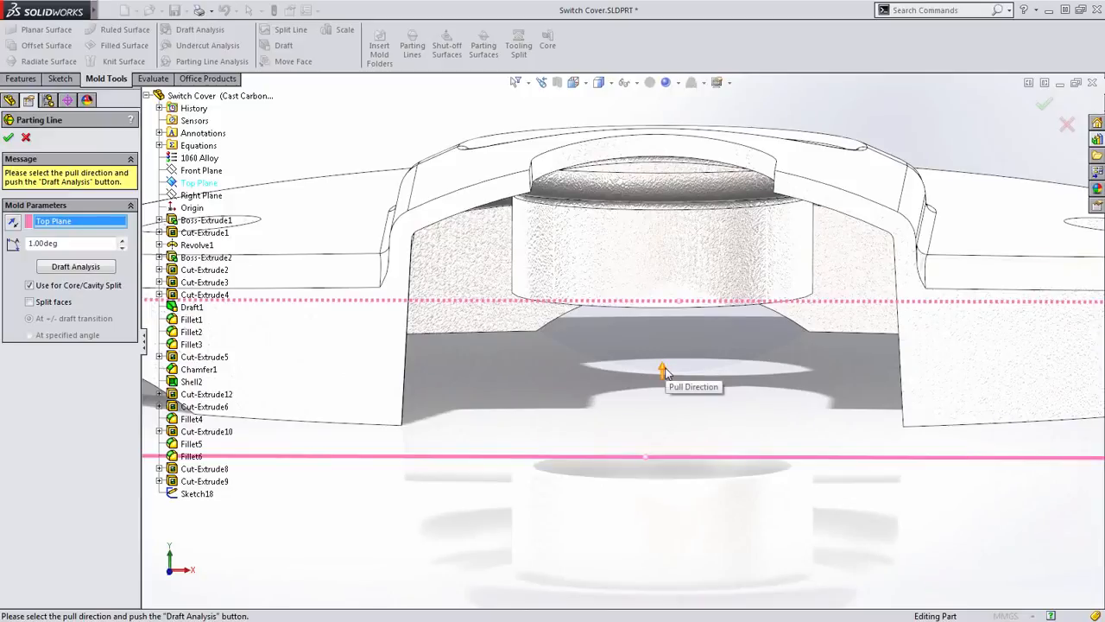
{"action": "scroll", "coordinate": [663, 372], "scroll_direction": "up", "scroll_amount": 3}
{"action": "middle_click_drag", "start_coordinate": [667, 440], "coordinate": [623, 435]}
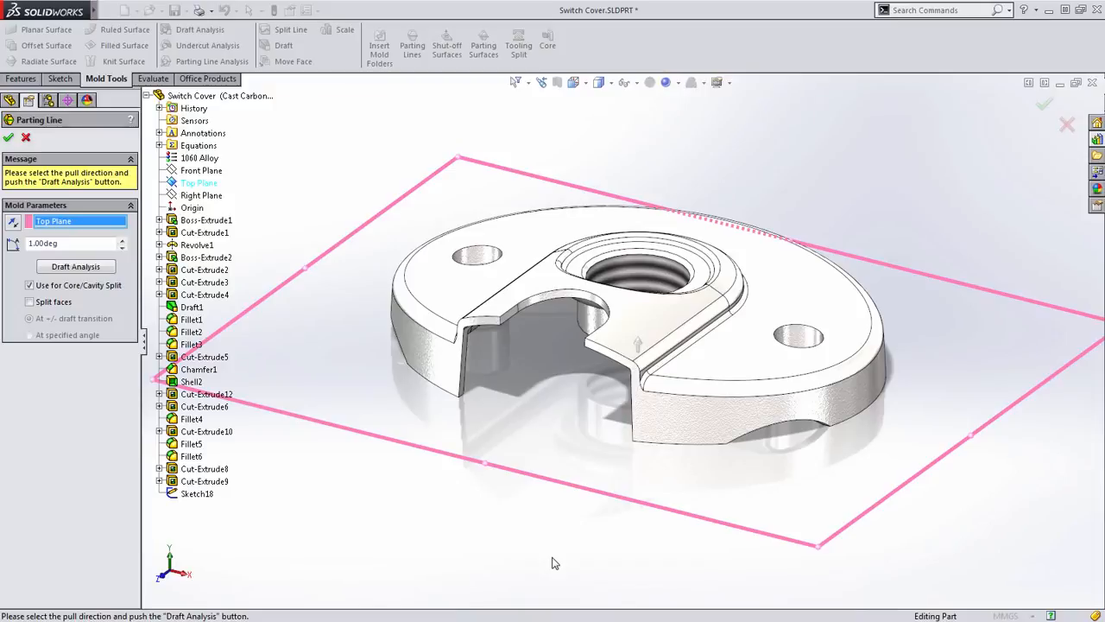
{"action": "middle_click_drag", "start_coordinate": [530, 459], "coordinate": [540, 478], "text": "ctrl"}
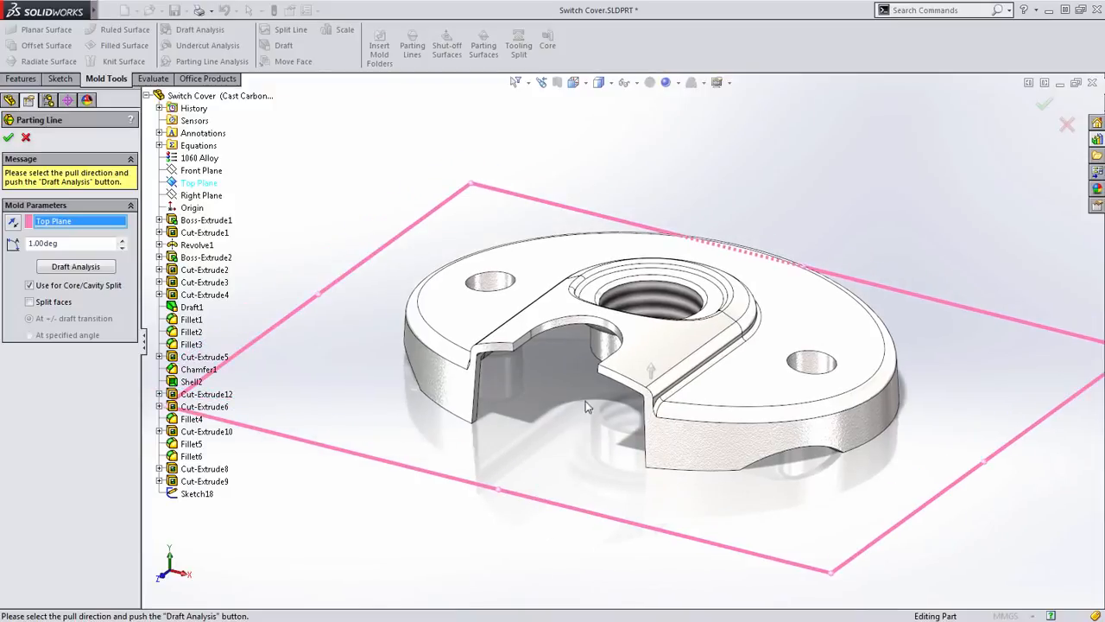
{"action": "middle_click_drag", "start_coordinate": [586, 422], "coordinate": [558, 410], "text": "ctrl"}
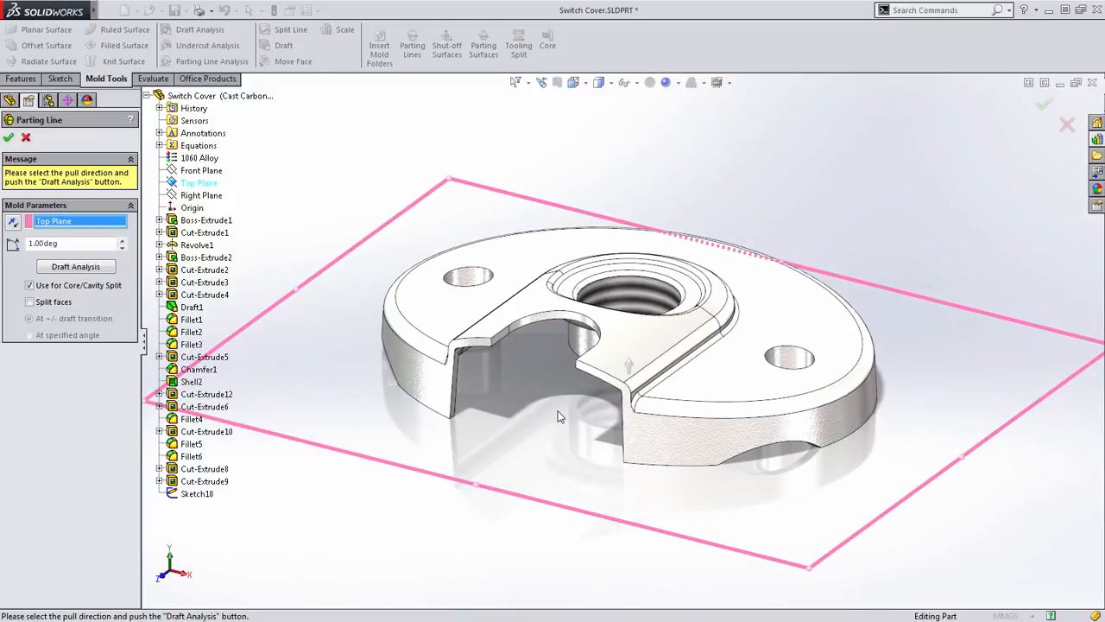
{"action": "scroll", "coordinate": [568, 401], "scroll_direction": "down", "scroll_amount": 2}
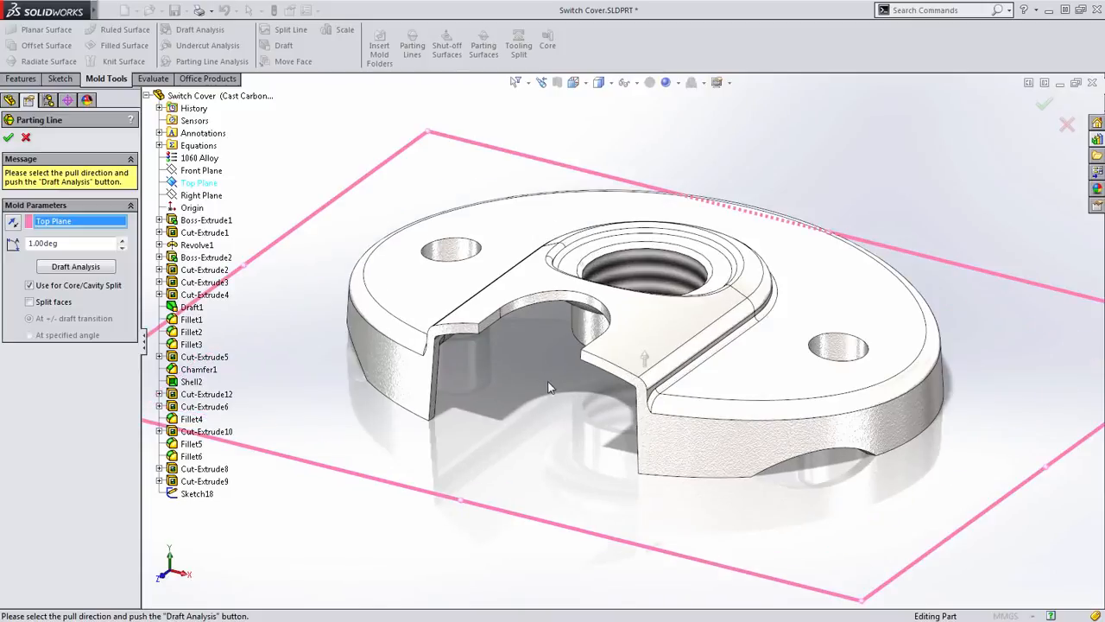
{"action": "middle_click_drag", "start_coordinate": [548, 388], "coordinate": [534, 390], "text": "ctrl"}
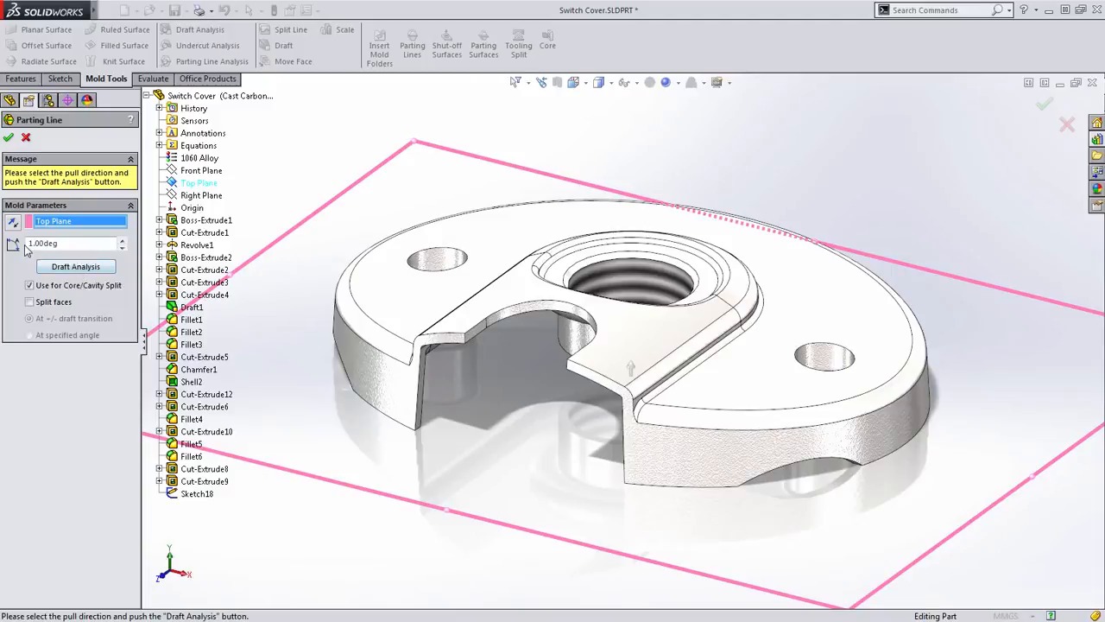
{"action": "left_click", "coordinate": [75, 265]}
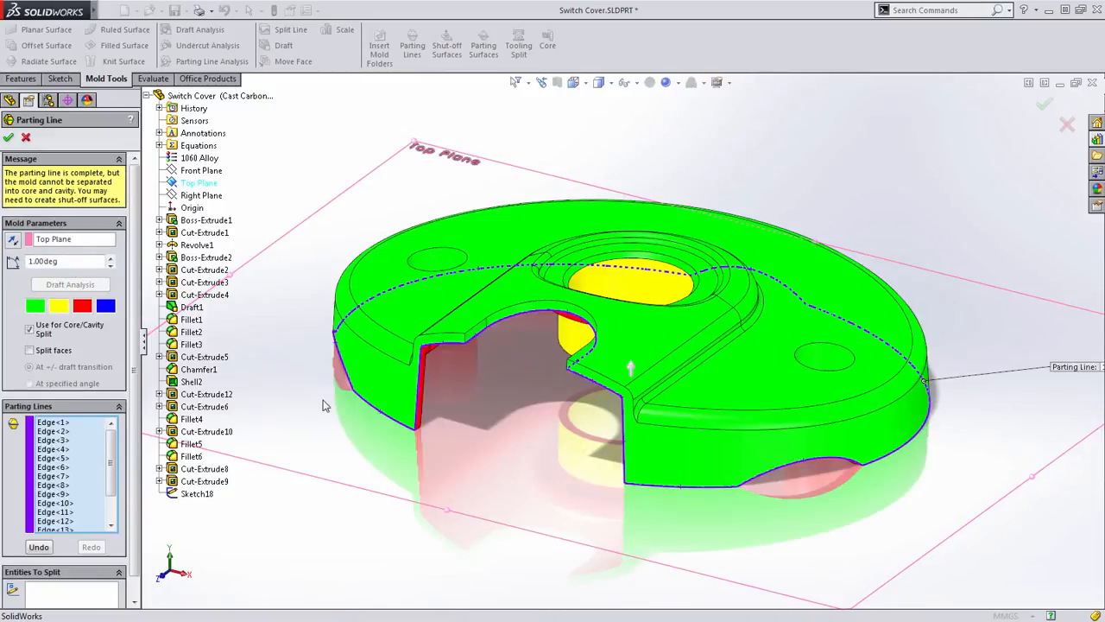
- Remove three connected edges from the parting line: the notch's vertical edge and the two adjoining lower rim edges
{"action": "left_click", "coordinate": [419, 380]}
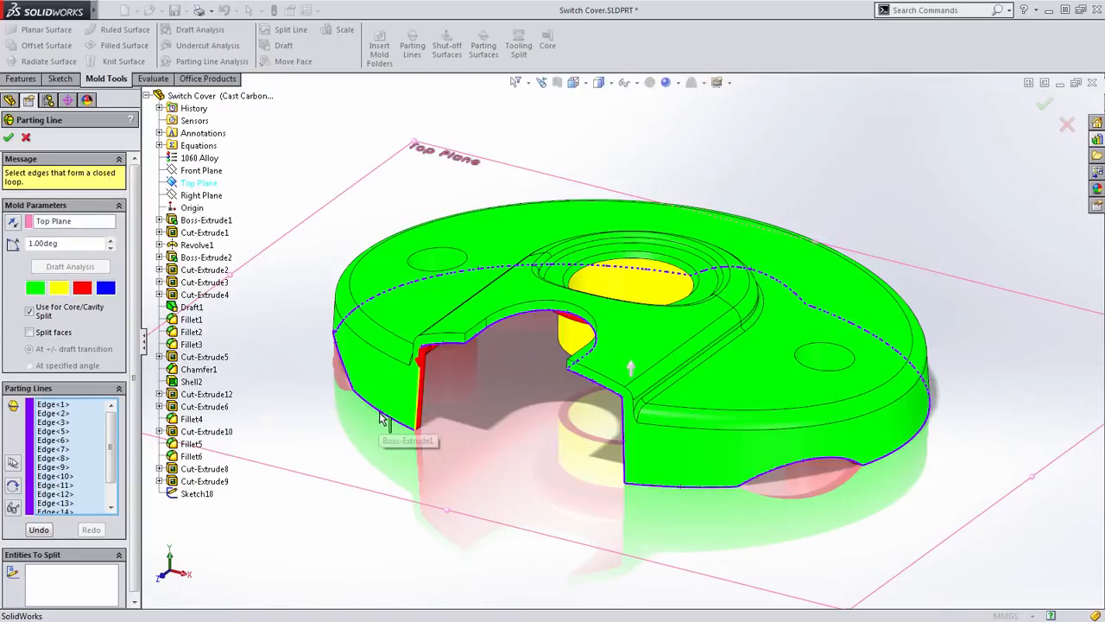
{"action": "left_click", "coordinate": [382, 413]}
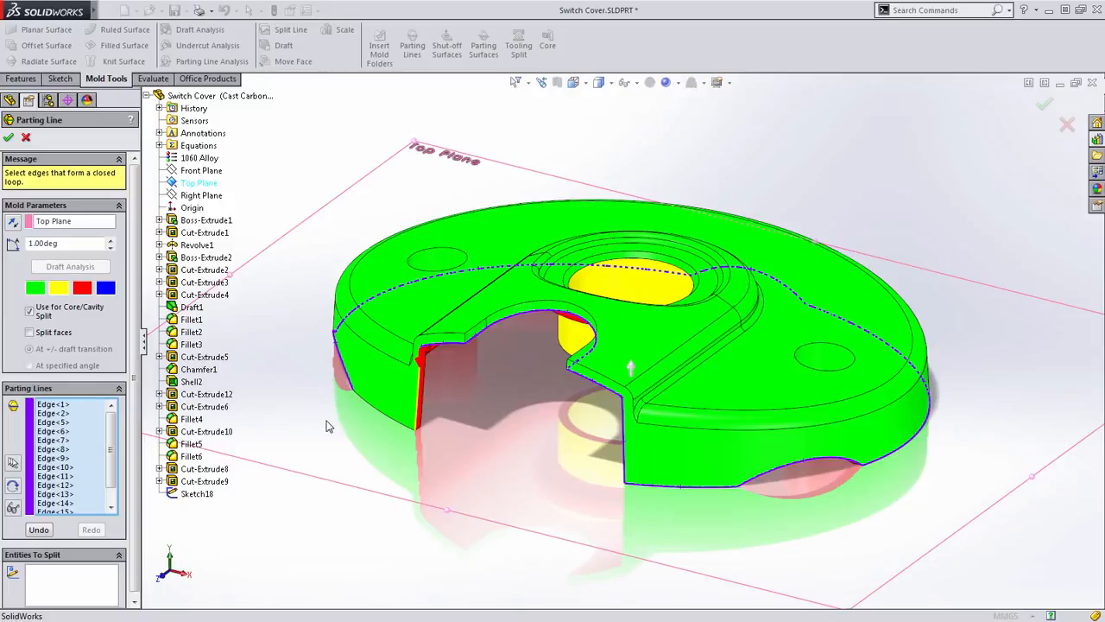
{"action": "left_click", "coordinate": [347, 376]}
- Add the three missing notch and rim edges back to the parting line by accepting each suggested edge
{"action": "scroll", "coordinate": [401, 408], "scroll_direction": "down", "scroll_amount": 3}
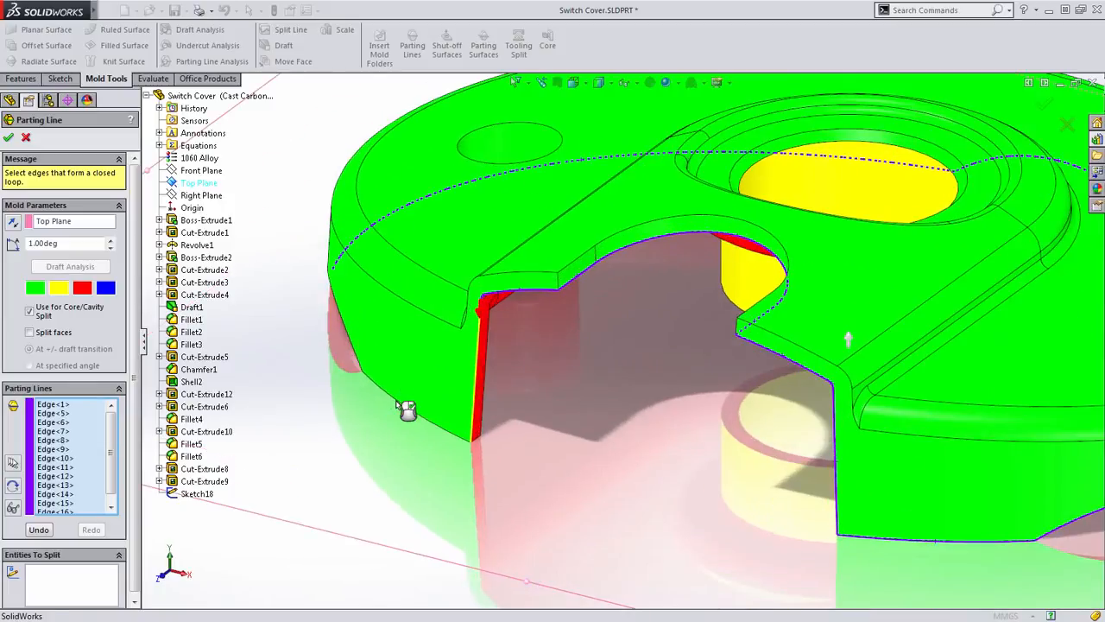
{"action": "scroll", "coordinate": [488, 341], "scroll_direction": "down", "scroll_amount": 3}
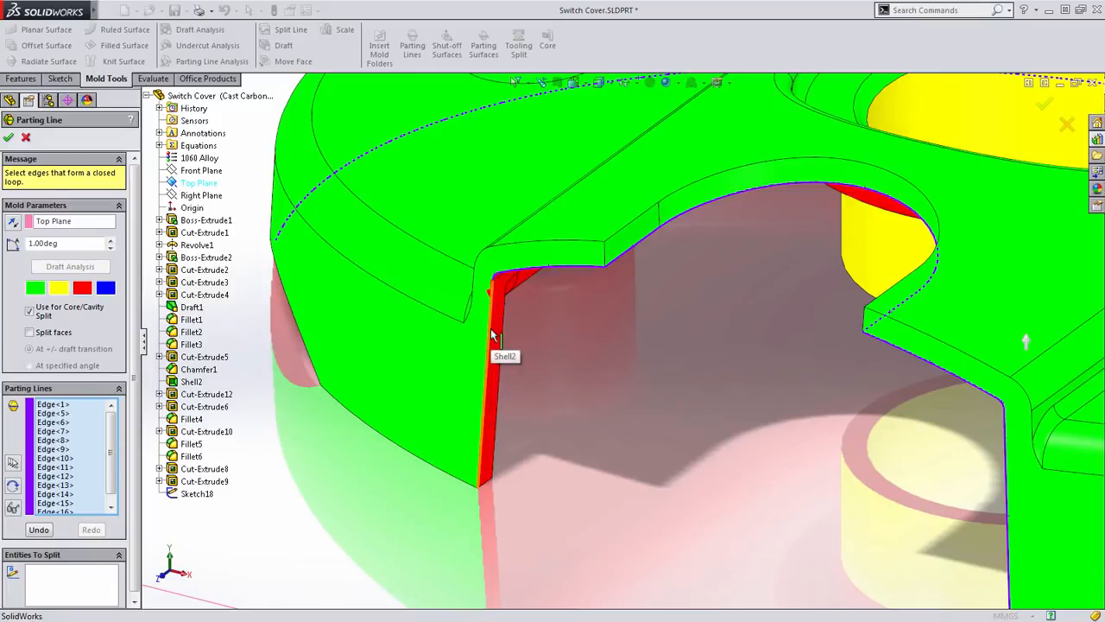
{"action": "left_click", "coordinate": [13, 463]}
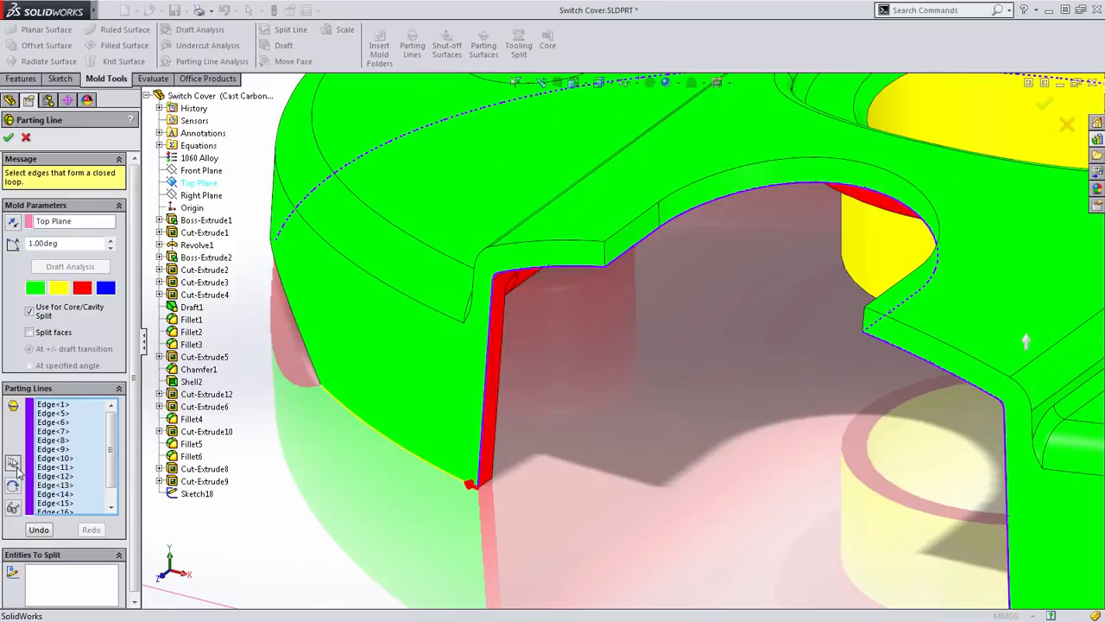
{"action": "left_click", "coordinate": [14, 463]}
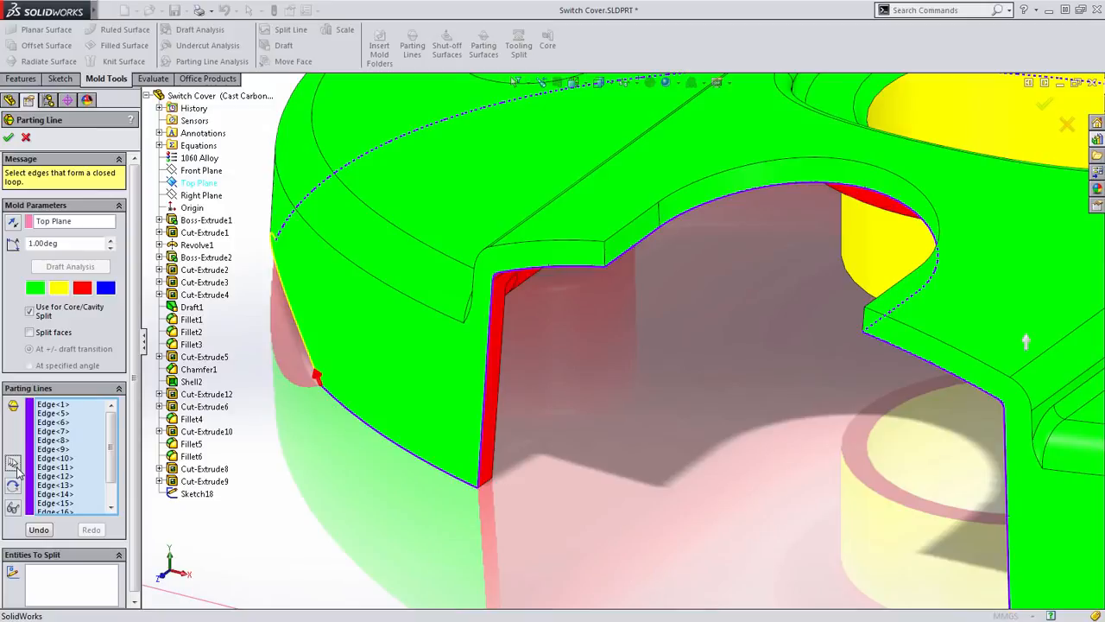
{"action": "left_click", "coordinate": [14, 464]}
{"action": "key", "text": "f"}
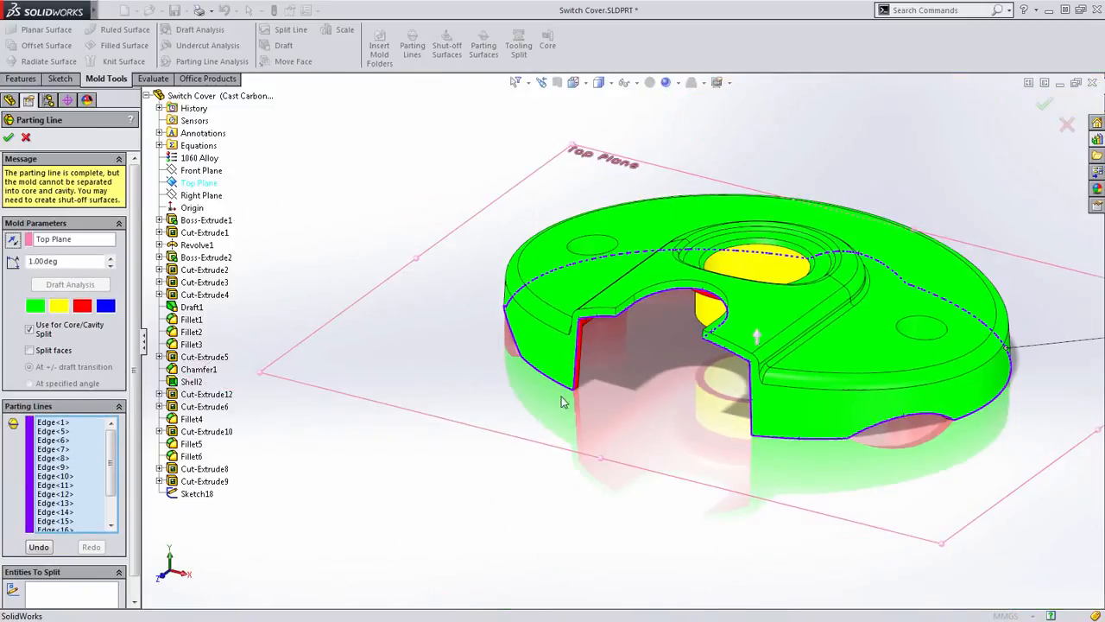
- Try the Split faces option at the +/- draft transition and switch it off again
{"action": "middle_click_drag", "start_coordinate": [509, 385], "coordinate": [404, 387], "text": "ctrl"}
{"action": "scroll", "coordinate": [526, 374], "scroll_direction": "down", "scroll_amount": 1}
{"action": "middle_click_drag", "start_coordinate": [509, 372], "coordinate": [439, 383], "text": "ctrl"}
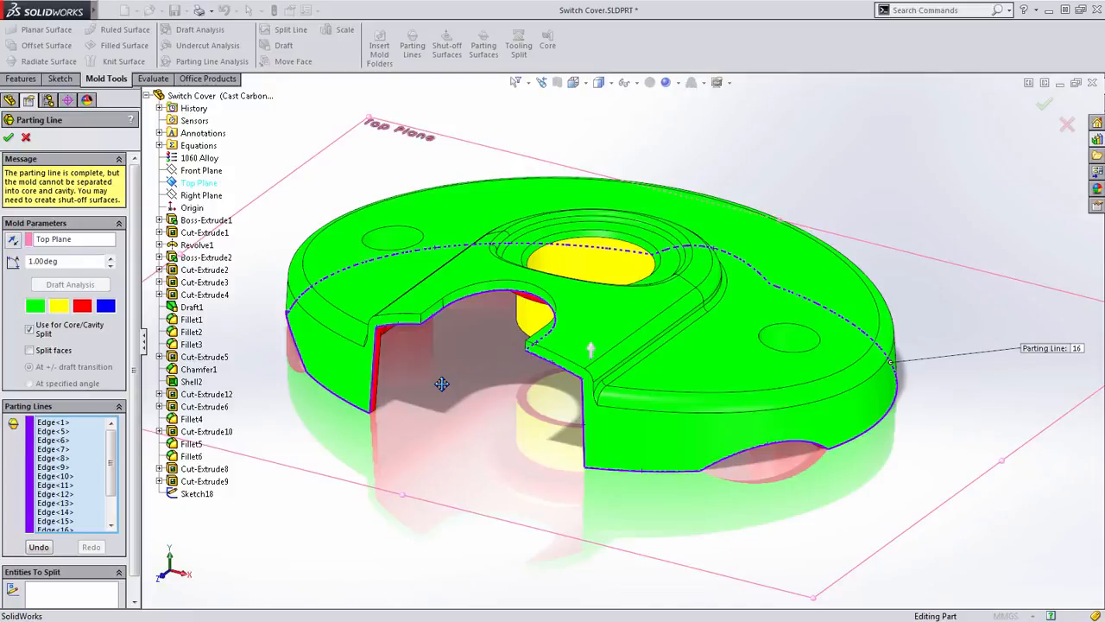
{"action": "left_click", "coordinate": [32, 353]}
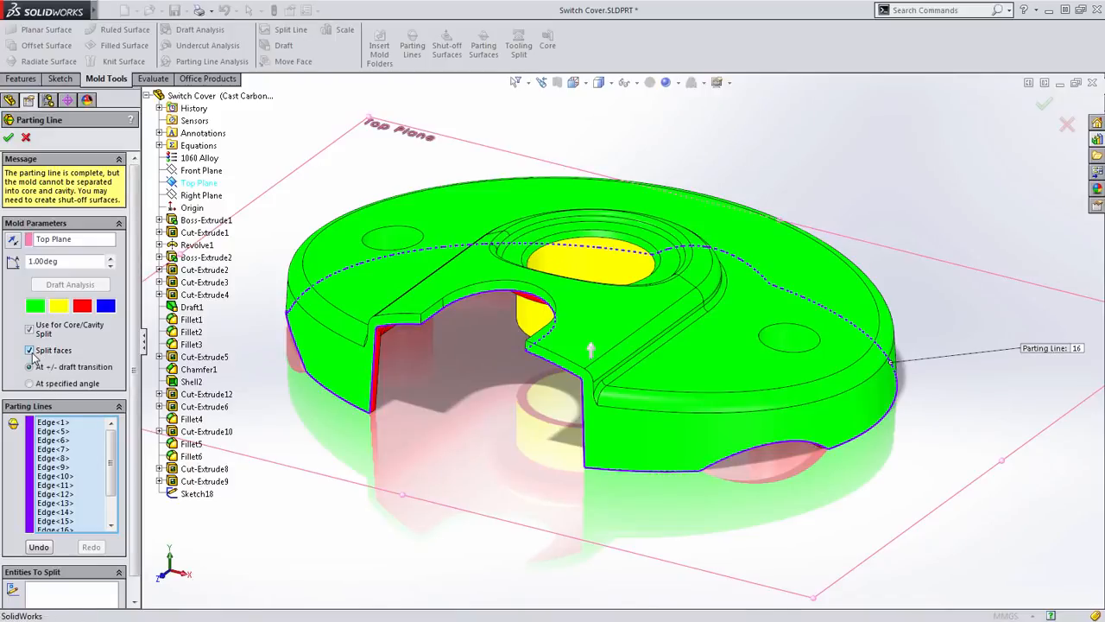
{"action": "scroll", "coordinate": [138, 307], "scroll_direction": "down", "scroll_amount": 1}
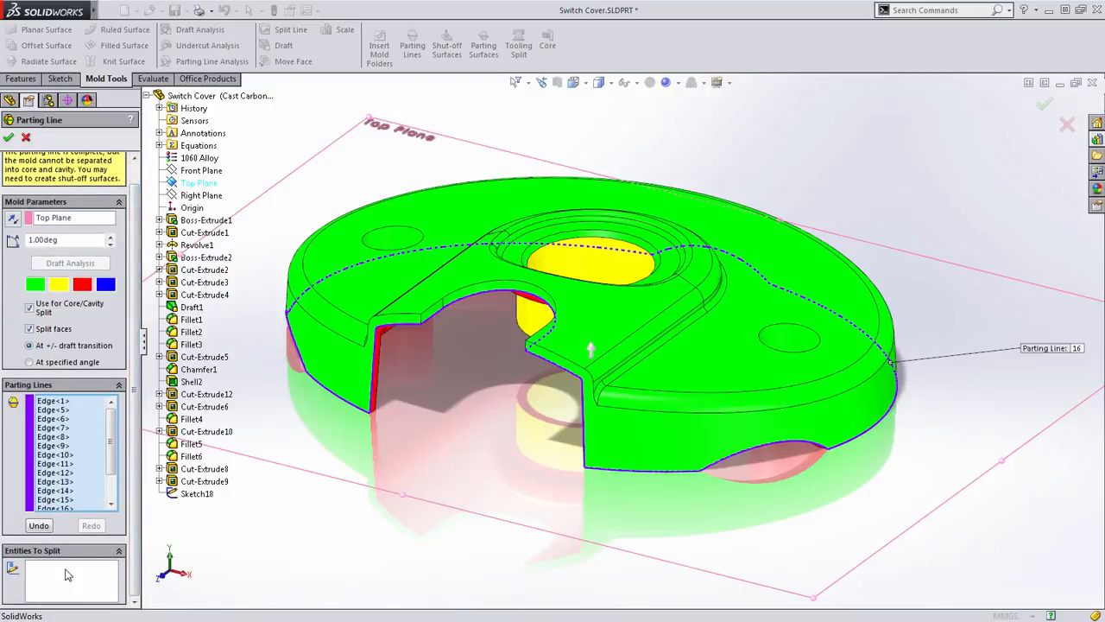
{"action": "left_click", "coordinate": [29, 328]}
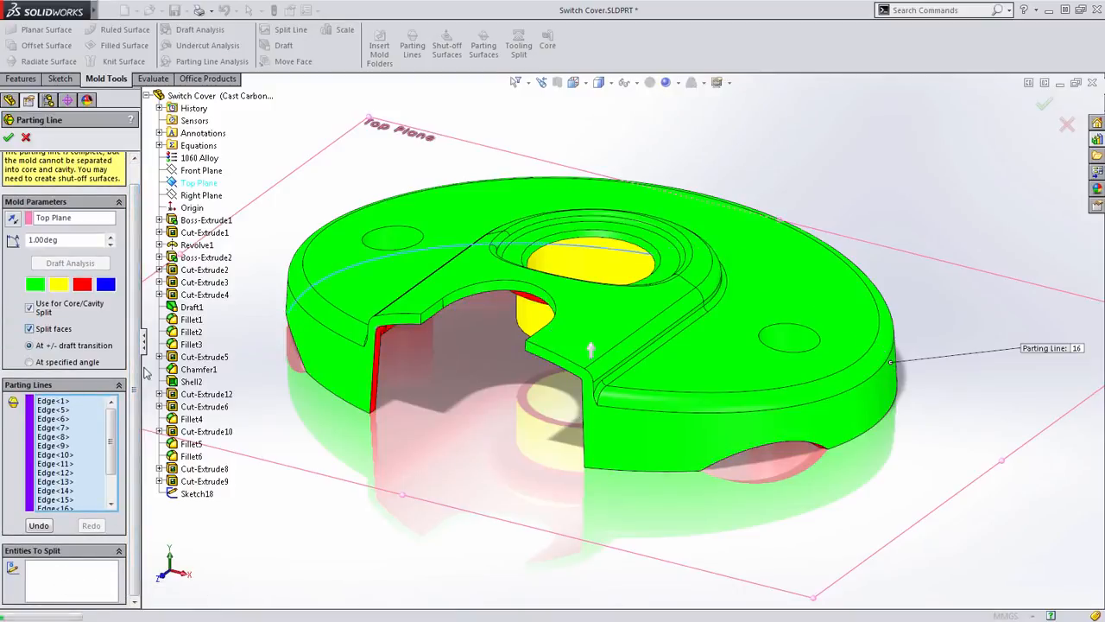
- Accept the parting line around the switch cover
{"action": "scroll", "coordinate": [133, 362], "scroll_direction": "up", "scroll_amount": 1}
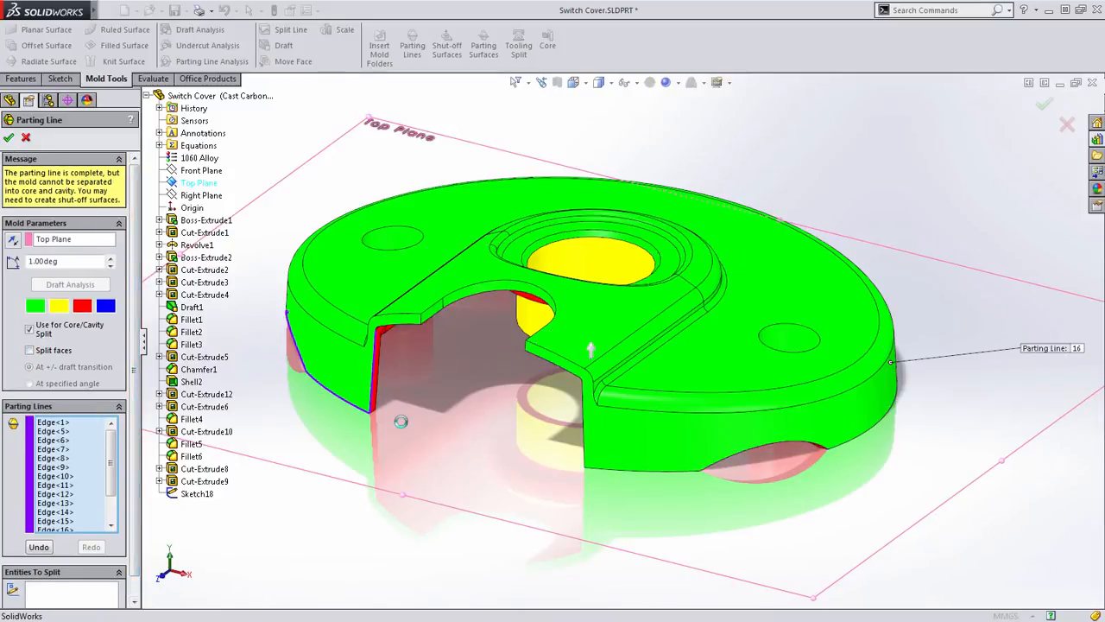
{"action": "mouse_move", "coordinate": [453, 434]}
{"action": "middle_mouse_down"}
{"action": "mouse_move", "coordinate": [501, 418]}
{"action": "mouse_move", "coordinate": [439, 444]}
{"action": "mouse_move", "coordinate": [459, 435]}
{"action": "mouse_move", "coordinate": [440, 440]}
{"action": "mouse_move", "coordinate": [447, 428]}
{"action": "middle_mouse_up"}
{"action": "scroll", "coordinate": [447, 365], "scroll_direction": "down", "scroll_amount": 1}
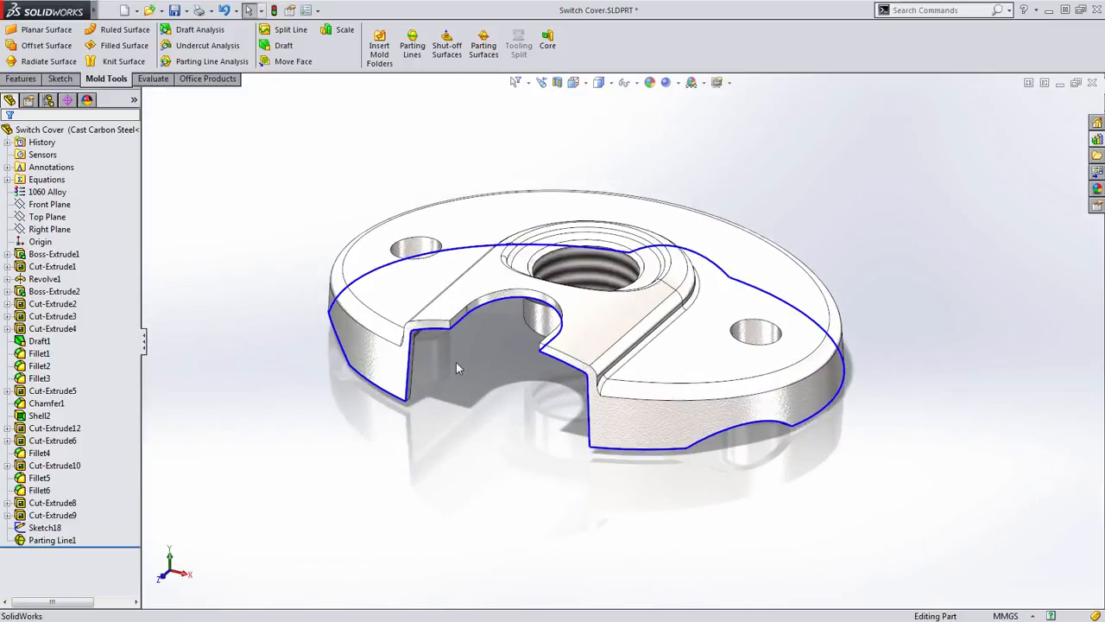
- Start shut-off surfaces and replace the central threaded hole's lower edge loop with its upper edge
{"action": "middle_click_drag", "start_coordinate": [460, 363], "coordinate": [514, 492], "text": "ctrl"}
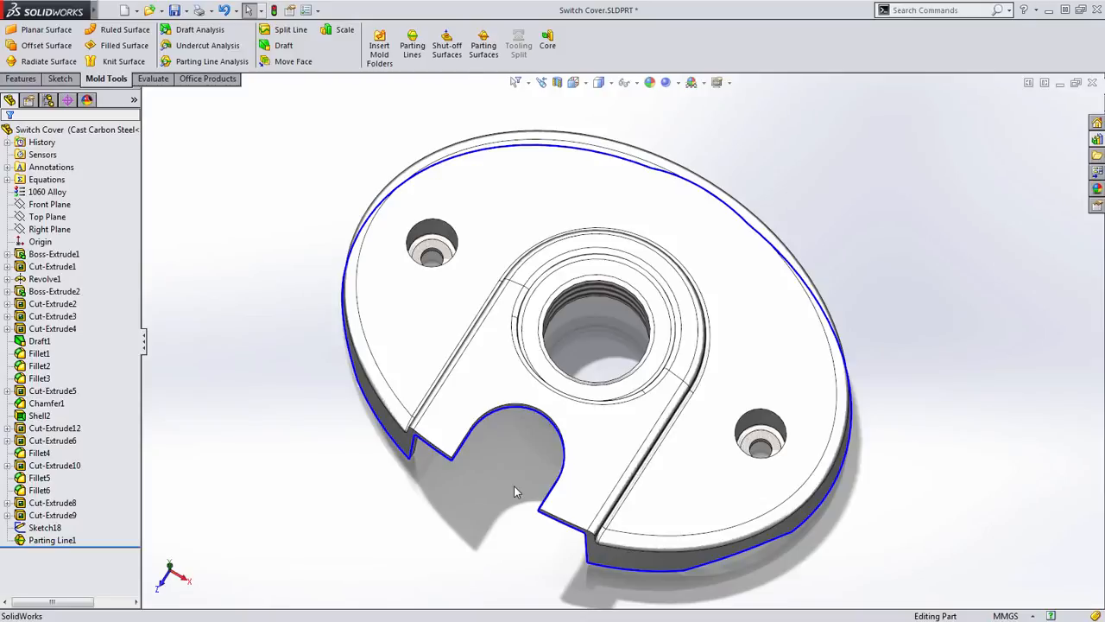
{"action": "left_click", "coordinate": [447, 69]}
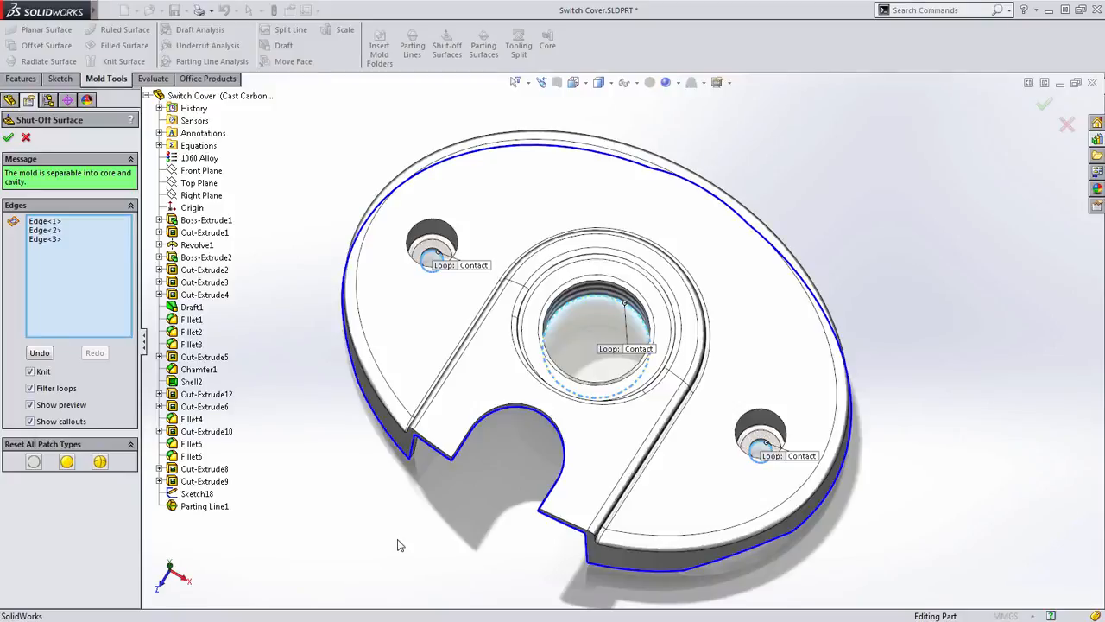
{"action": "middle_click_drag", "start_coordinate": [487, 493], "coordinate": [496, 399]}
{"action": "scroll", "coordinate": [518, 406], "scroll_direction": "down", "scroll_amount": 2}
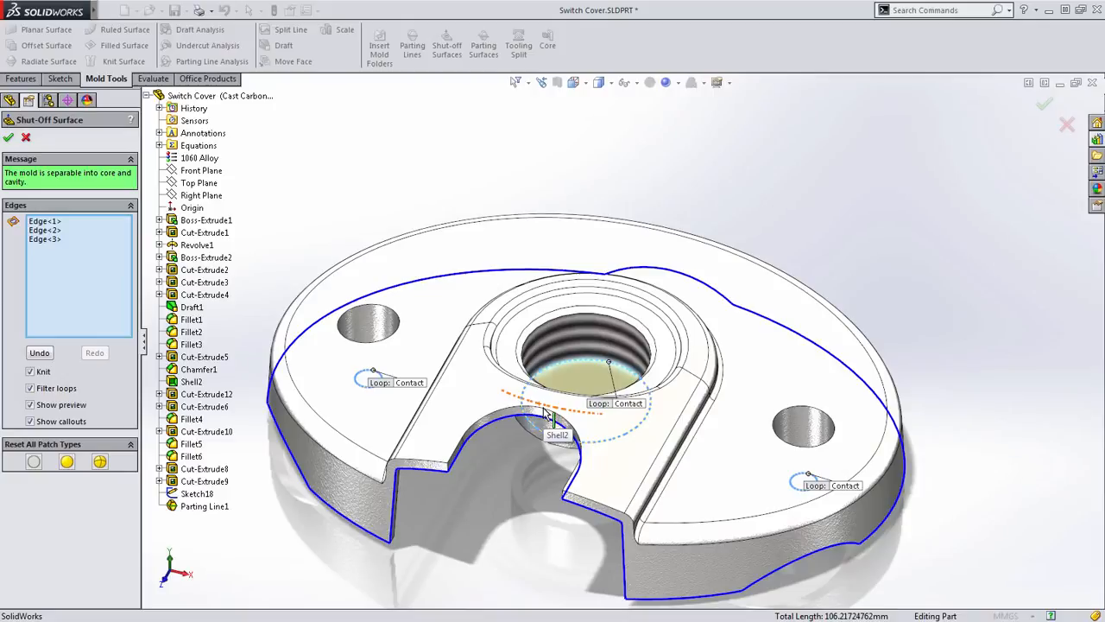
{"action": "left_click", "coordinate": [577, 365]}
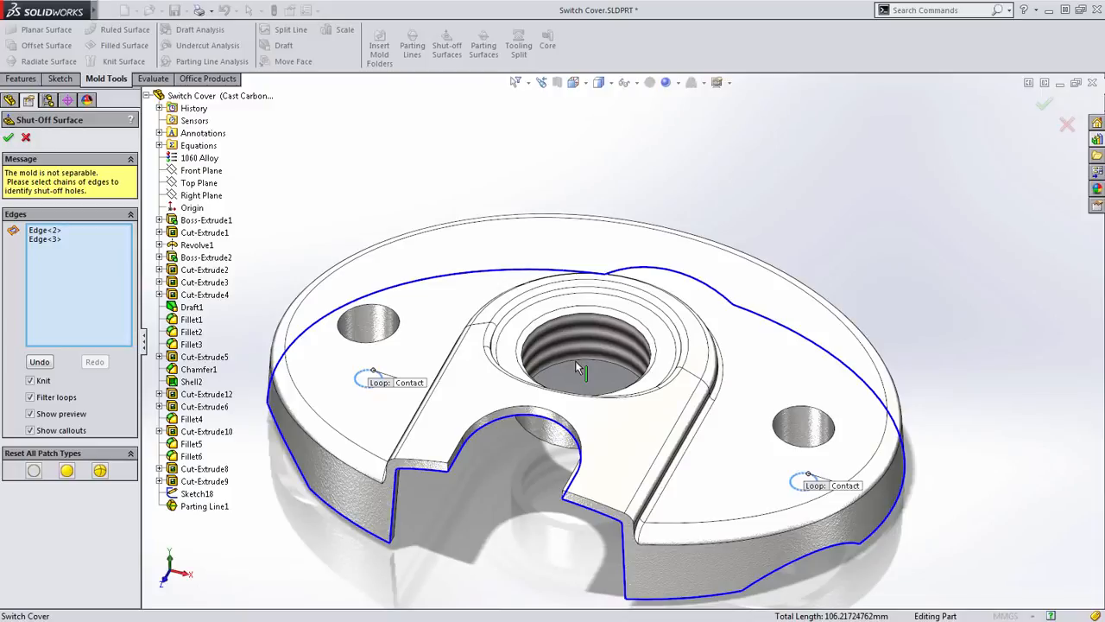
{"action": "left_click", "coordinate": [594, 322]}
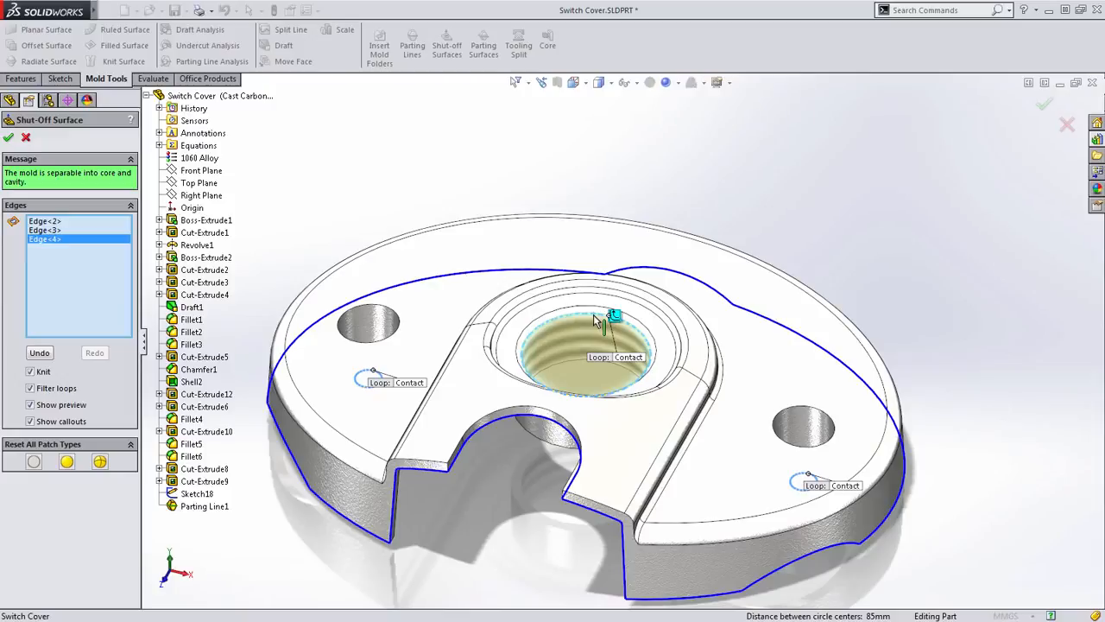
- Set the central hole's shut-off patch to Tangent and flip its tangent direction downward
{"action": "scroll", "coordinate": [553, 335], "scroll_direction": "down", "scroll_amount": 3}
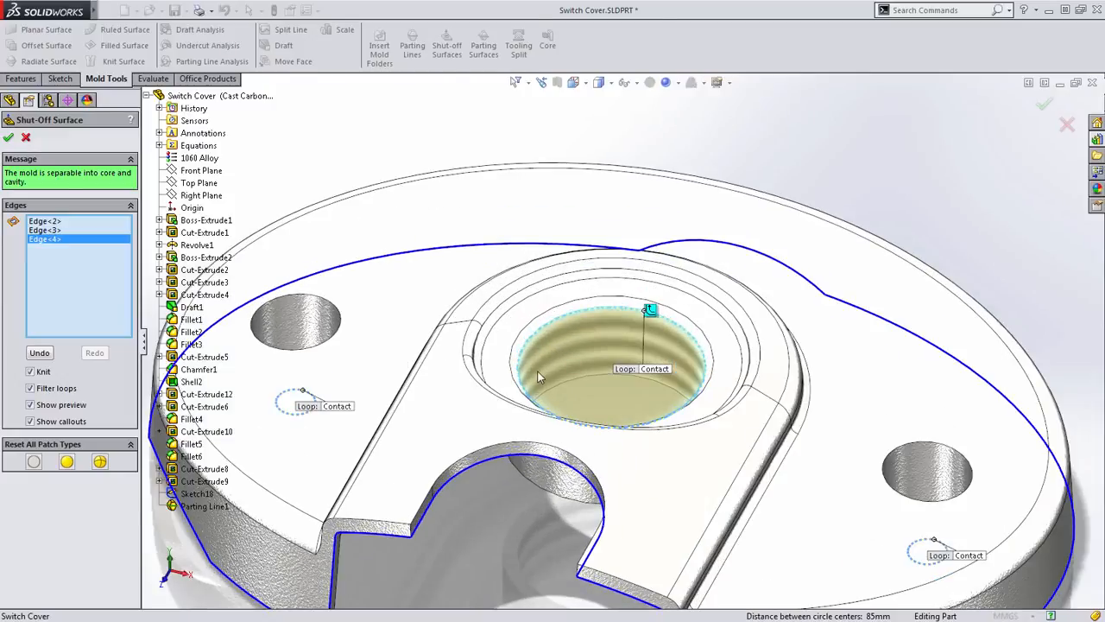
{"action": "middle_click_drag", "start_coordinate": [556, 373], "coordinate": [558, 354]}
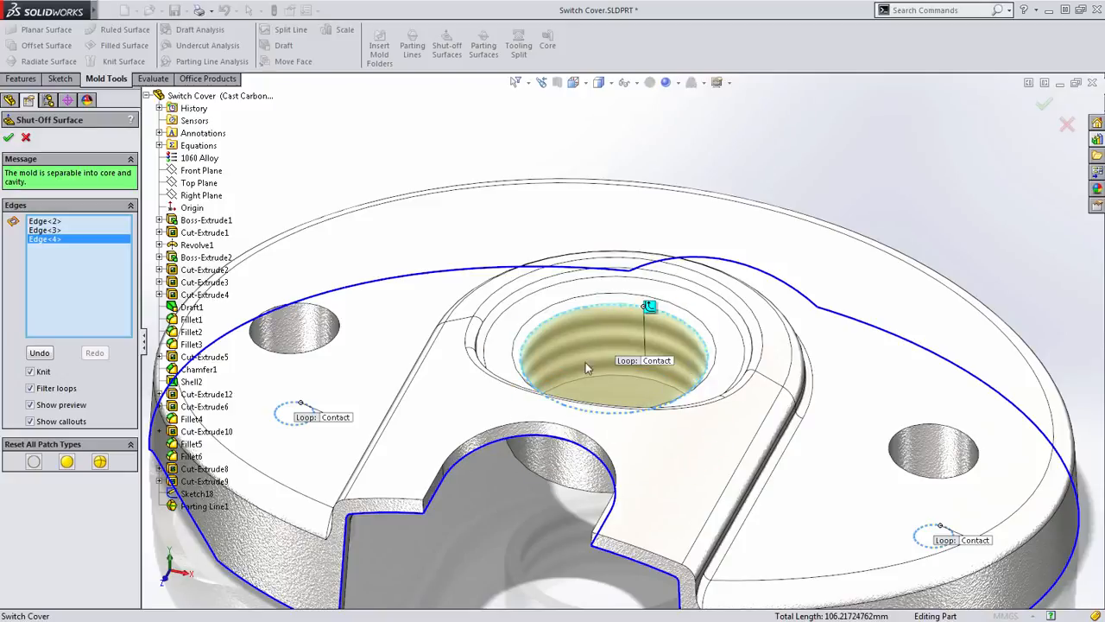
{"action": "scroll", "coordinate": [656, 367], "scroll_direction": "down", "scroll_amount": 2}
{"action": "left_click", "coordinate": [665, 358]}
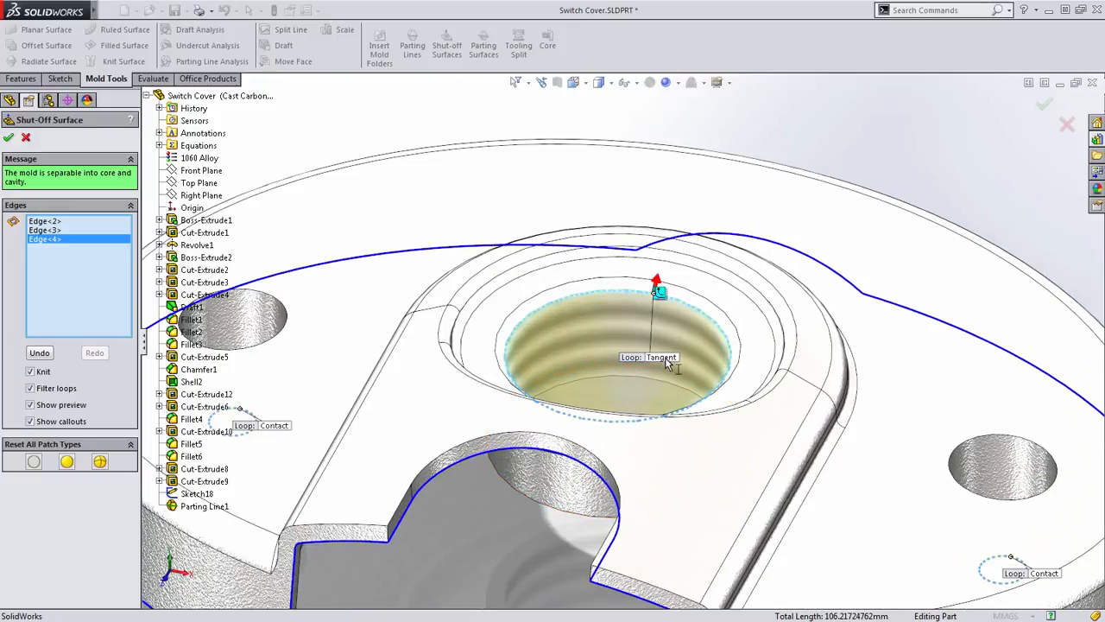
{"action": "middle_click_drag", "start_coordinate": [659, 369], "coordinate": [660, 271]}
{"action": "left_click", "coordinate": [656, 266]}
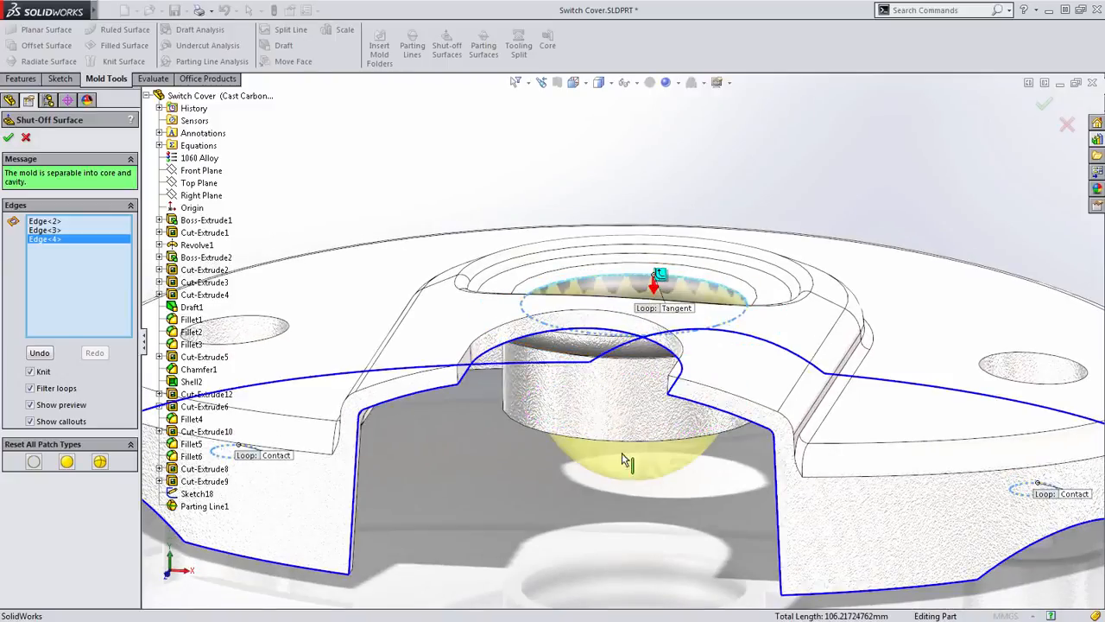
- Set the central hole's shut-off patch type to No Fill
{"action": "middle_click_drag", "start_coordinate": [624, 424], "coordinate": [599, 491]}
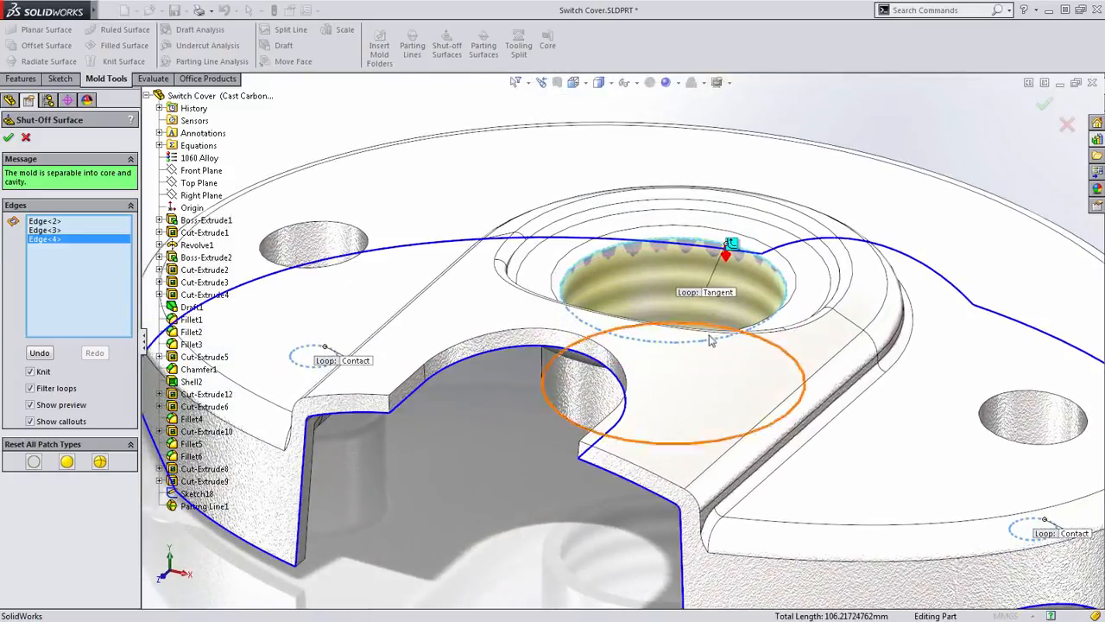
{"action": "left_click", "coordinate": [726, 296]}
{"action": "scroll", "coordinate": [628, 349], "scroll_direction": "up", "scroll_amount": 3}
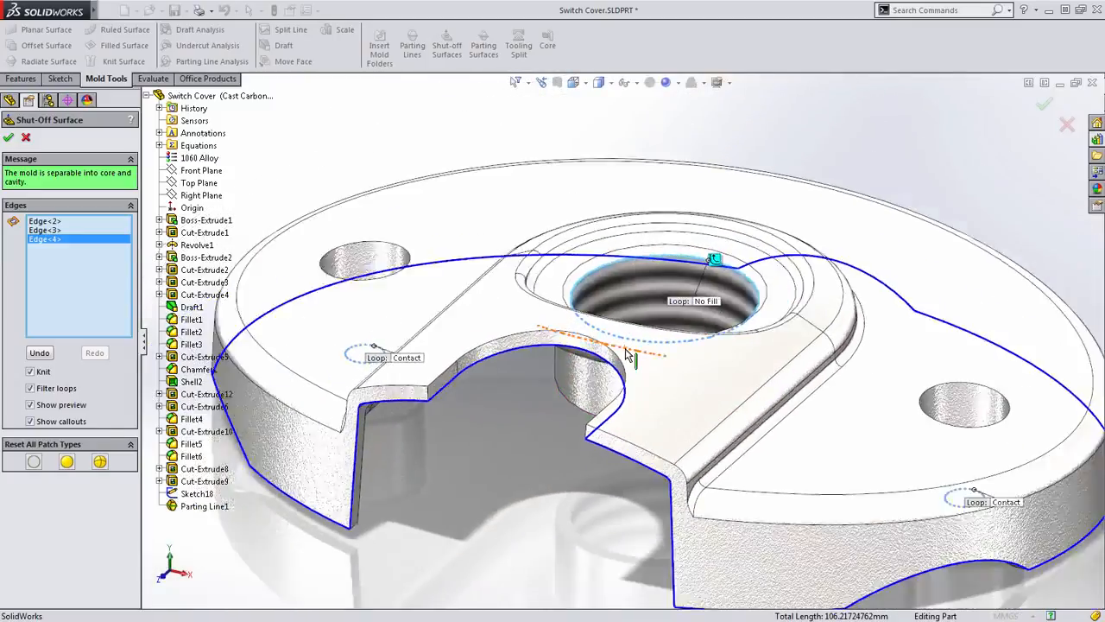
{"action": "middle_click_drag", "start_coordinate": [573, 340], "coordinate": [573, 374]}
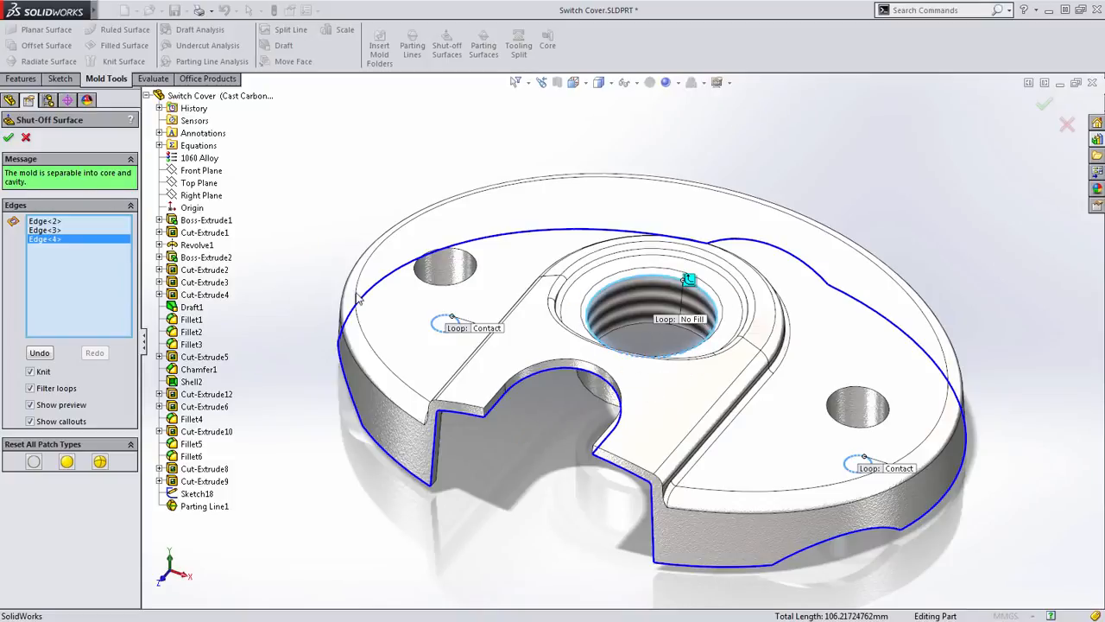
- Set the central hole's shut-off patch to Contact and replace its upper edge loop with the lower edge loop
{"action": "scroll", "coordinate": [717, 311], "scroll_direction": "down", "scroll_amount": 2}
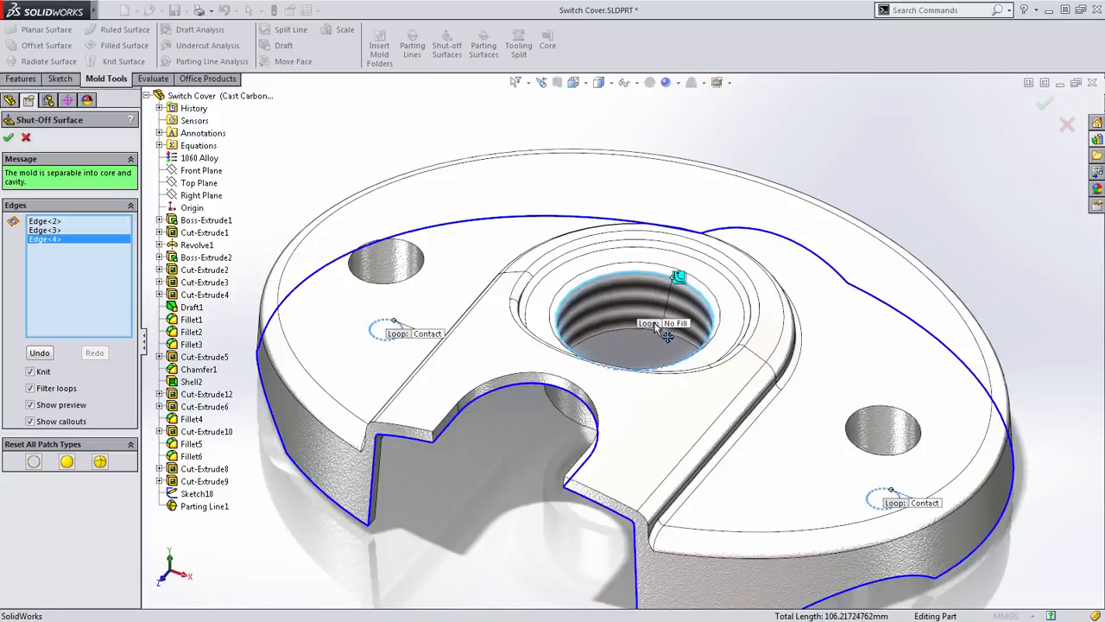
{"action": "left_click", "coordinate": [680, 326]}
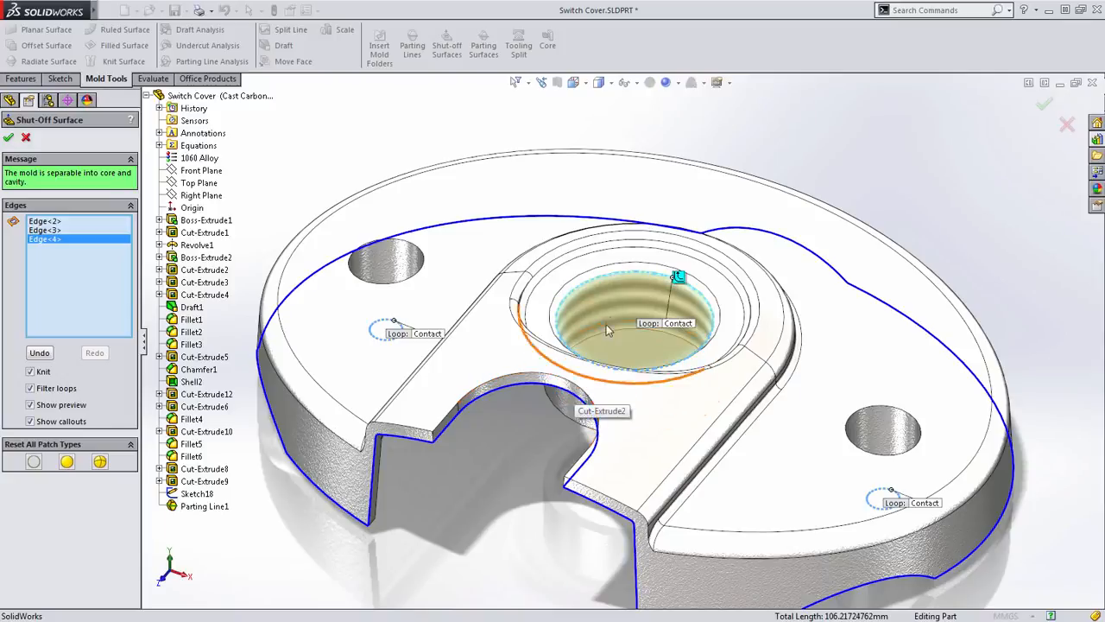
{"action": "left_click", "coordinate": [645, 272]}
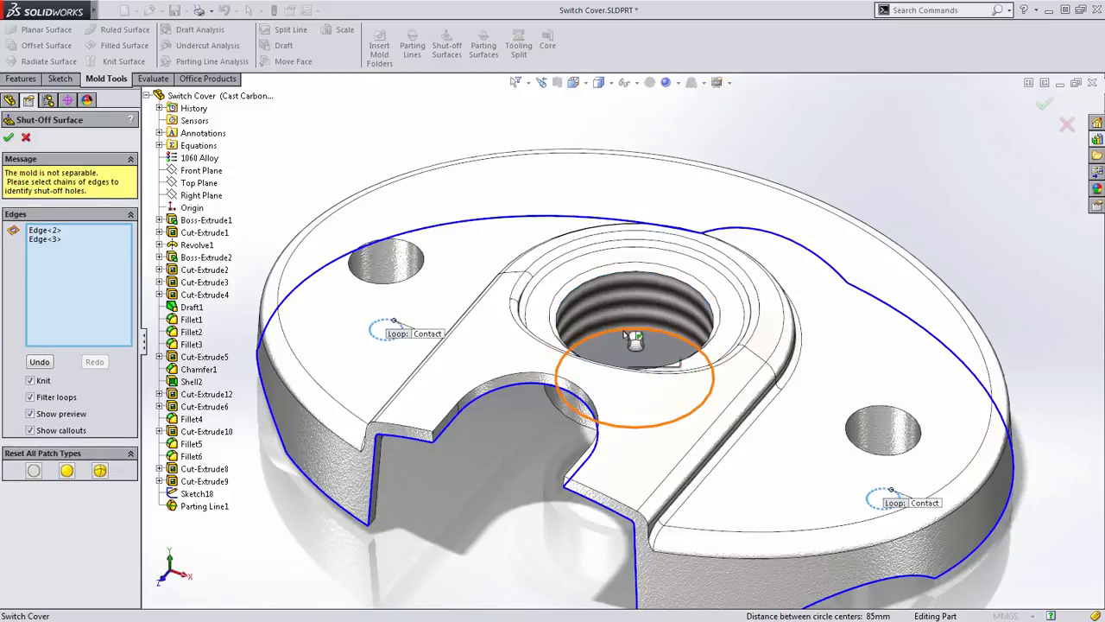
{"action": "left_click", "coordinate": [635, 339]}
- Accept the shut-off surfaces with Contact patches on the central hole and both side holes
{"action": "scroll", "coordinate": [637, 335], "scroll_direction": "up", "scroll_amount": 3}
{"action": "middle_click_drag", "start_coordinate": [564, 432], "coordinate": [569, 412]}
{"action": "scroll", "coordinate": [572, 404], "scroll_direction": "down", "scroll_amount": 1}
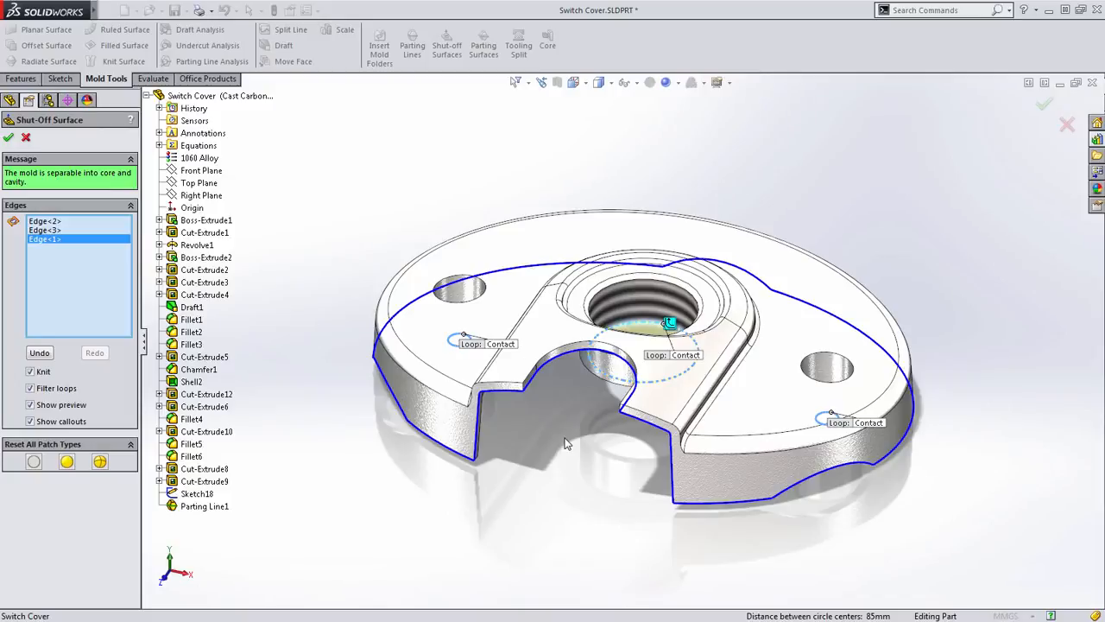
{"action": "right_click_drag", "start_coordinate": [302, 216], "coordinate": [366, 213]}
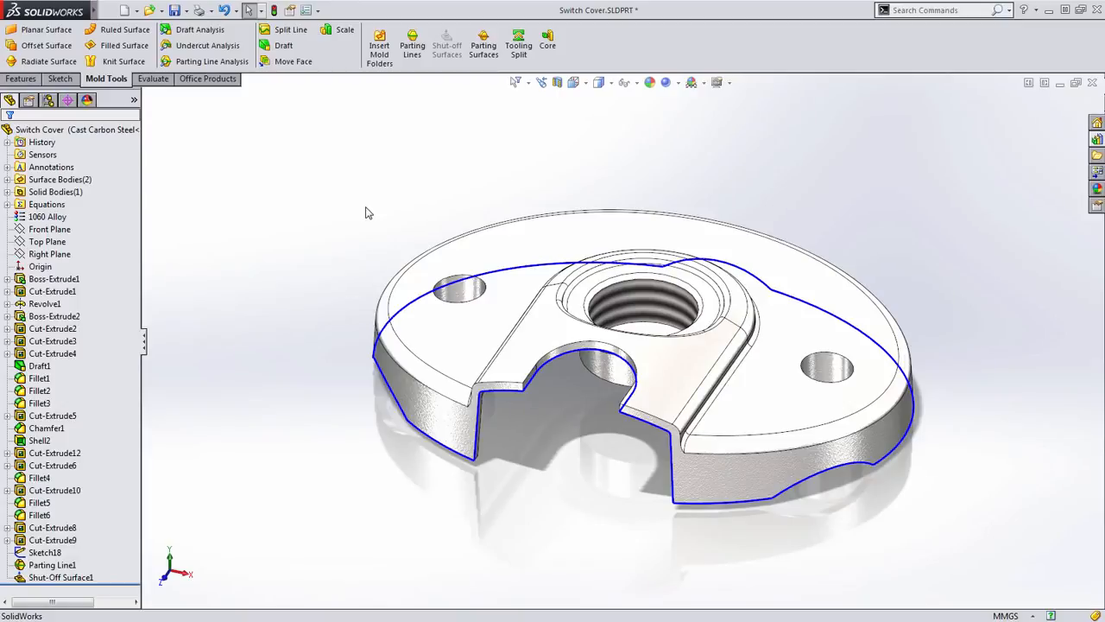
- Expand the surface bodies folder and examine the core surface body around the part's underside
{"action": "left_click", "coordinate": [28, 194]}
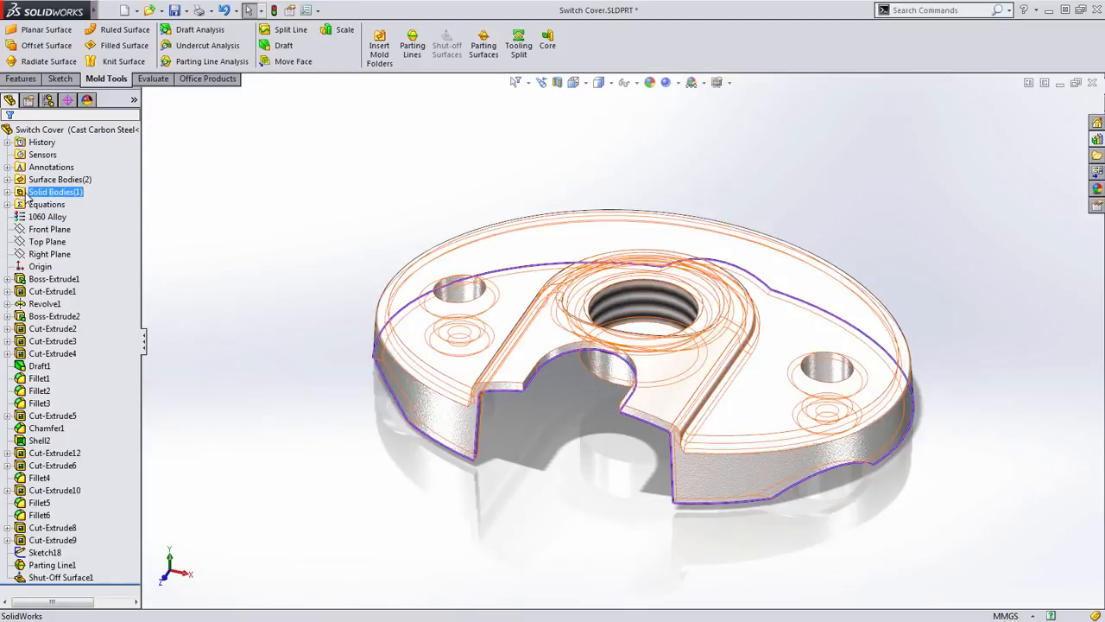
{"action": "left_click", "coordinate": [29, 181]}
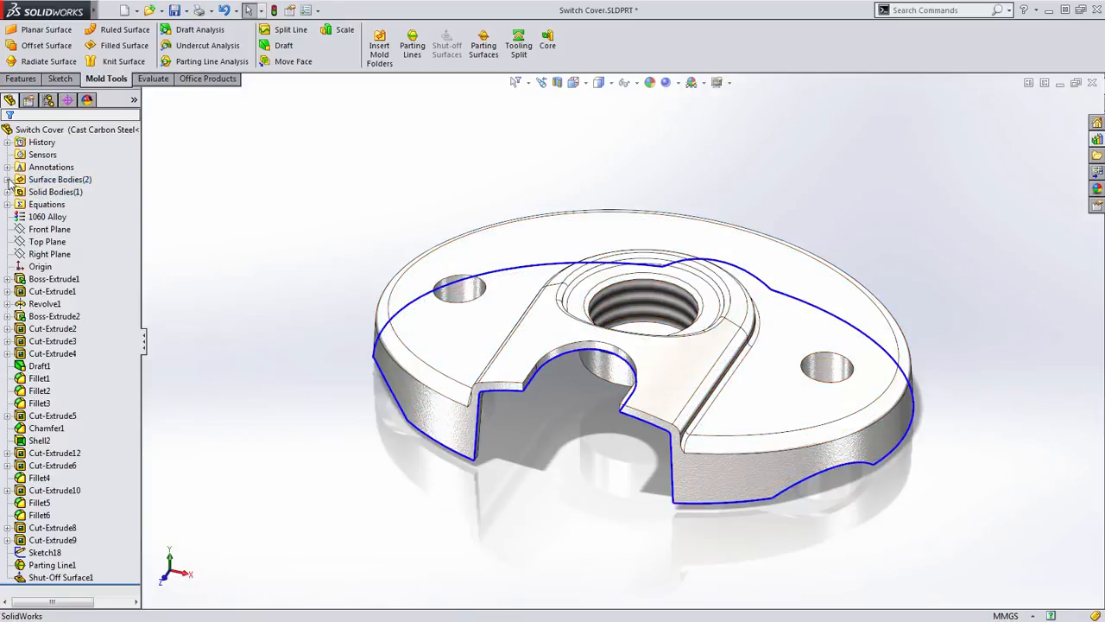
{"action": "left_click", "coordinate": [8, 180]}
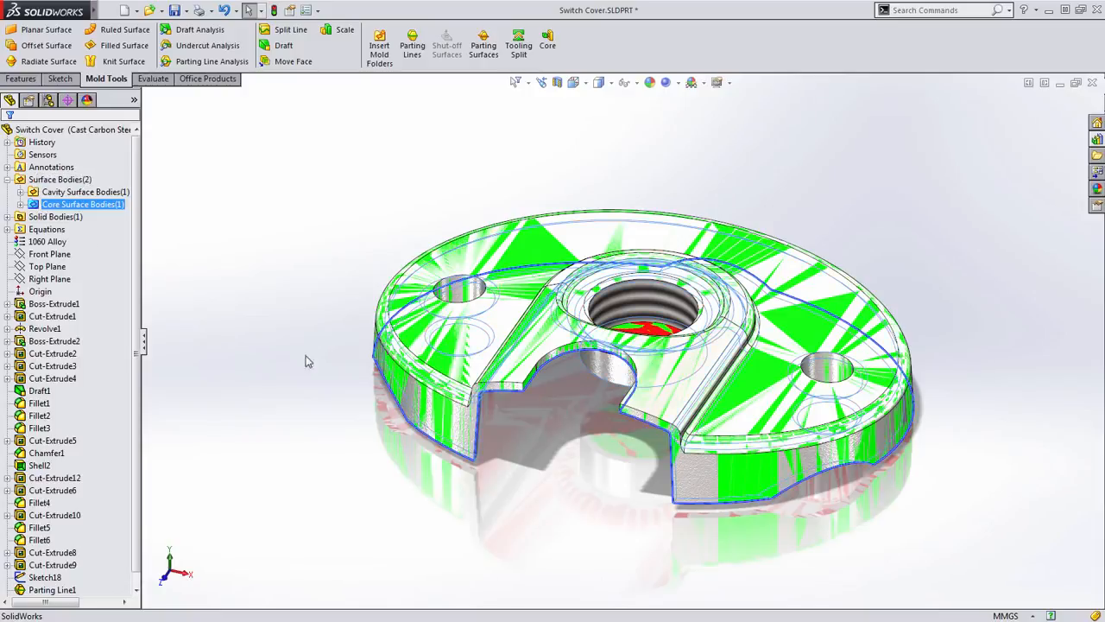
{"action": "middle_click_drag", "start_coordinate": [320, 371], "coordinate": [458, 419]}
{"action": "scroll", "coordinate": [457, 419], "scroll_direction": "down", "scroll_amount": 3}
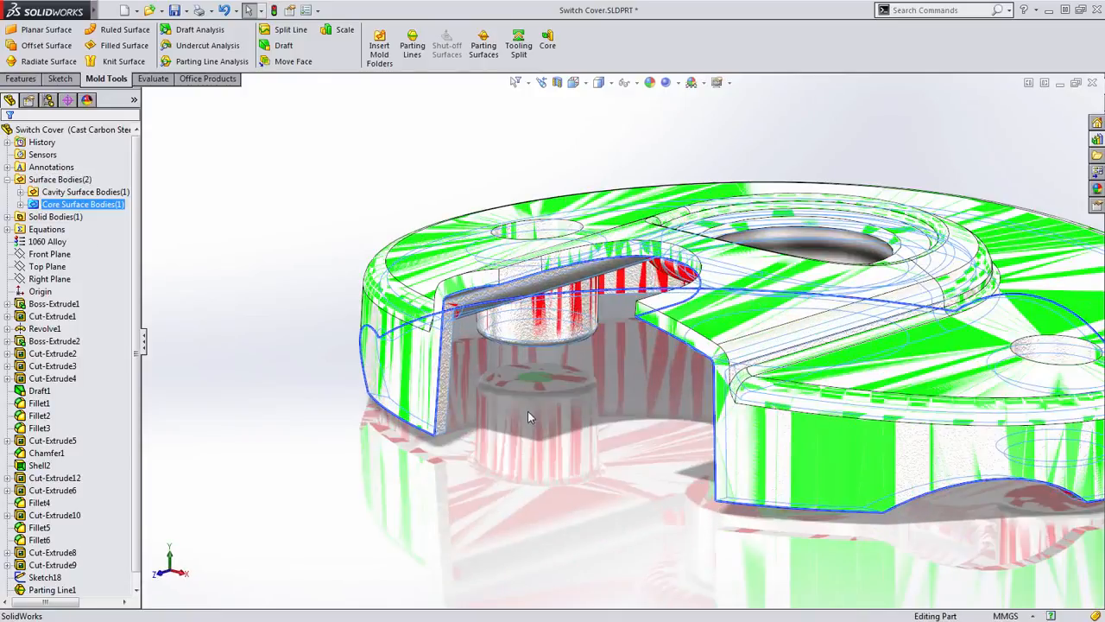
{"action": "middle_click_drag", "start_coordinate": [532, 418], "coordinate": [469, 348]}
{"action": "middle_click_drag", "start_coordinate": [385, 332], "coordinate": [443, 380]}
{"action": "scroll", "coordinate": [443, 381], "scroll_direction": "up", "scroll_amount": 2}
- Highlight the cavity surface body, examine its coverage of the part's outer faces, and clear the selection
{"action": "left_click", "coordinate": [79, 195]}
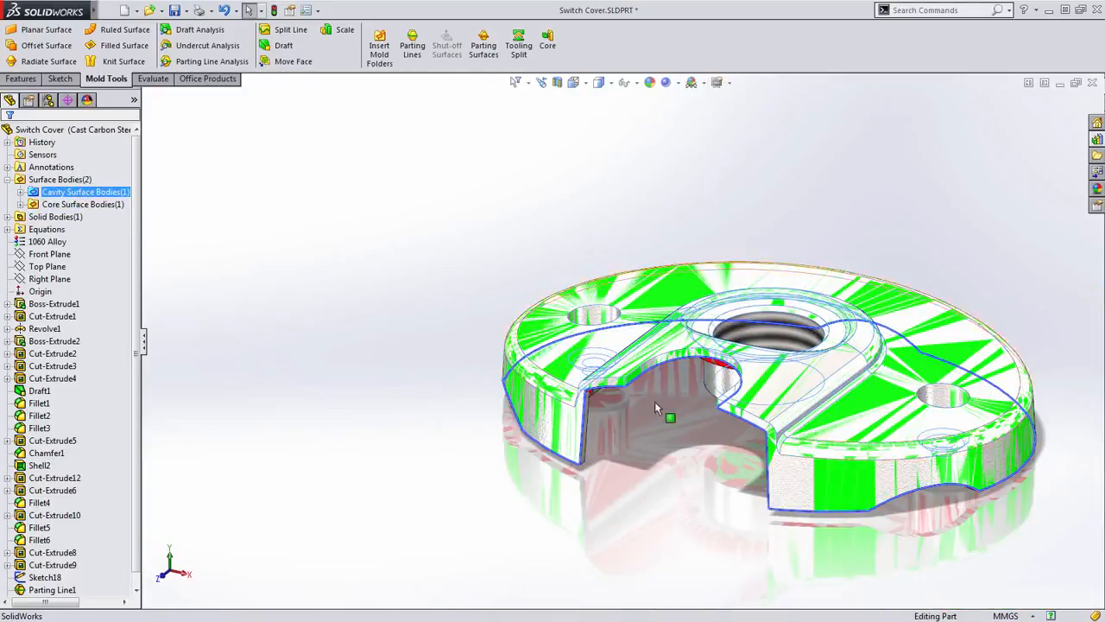
{"action": "scroll", "coordinate": [678, 406], "scroll_direction": "down", "scroll_amount": 1}
{"action": "scroll", "coordinate": [678, 407], "scroll_direction": "down", "scroll_amount": 1}
{"action": "scroll", "coordinate": [680, 412], "scroll_direction": "down", "scroll_amount": 1}
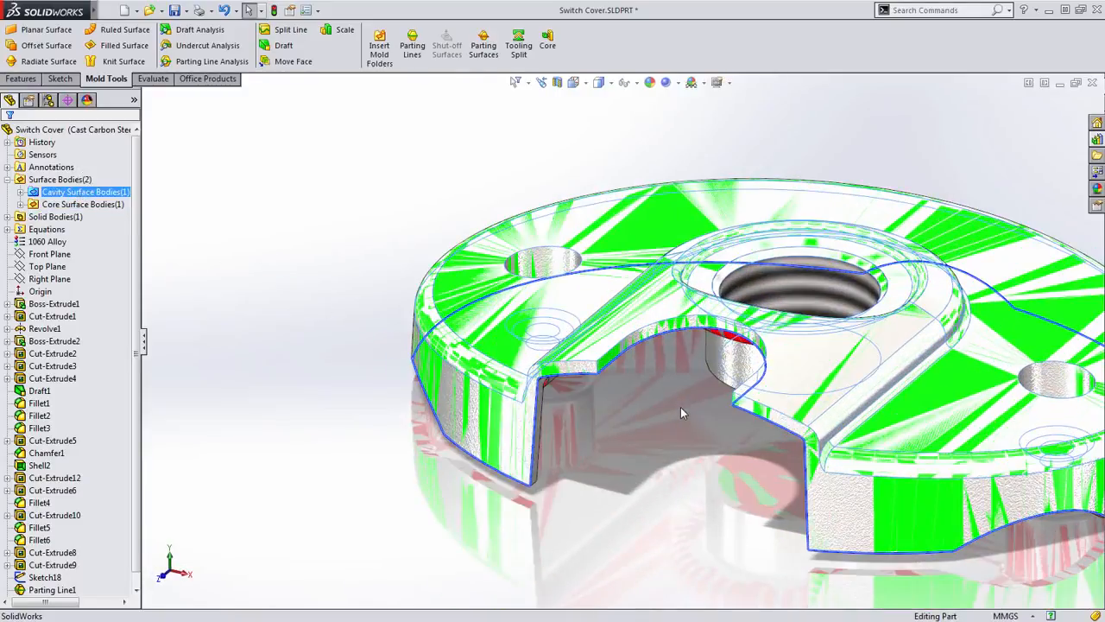
{"action": "left_click", "coordinate": [676, 413]}
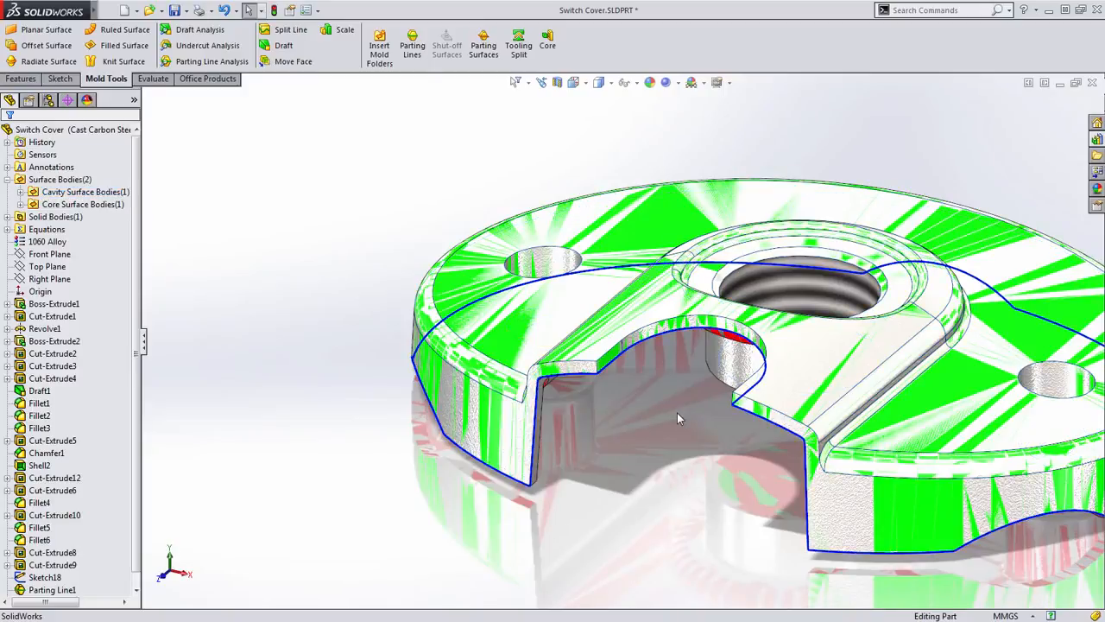
{"action": "scroll", "coordinate": [650, 426], "scroll_direction": "up", "scroll_amount": 3}
{"action": "middle_click_drag", "start_coordinate": [626, 424], "coordinate": [516, 435], "text": "ctrl"}
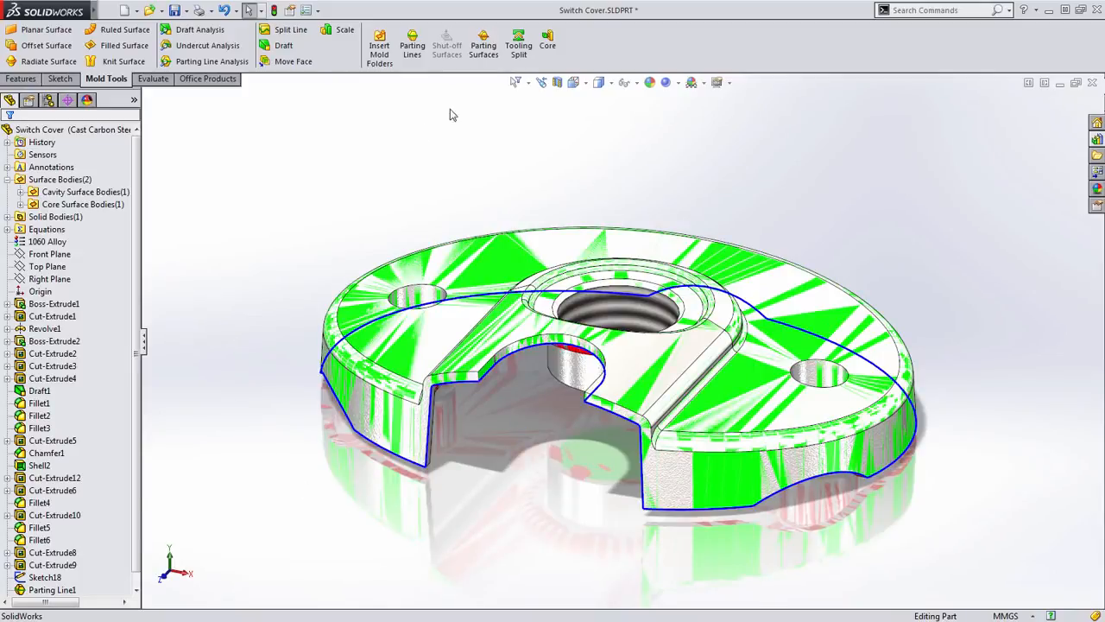
- Start a parting surface from Parting Line1, perpendicular to pull, and set its distance to 20 mm
{"action": "left_click", "coordinate": [485, 48]}
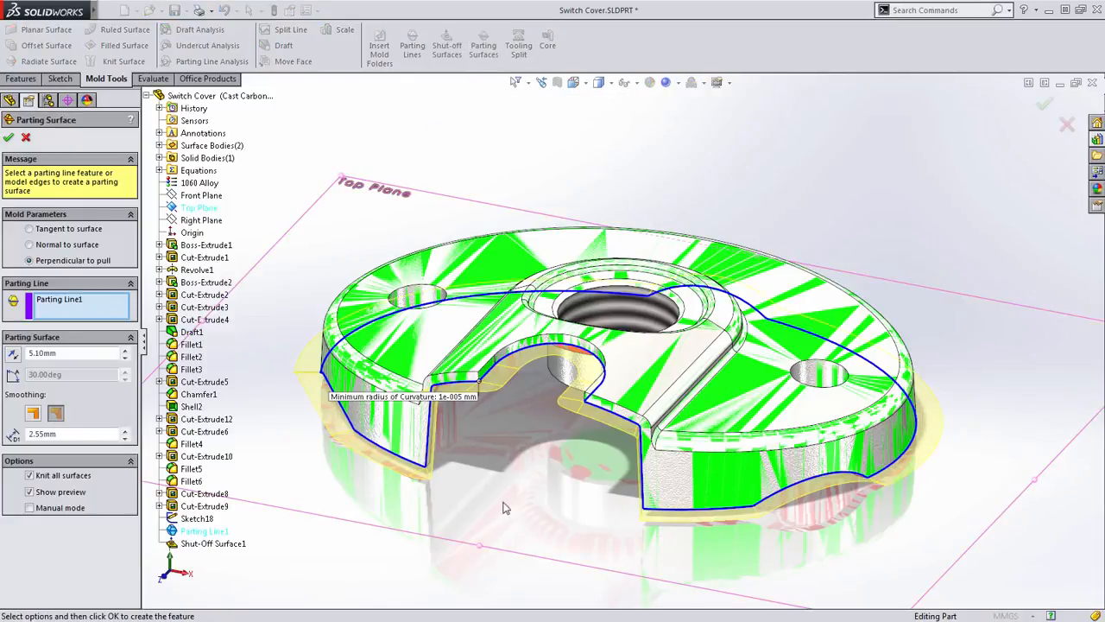
{"action": "middle_click_drag", "start_coordinate": [484, 508], "coordinate": [473, 467]}
{"action": "scroll", "coordinate": [463, 465], "scroll_direction": "down", "scroll_amount": 4}
{"action": "scroll", "coordinate": [478, 462], "scroll_direction": "up", "scroll_amount": 1}
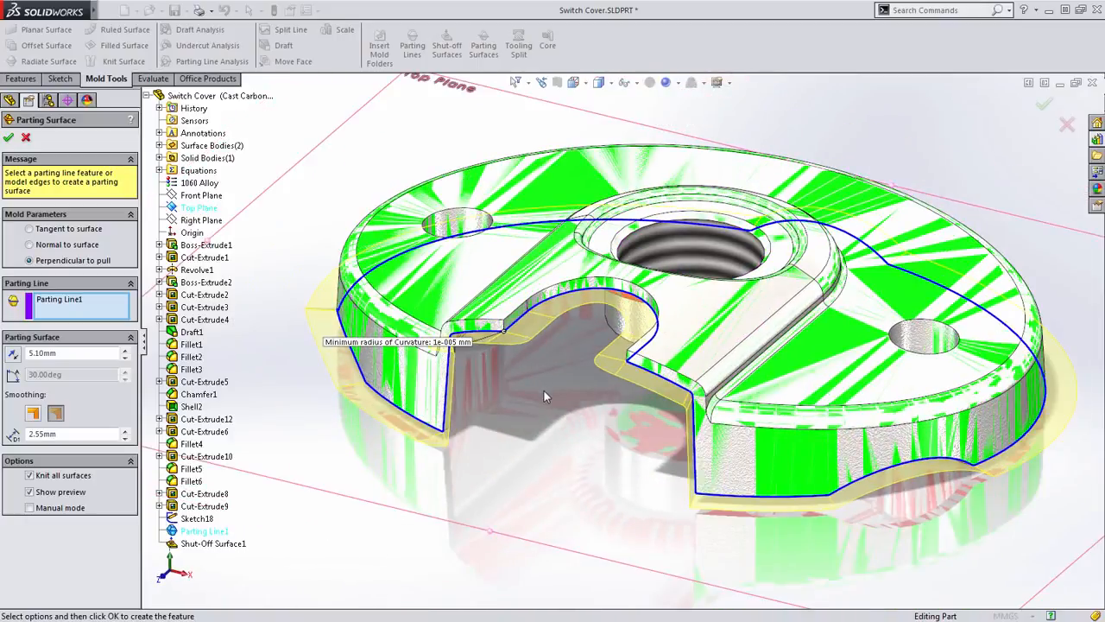
{"action": "scroll", "coordinate": [544, 391], "scroll_direction": "up", "scroll_amount": 2}
{"action": "middle_click_drag", "start_coordinate": [551, 400], "coordinate": [604, 352]}
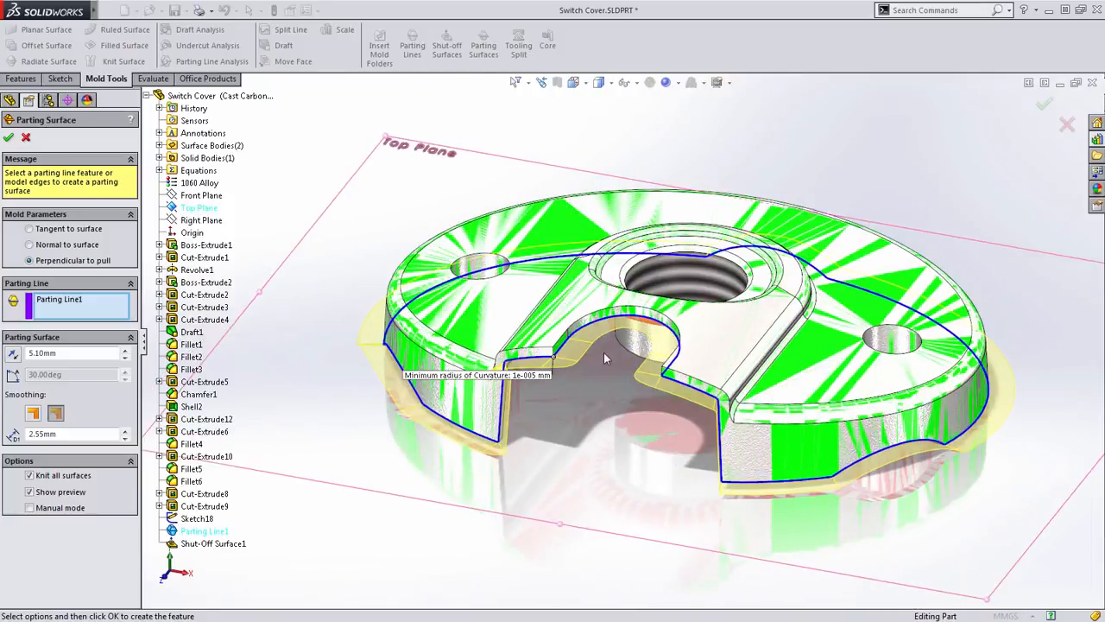
{"action": "scroll", "coordinate": [596, 369], "scroll_direction": "down", "scroll_amount": 1}
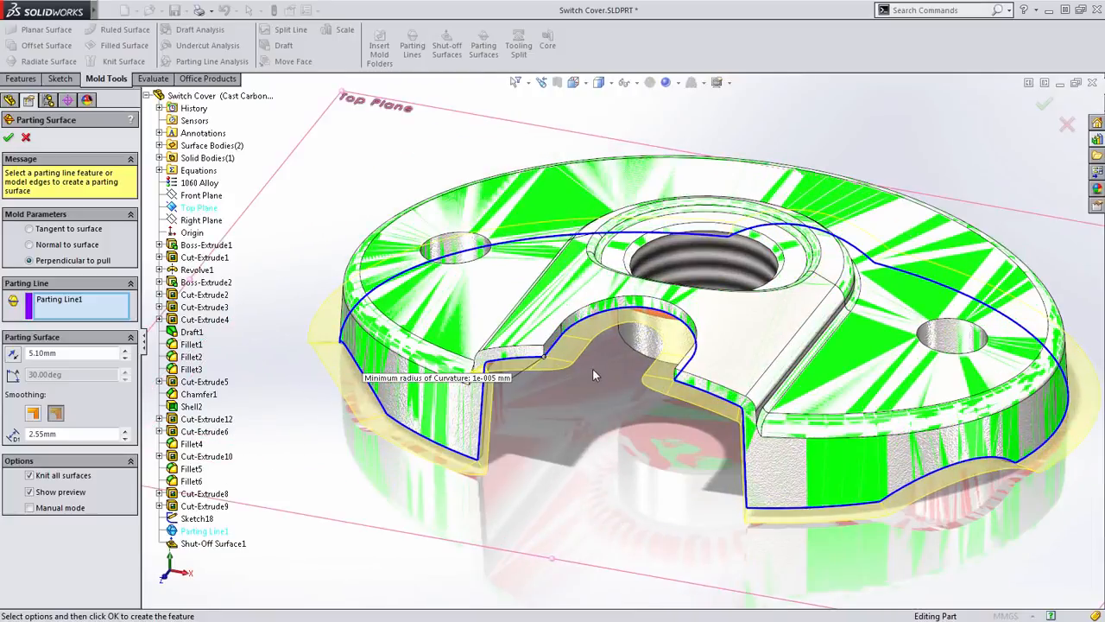
{"action": "double_click", "coordinate": [62, 354]}
{"action": "type", "text": "20"}
{"action": "key", "text": "Return"}
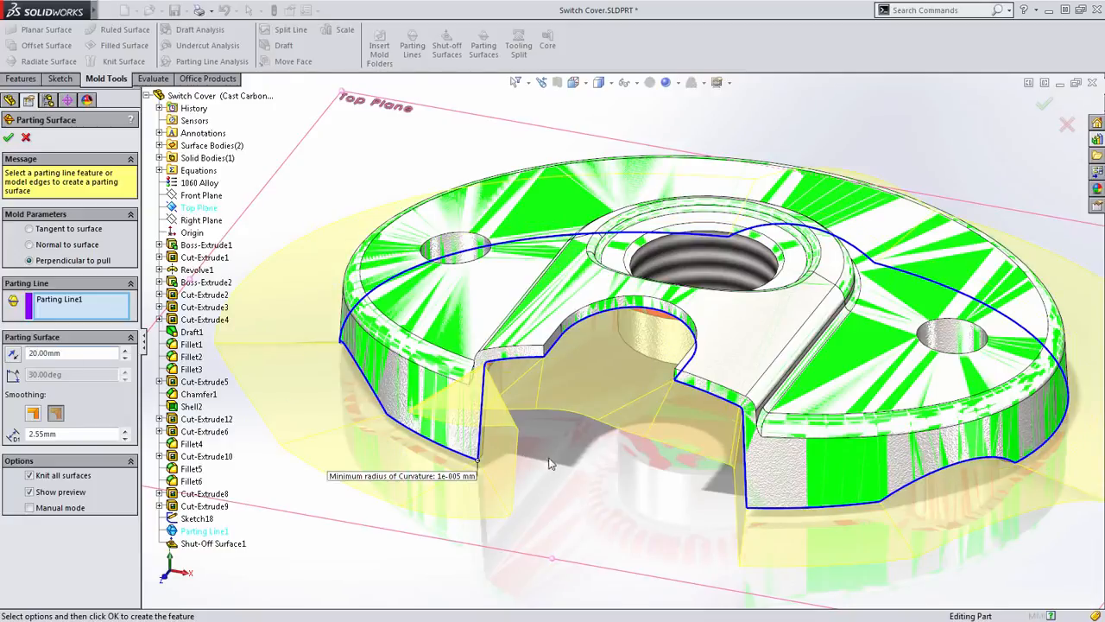
{"action": "middle_click_drag", "start_coordinate": [541, 466], "coordinate": [499, 461]}
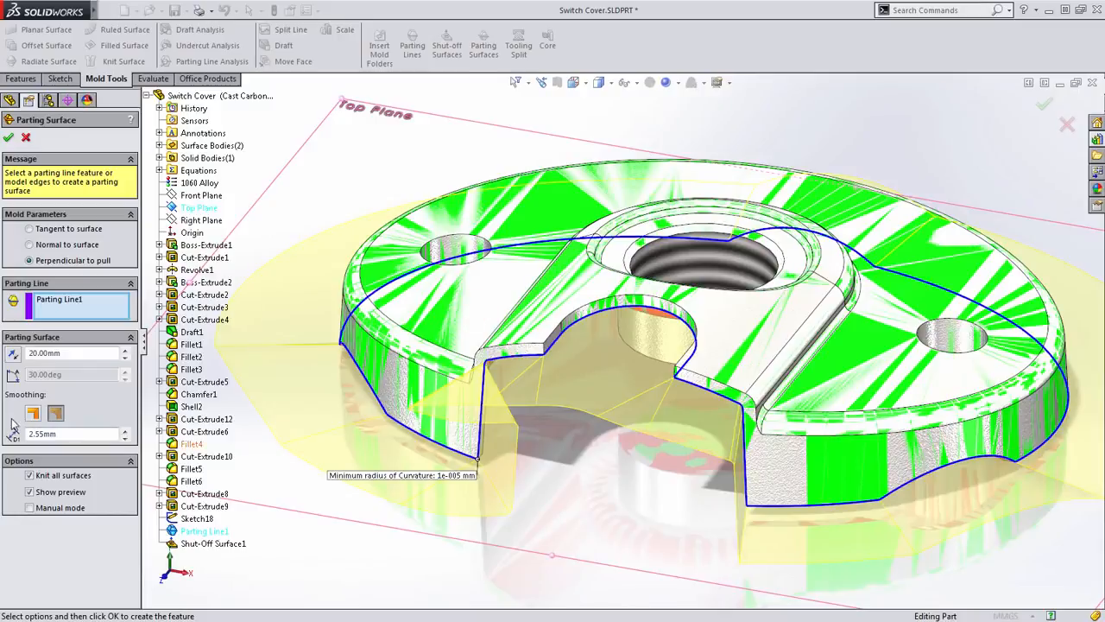
- Compare sharp and smooth smoothing on the parting surface, keep smooth, and set its smoothing distance to 3 mm
{"action": "left_click", "coordinate": [55, 413]}
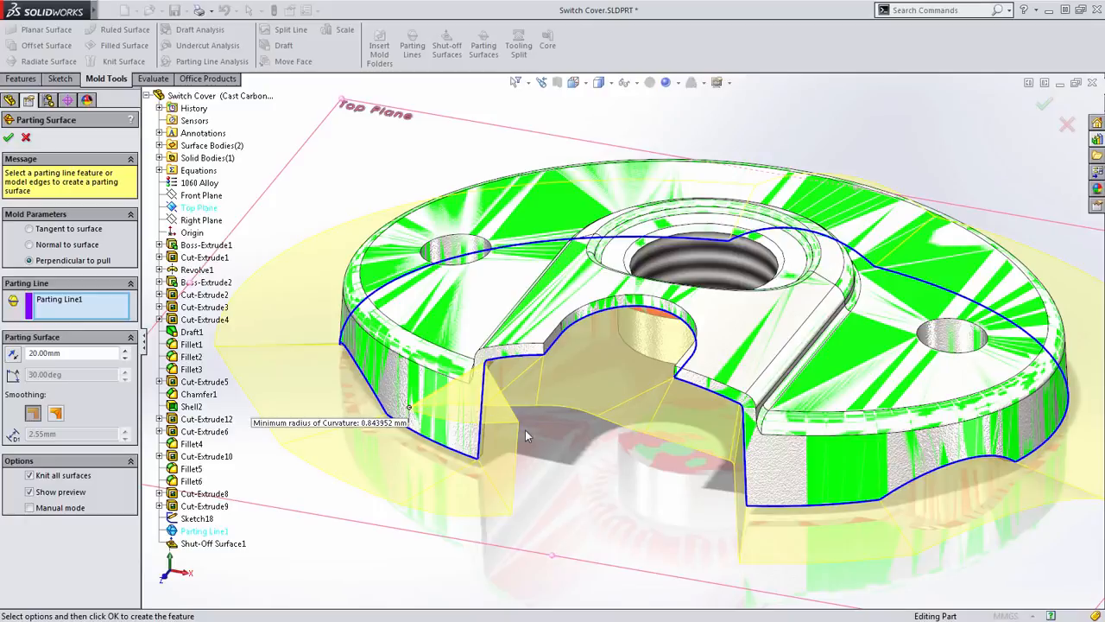
{"action": "left_click", "coordinate": [56, 414]}
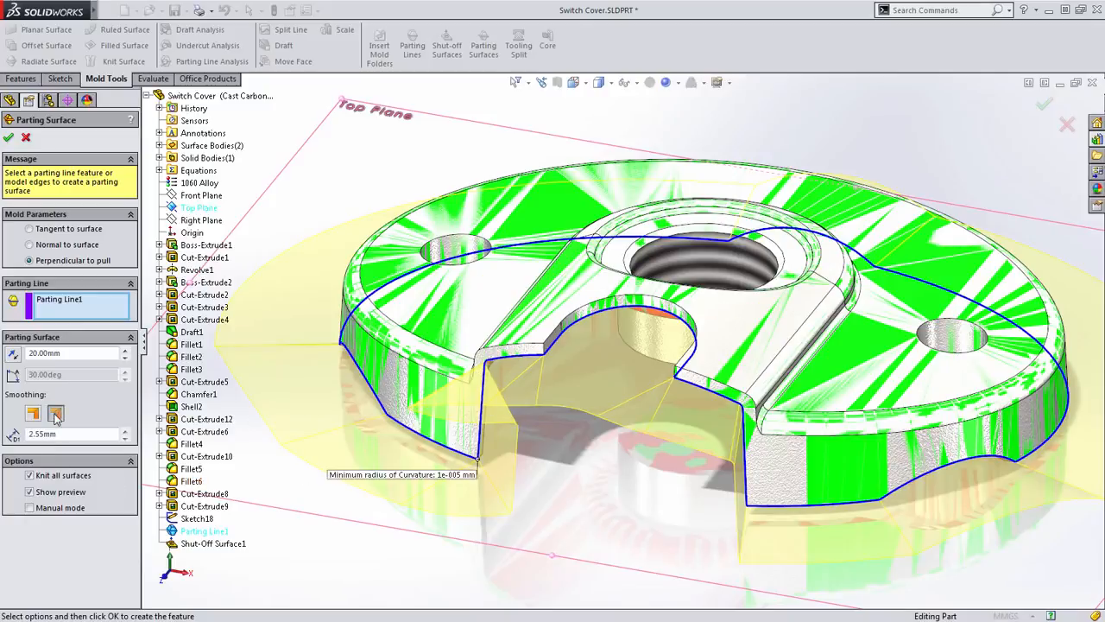
{"action": "double_click", "coordinate": [69, 436]}
{"action": "type", "text": "3"}
{"action": "key", "text": "Return"}
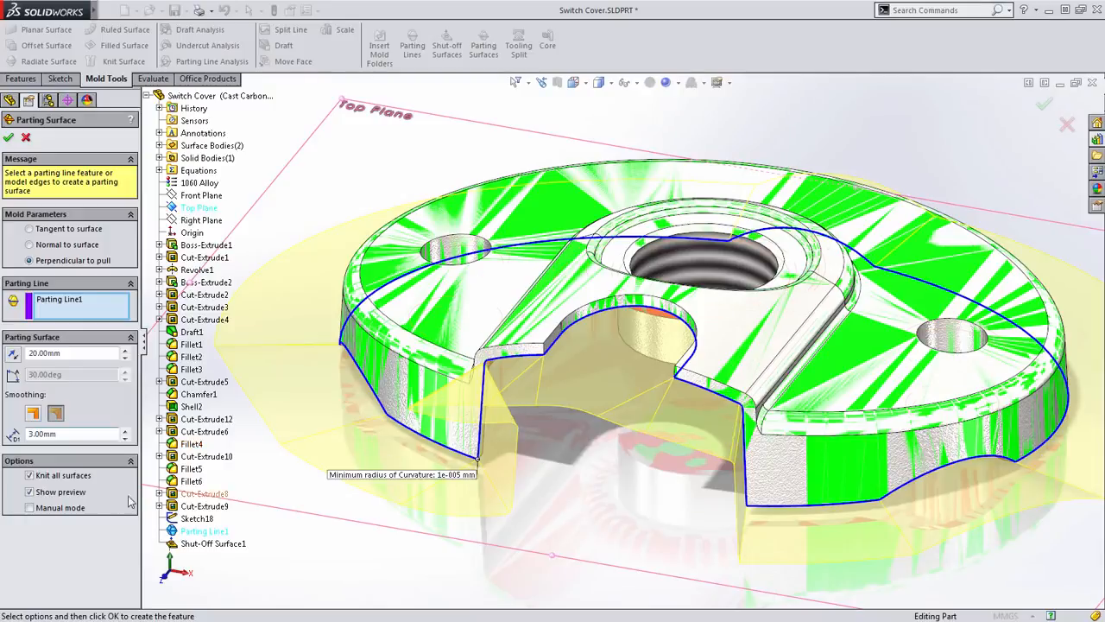
- Turn on manual mode and move the two front corner vertices along the rectangle's sides, level with their parting line points
{"action": "left_click", "coordinate": [57, 509]}
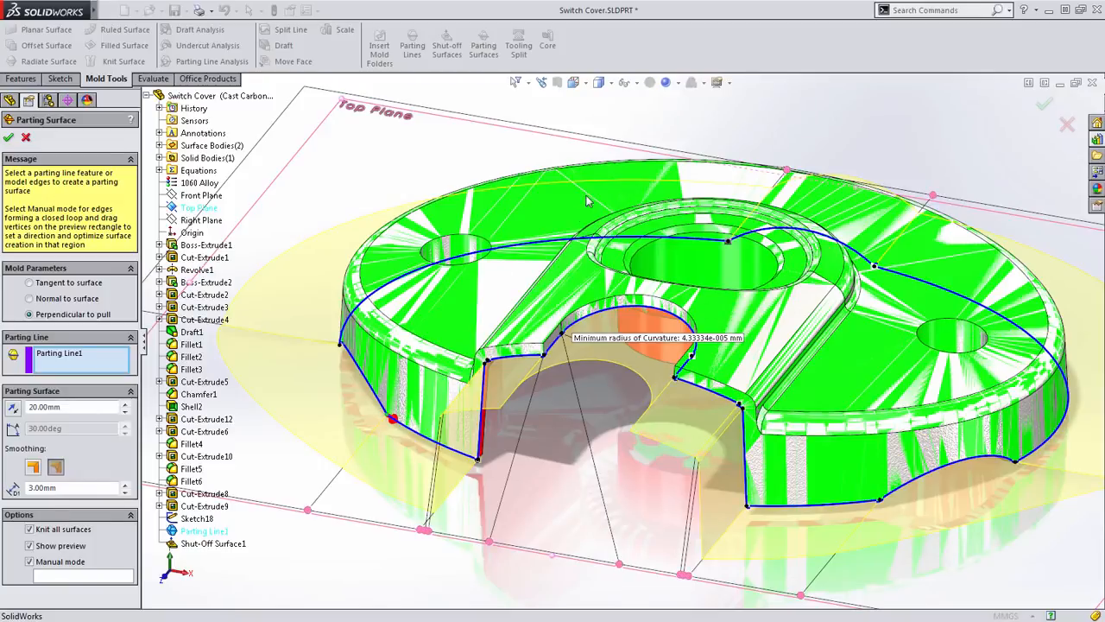
{"action": "left_click", "coordinate": [574, 82]}
{"action": "left_click", "coordinate": [591, 126]}
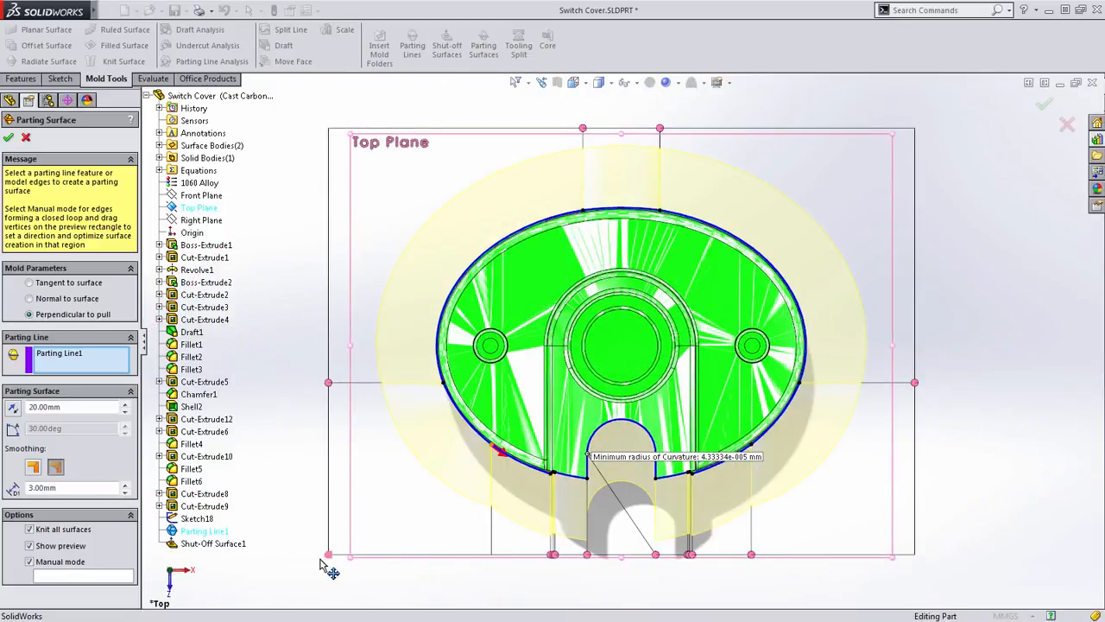
{"action": "middle_click_drag", "start_coordinate": [406, 510], "coordinate": [419, 388]}
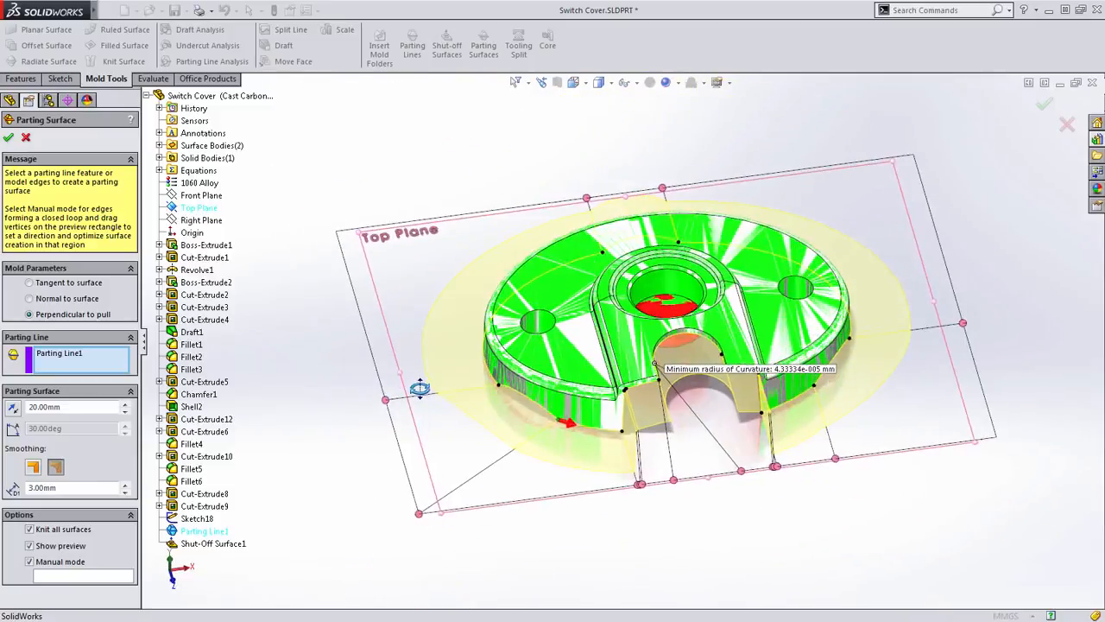
{"action": "scroll", "coordinate": [489, 480], "scroll_direction": "down", "scroll_amount": 4}
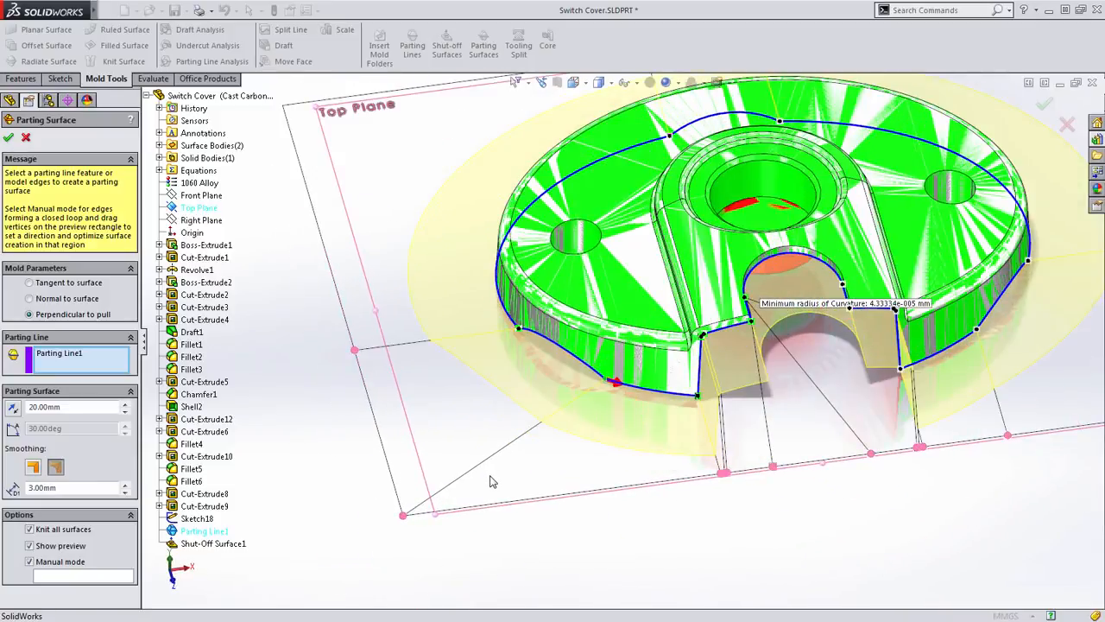
{"action": "left_click", "coordinate": [555, 82]}
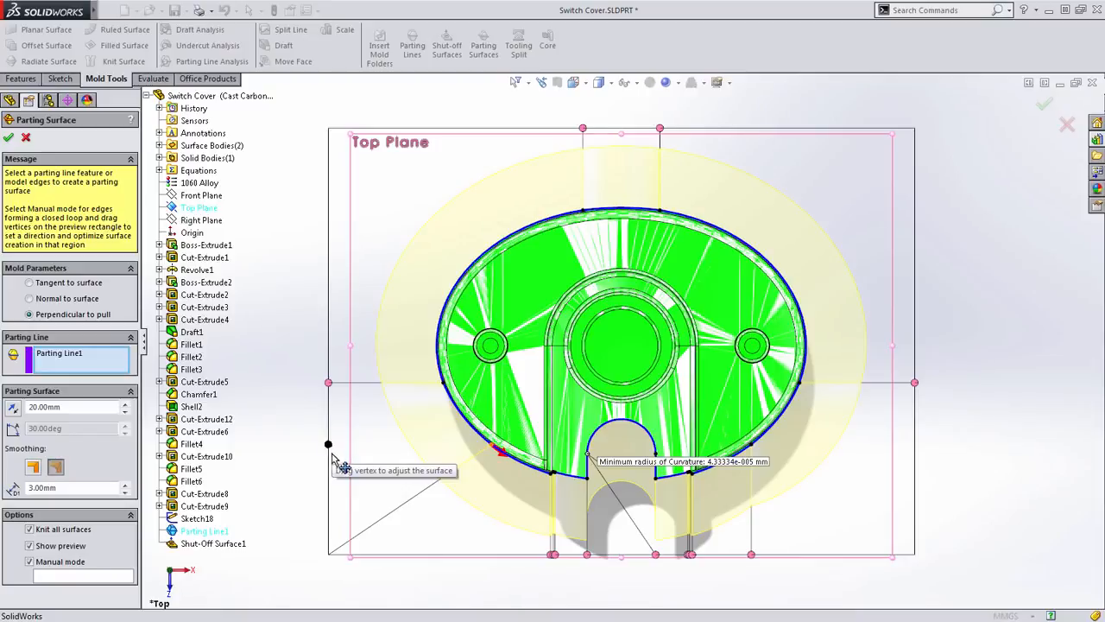
{"action": "left_click_drag", "start_coordinate": [328, 464], "coordinate": [328, 444]}
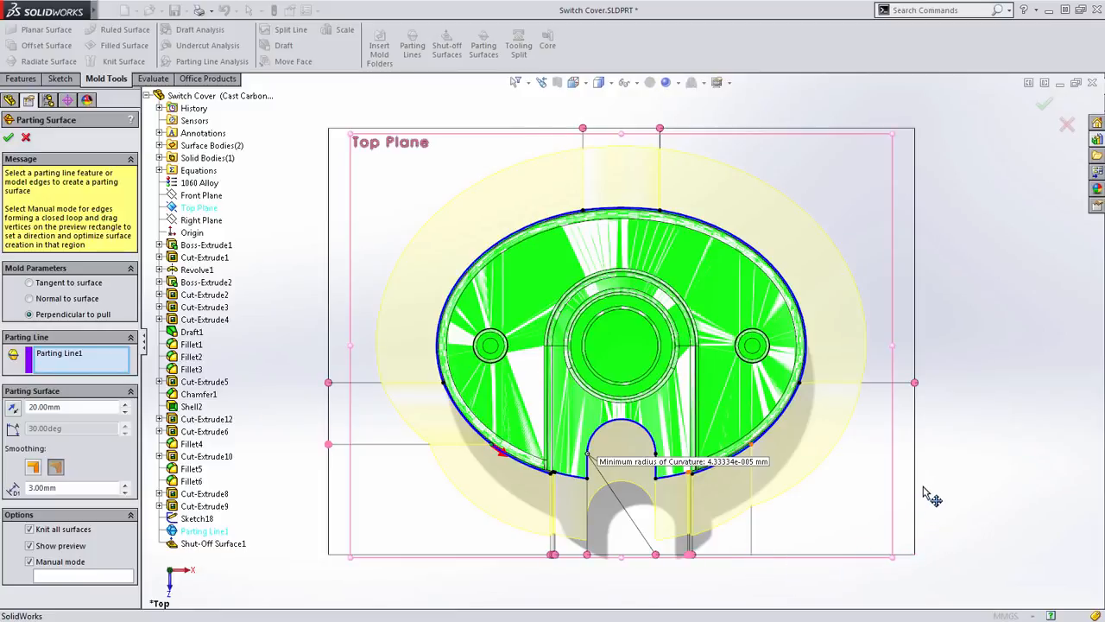
{"action": "left_click_drag", "start_coordinate": [922, 467], "coordinate": [917, 444]}
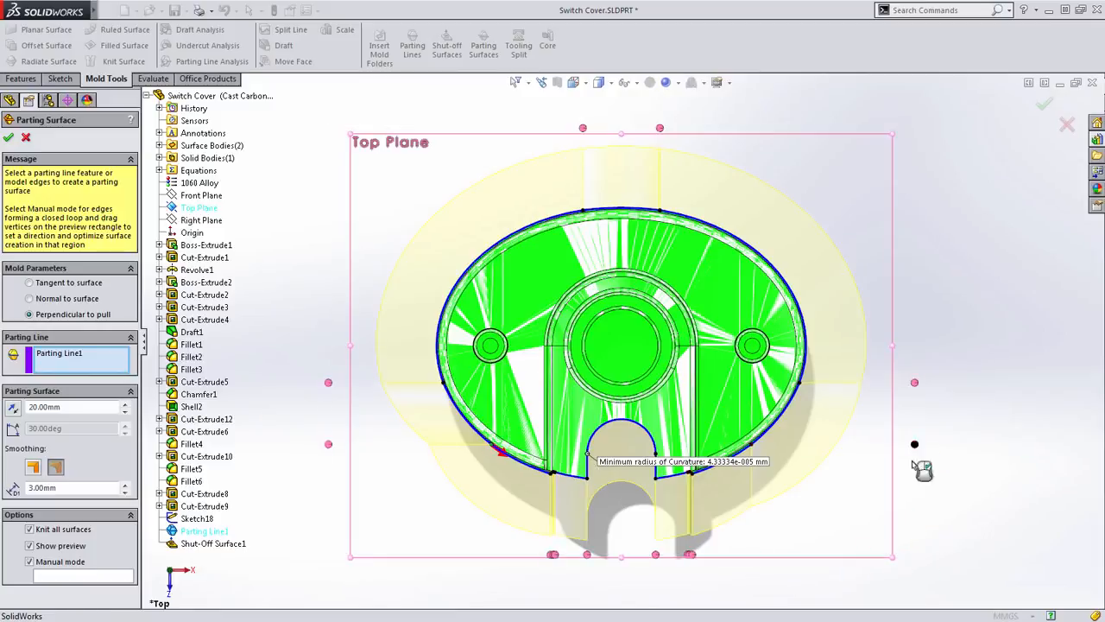
- Define a fill surface region across the front notch, starting at one outer corner vertex of the parting line and ending at the opposite one
{"action": "scroll", "coordinate": [654, 546], "scroll_direction": "down", "scroll_amount": 3}
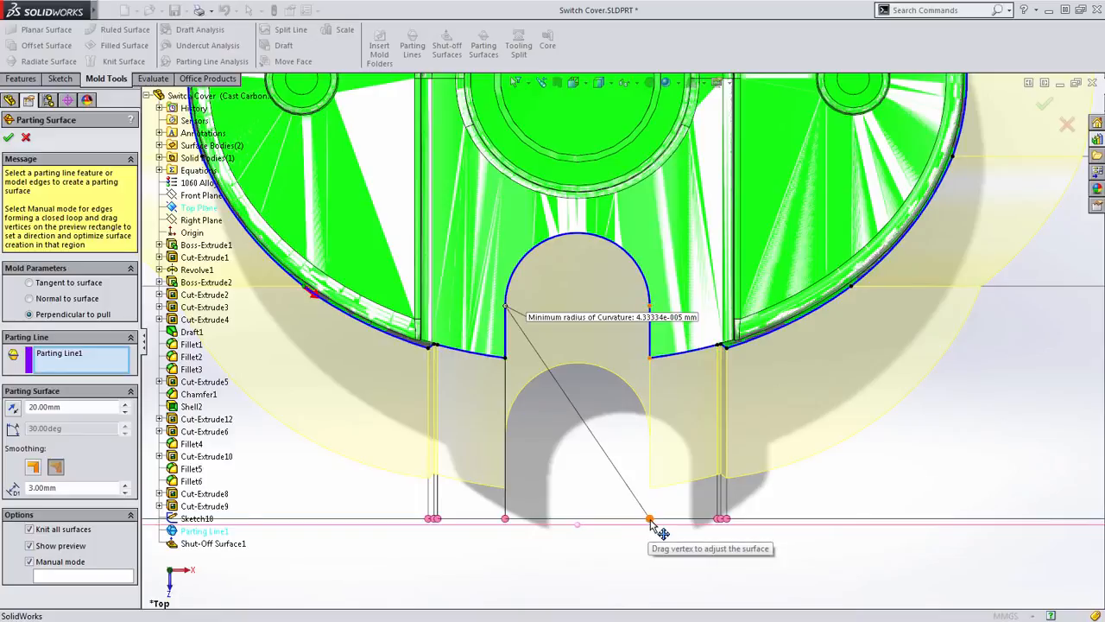
{"action": "left_click_drag", "start_coordinate": [531, 532], "coordinate": [662, 523]}
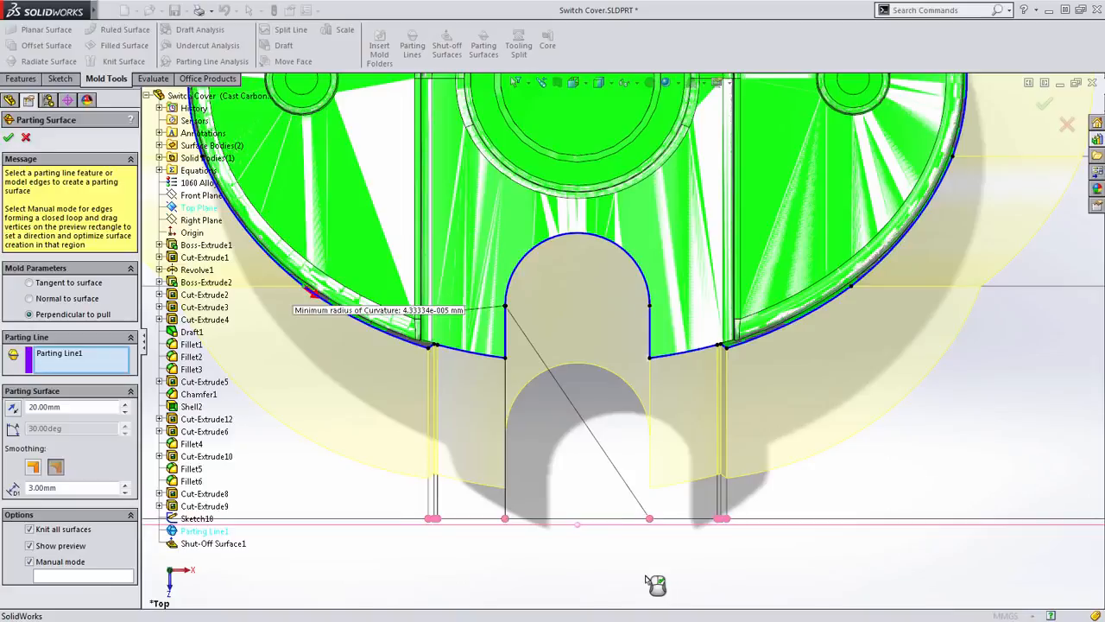
{"action": "middle_click_drag", "start_coordinate": [653, 582], "coordinate": [604, 298]}
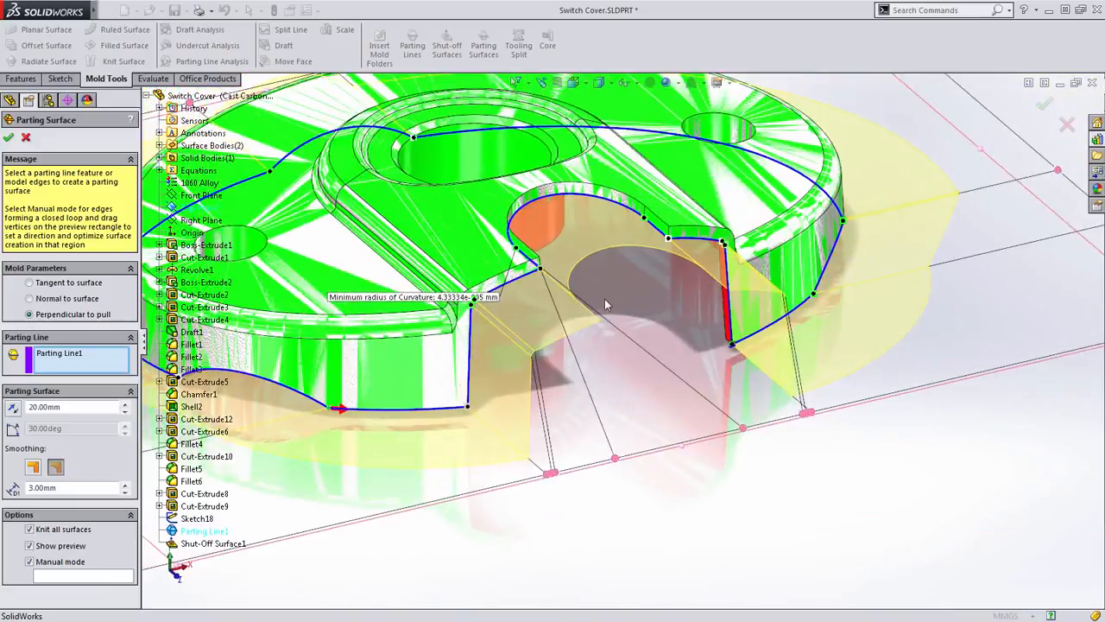
{"action": "scroll", "coordinate": [603, 294], "scroll_direction": "down", "scroll_amount": 2}
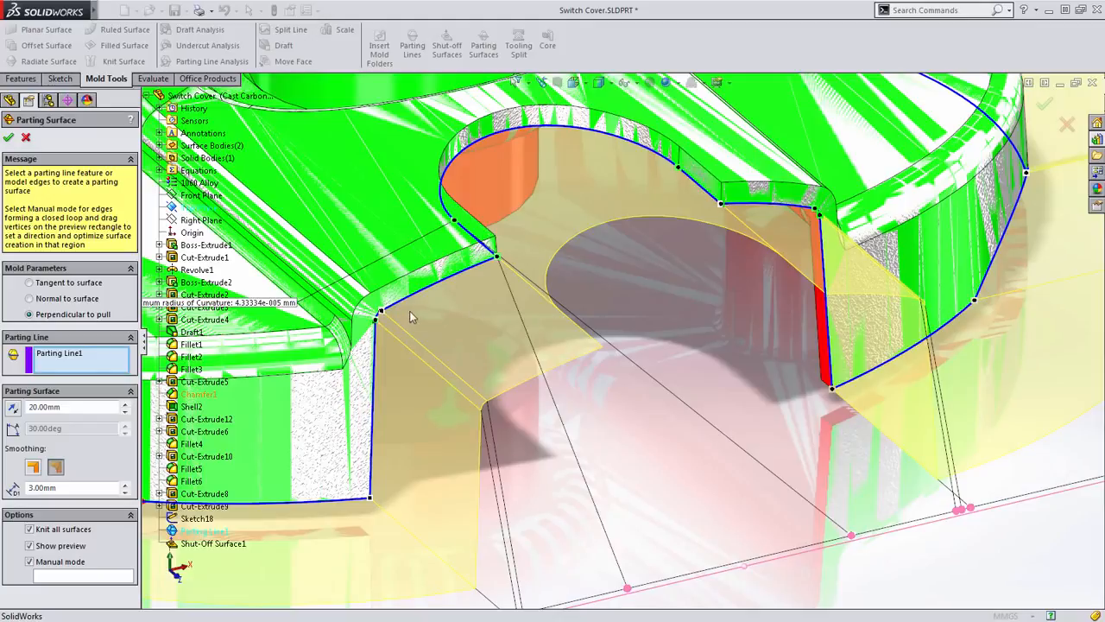
{"action": "right_click", "coordinate": [385, 313]}
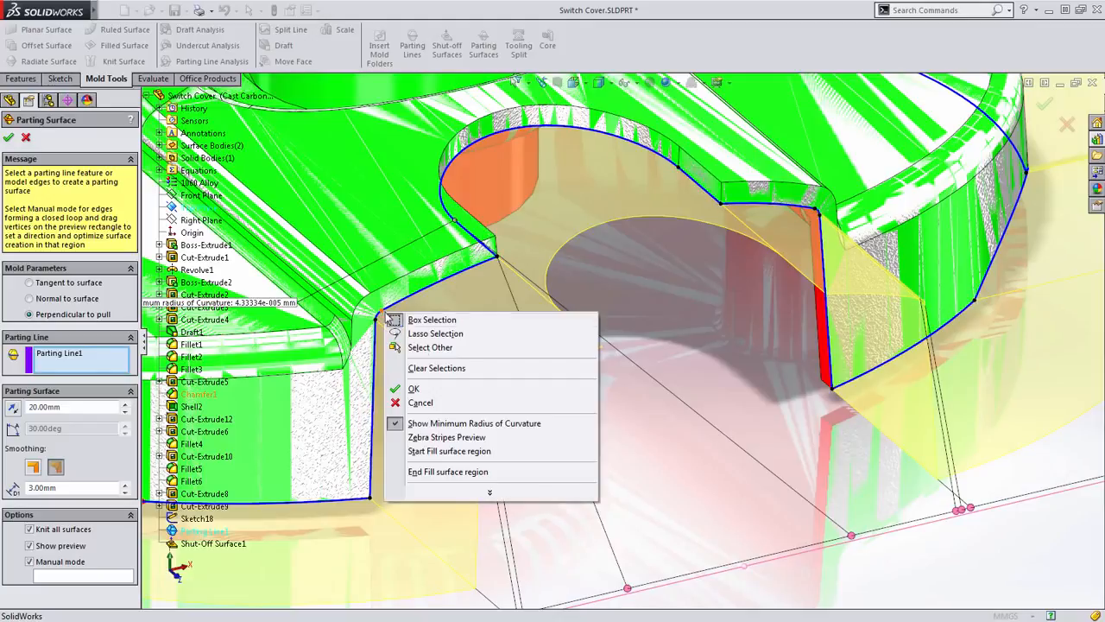
{"action": "left_click", "coordinate": [449, 451]}
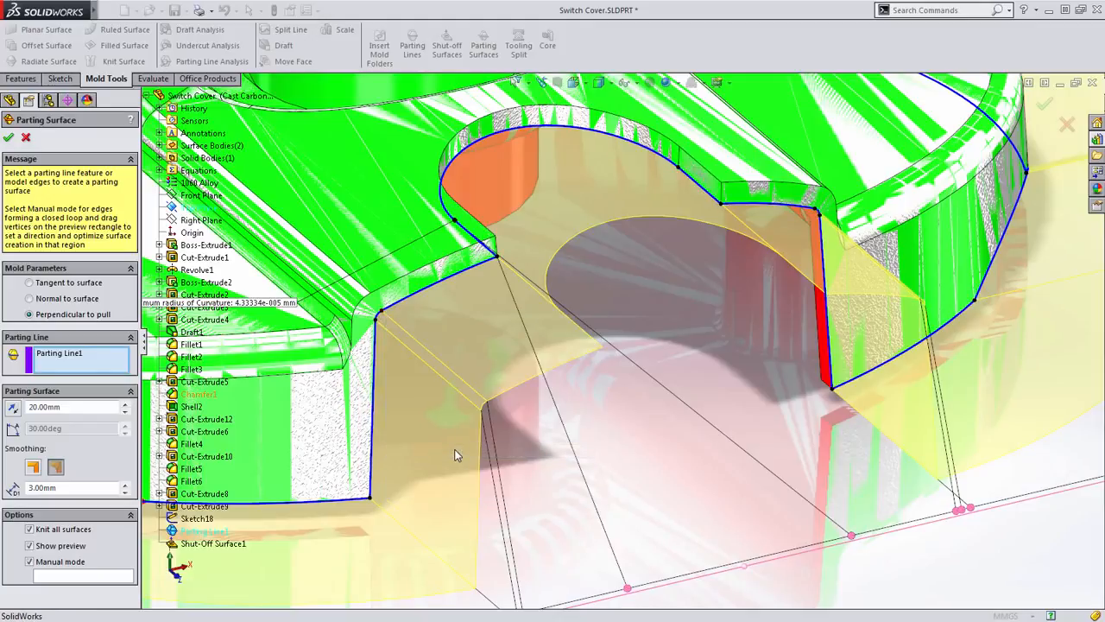
{"action": "right_click", "coordinate": [815, 214]}
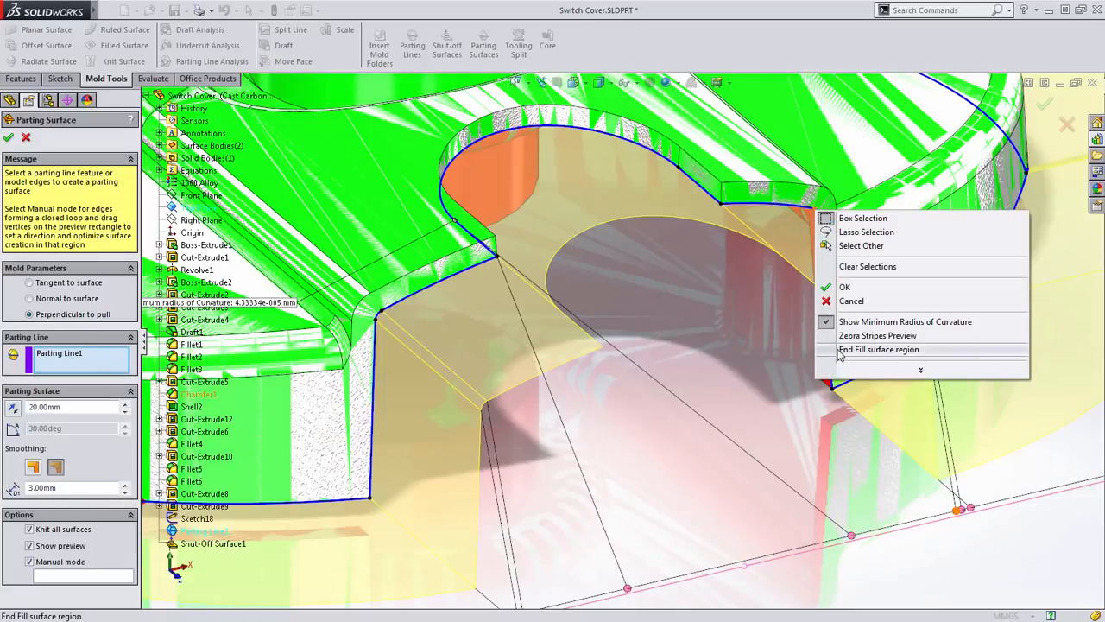
{"action": "left_click", "coordinate": [878, 349]}
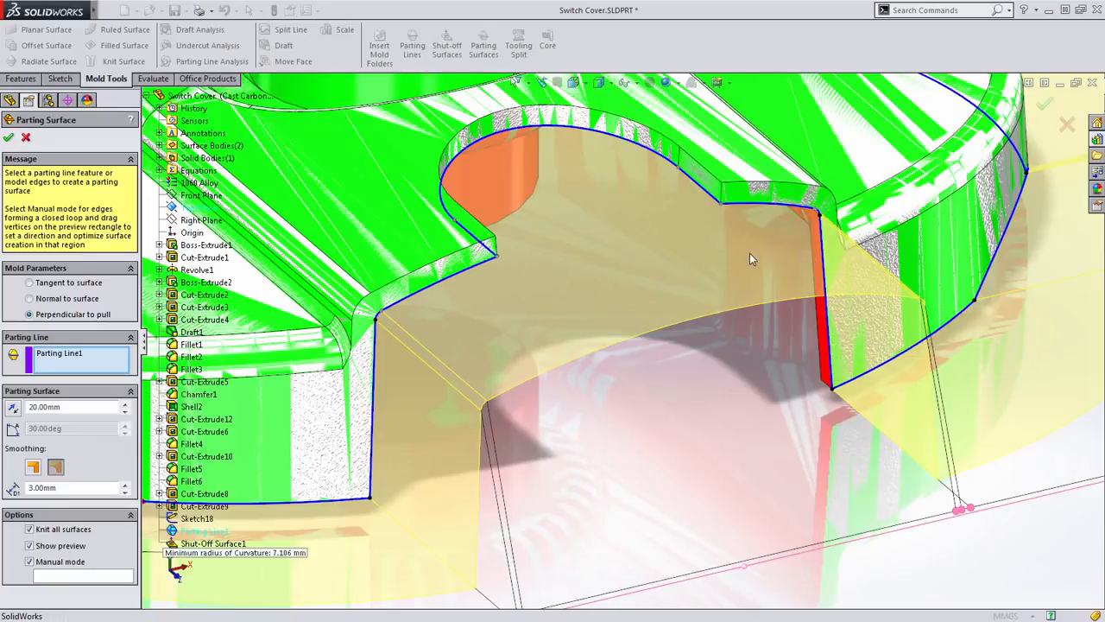
- Set the parting surface distance to 60 mm and create the parting surface
{"action": "key", "text": "f"}
{"action": "mouse_move", "coordinate": [704, 328]}
{"action": "middle_mouse_down"}
{"action": "mouse_move", "coordinate": [677, 327]}
{"action": "mouse_move", "coordinate": [696, 321]}
{"action": "middle_mouse_up"}
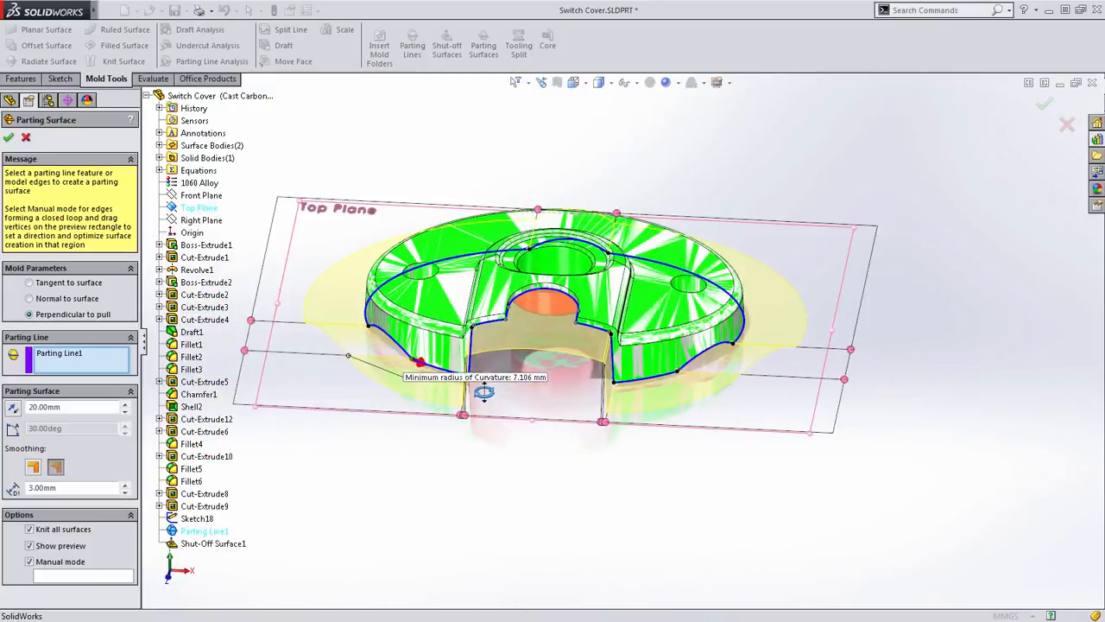
{"action": "middle_click_drag", "start_coordinate": [484, 390], "coordinate": [533, 425]}
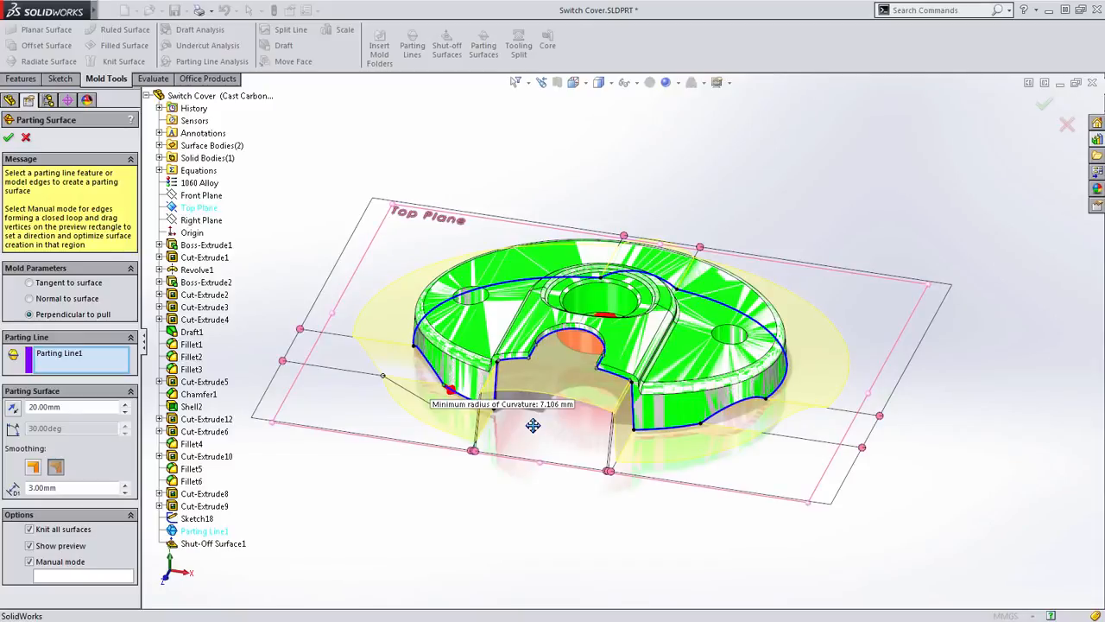
{"action": "left_click", "coordinate": [574, 82]}
{"action": "left_click", "coordinate": [592, 115]}
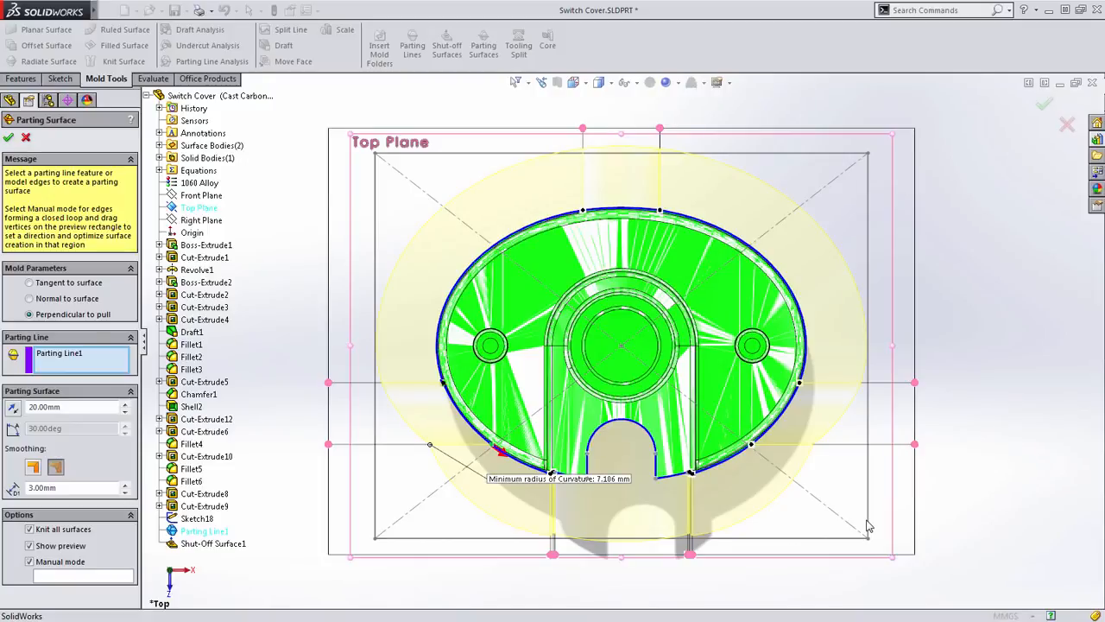
{"action": "double_click", "coordinate": [52, 407]}
{"action": "type", "text": "50"}
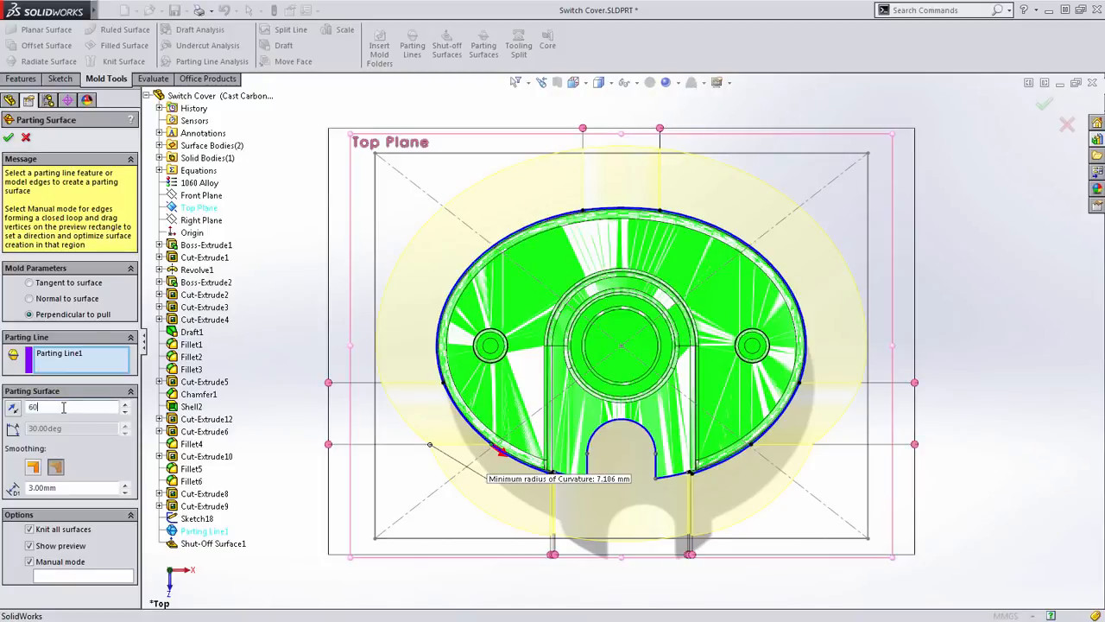
{"action": "key", "text": "Return"}
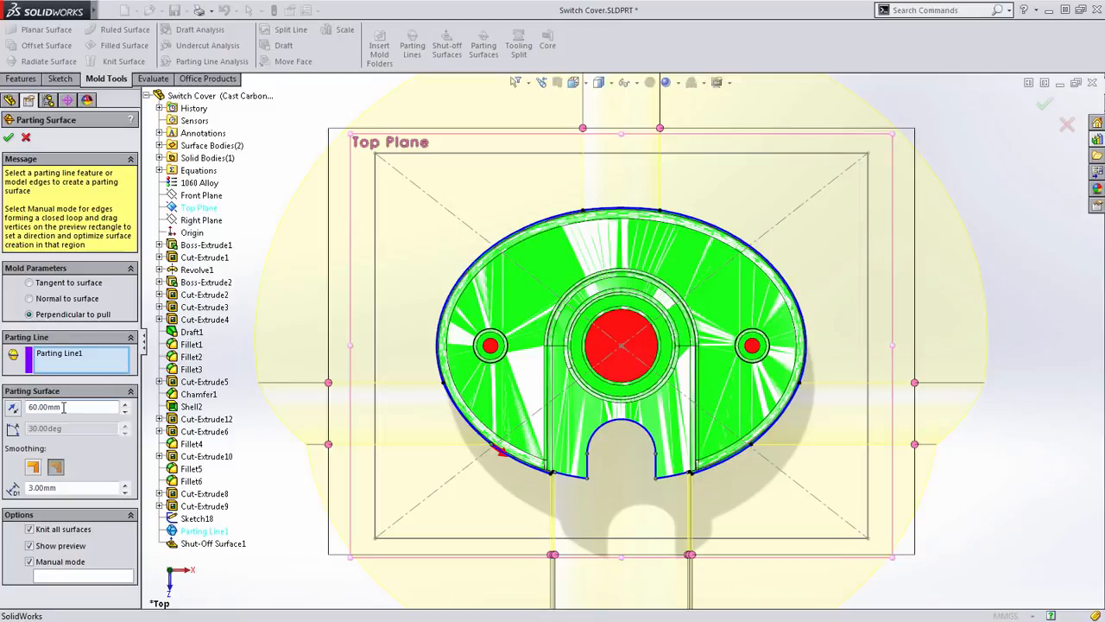
{"action": "left_click", "coordinate": [7, 141]}
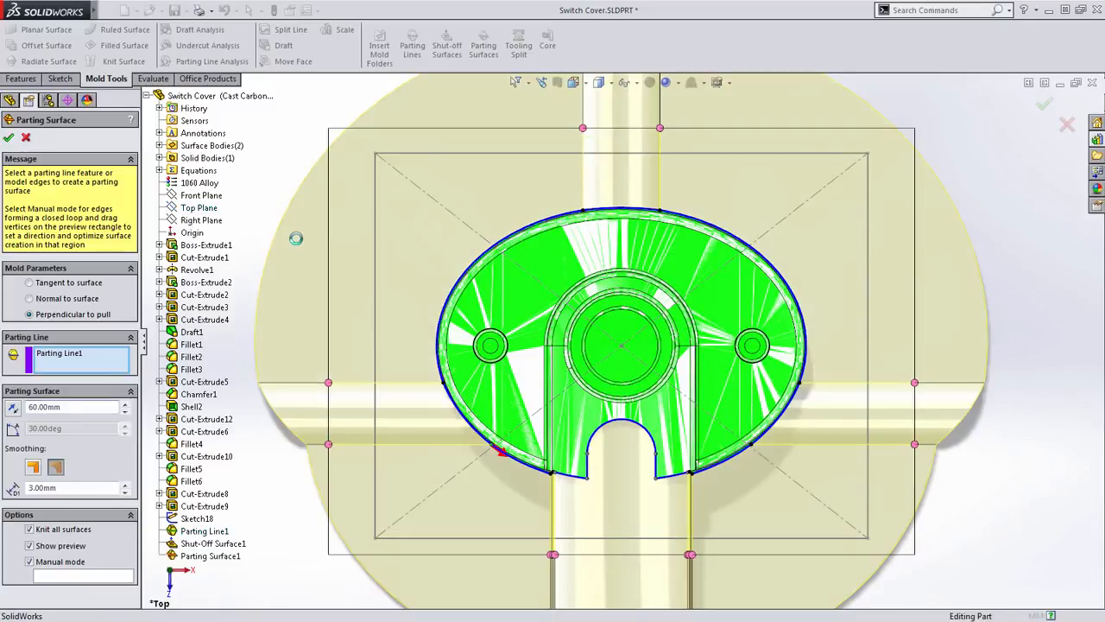
- Highlight the parting surface together with the cavity surface body, examine how they combine, and clear the selection
{"action": "key", "text": "ctrl+7"}
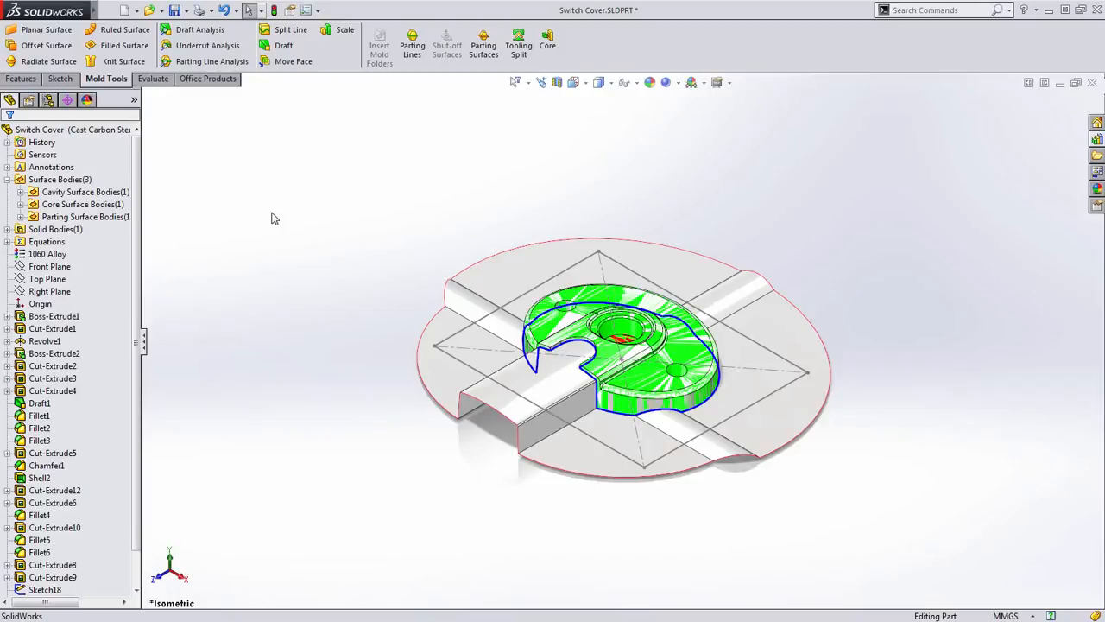
{"action": "left_click", "coordinate": [21, 217]}
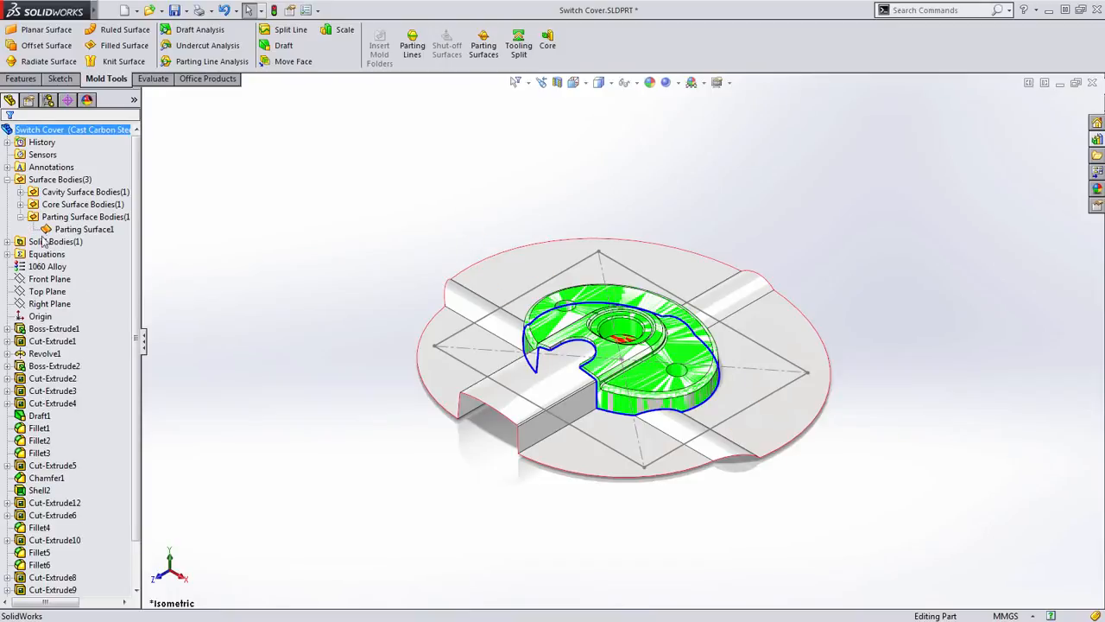
{"action": "left_click", "coordinate": [83, 229]}
{"action": "left_click", "coordinate": [248, 267]}
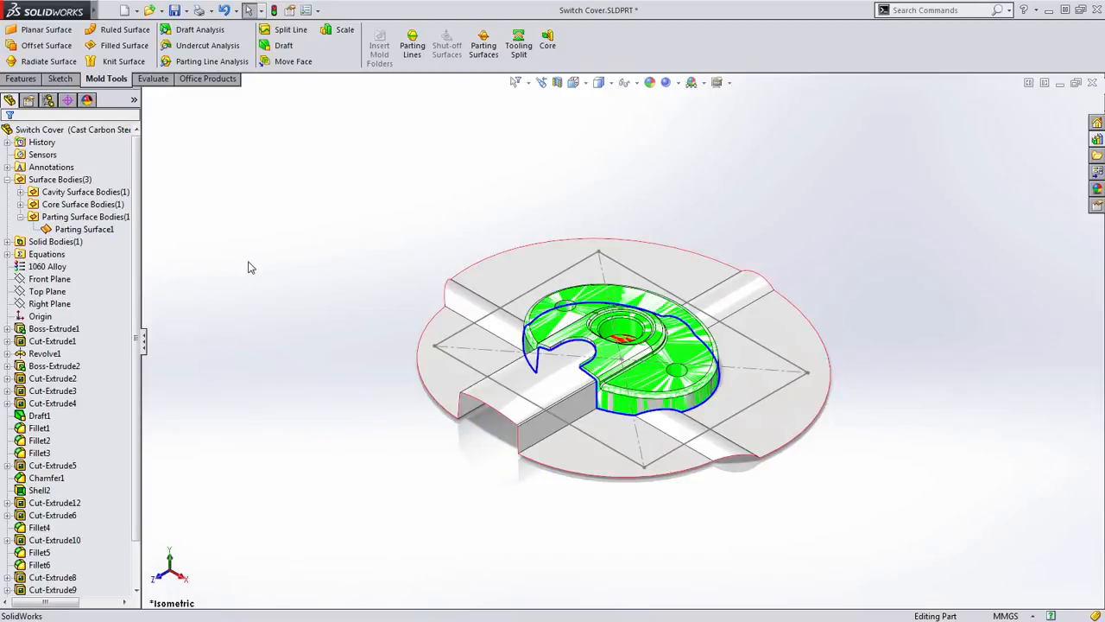
{"action": "left_click", "coordinate": [52, 230]}
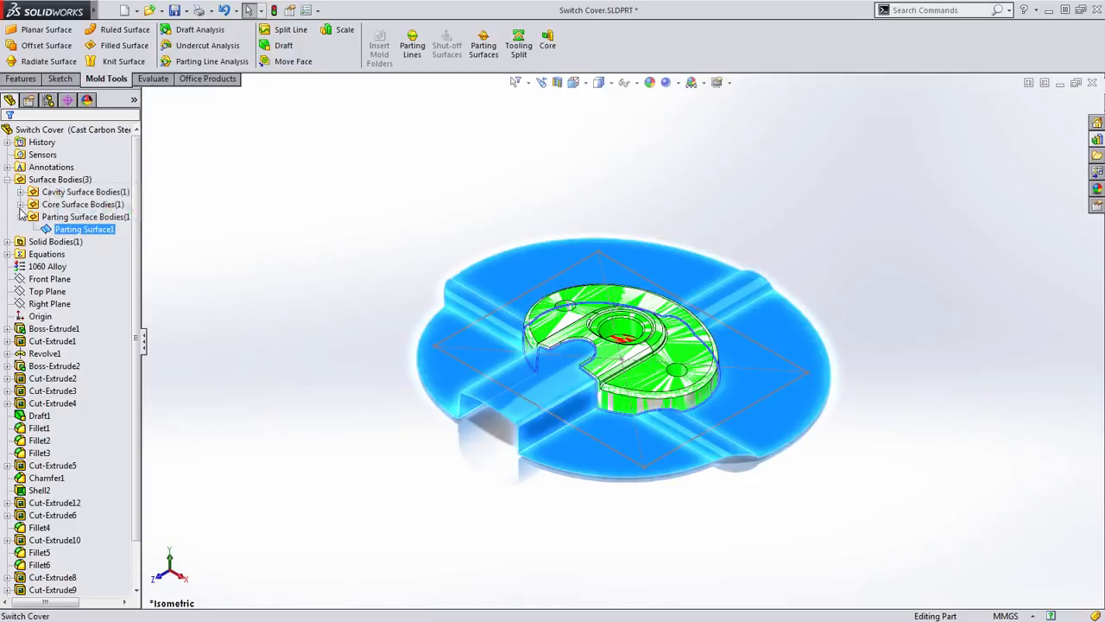
{"action": "left_click", "coordinate": [20, 191]}
{"action": "left_click", "coordinate": [82, 204], "text": "ctrl"}
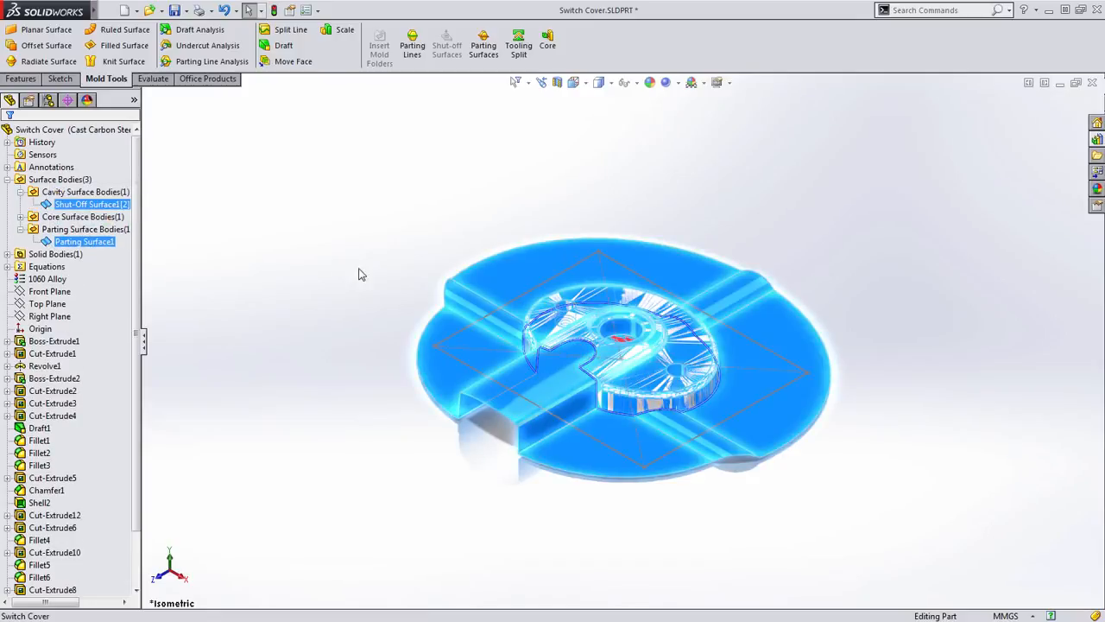
{"action": "scroll", "coordinate": [551, 338], "scroll_direction": "down", "scroll_amount": 1}
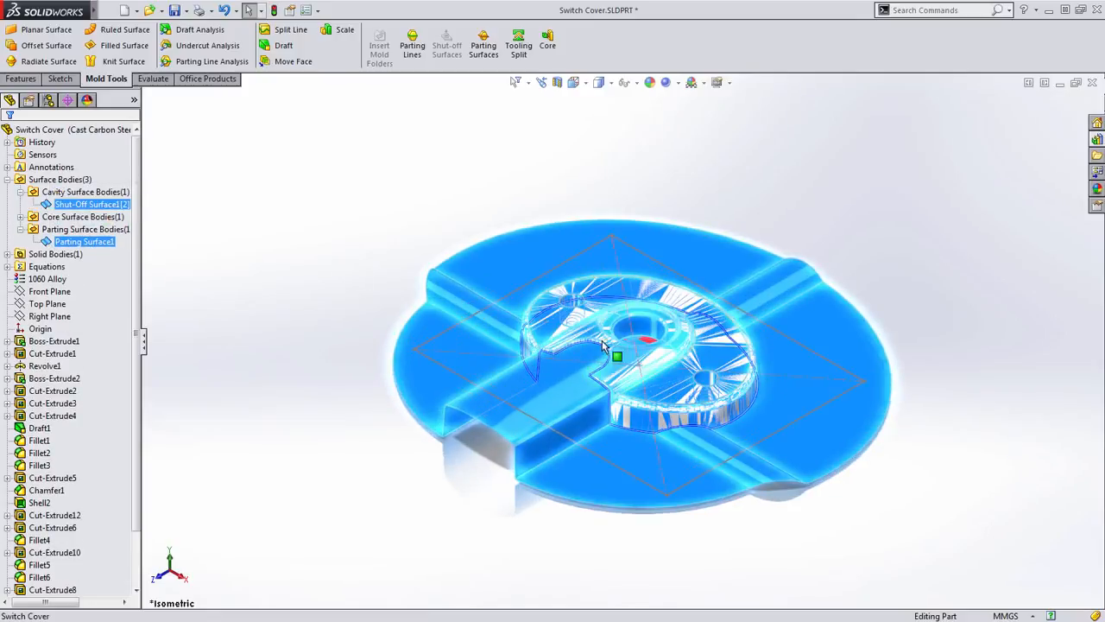
{"action": "left_click", "coordinate": [347, 289]}
- Highlight the parting surface together with the core surface body, examine how they combine, and clear the selection
{"action": "left_click", "coordinate": [20, 217]}
{"action": "left_click", "coordinate": [65, 254]}
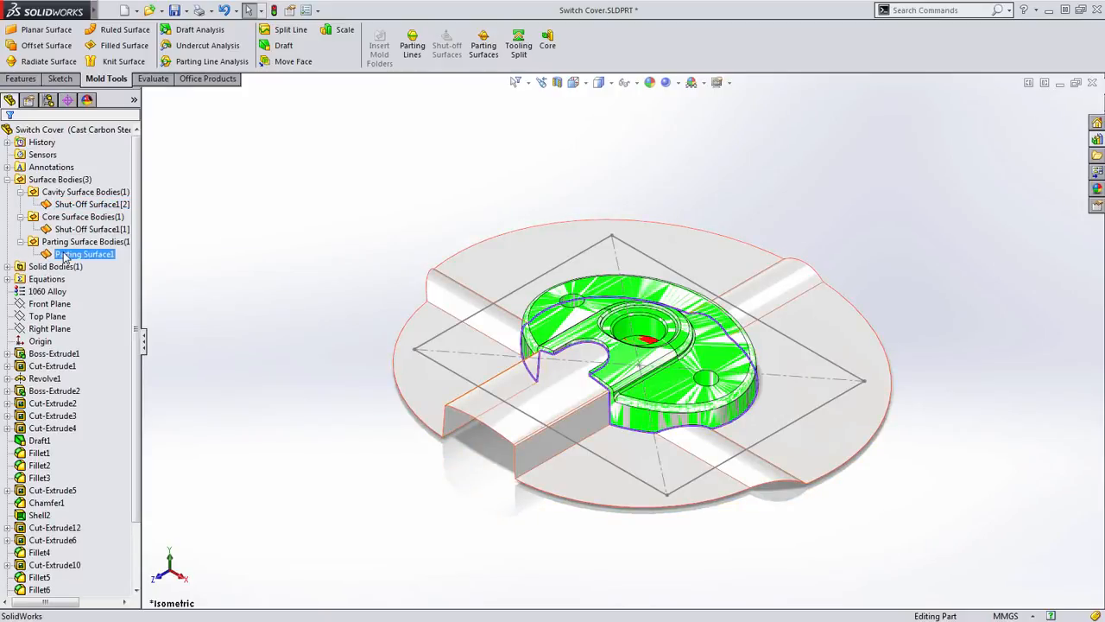
{"action": "left_click", "coordinate": [79, 229], "text": "ctrl"}
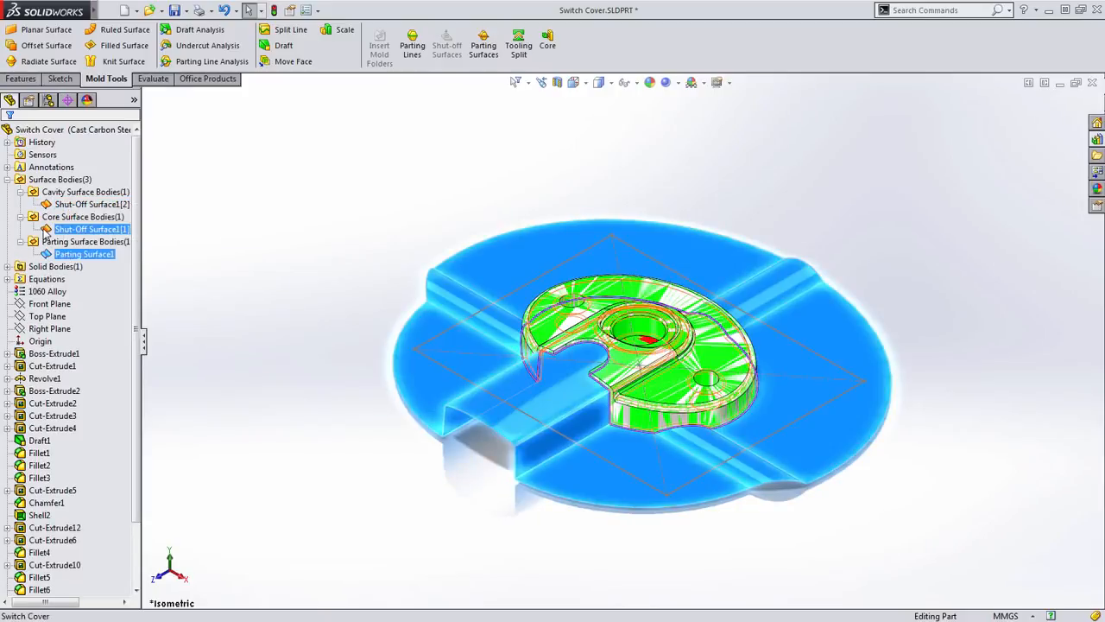
{"action": "left_click", "coordinate": [328, 341]}
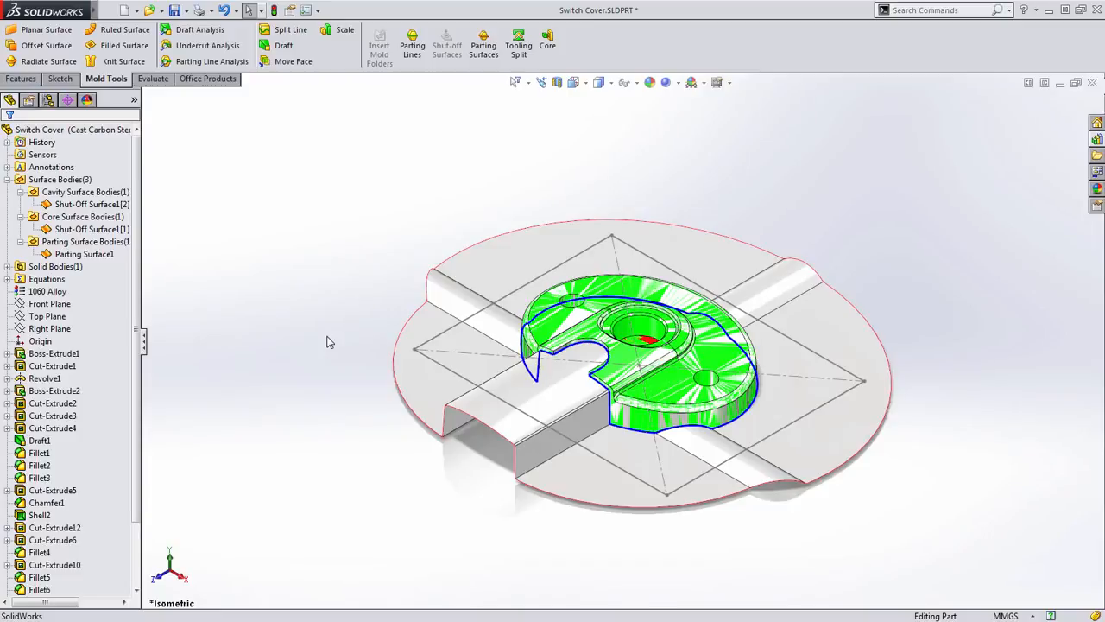
- Create a tooling split from the existing rectangle sketch around the part, with block sizes of 50 mm above and 30 mm below
{"action": "left_click", "coordinate": [522, 57]}
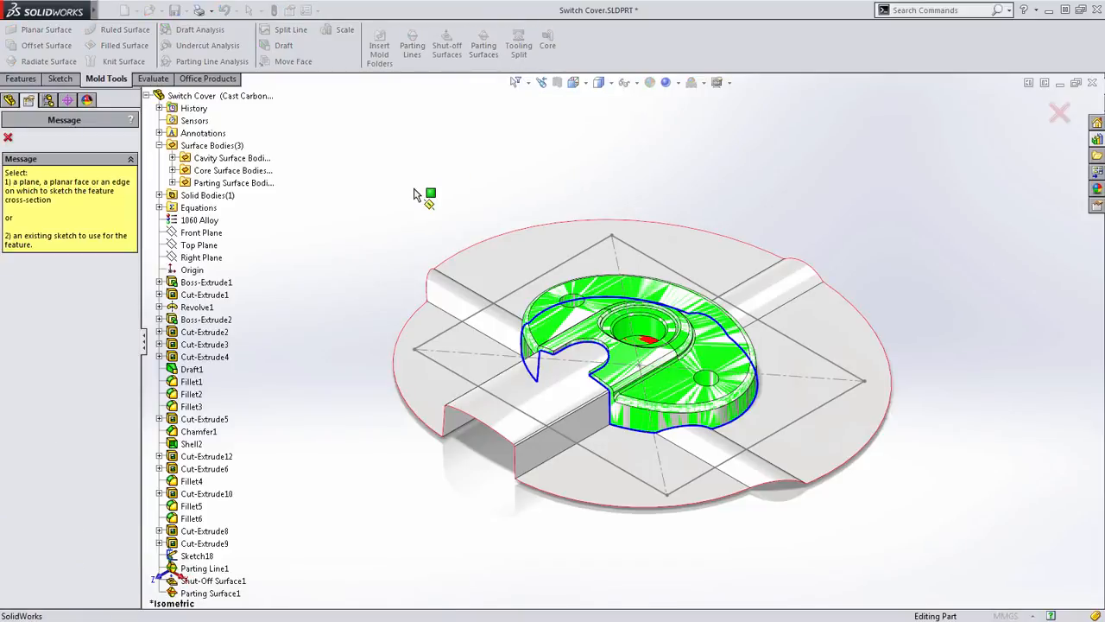
{"action": "left_click", "coordinate": [560, 275]}
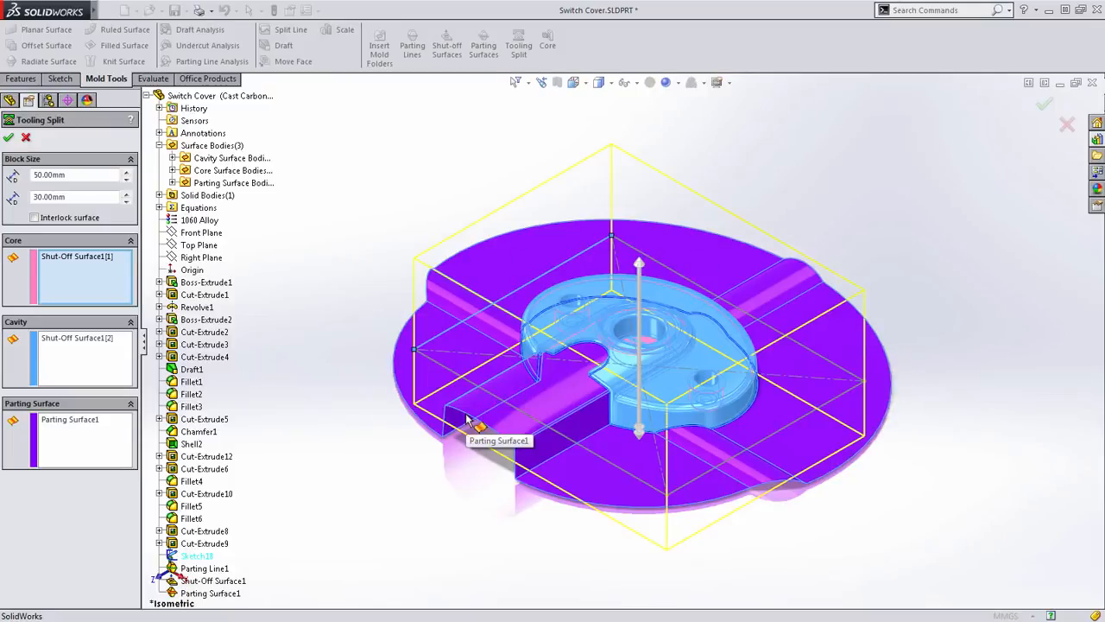
{"action": "middle_click_drag", "start_coordinate": [500, 460], "coordinate": [580, 350]}
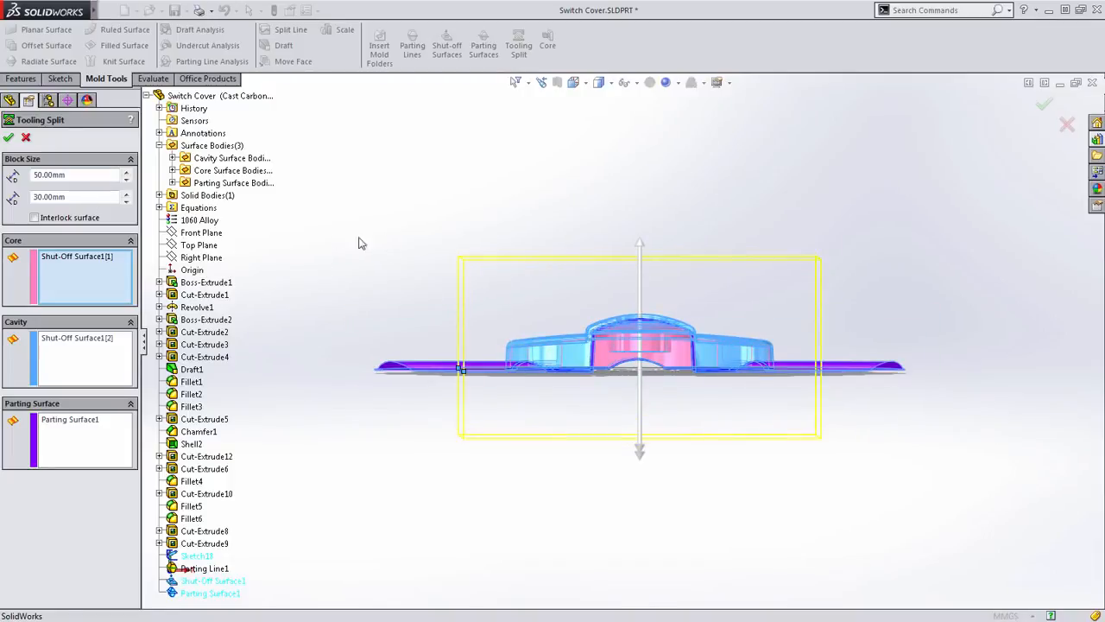
{"action": "key", "text": "Return"}
{"action": "right_click_drag", "start_coordinate": [371, 281], "coordinate": [340, 286]}
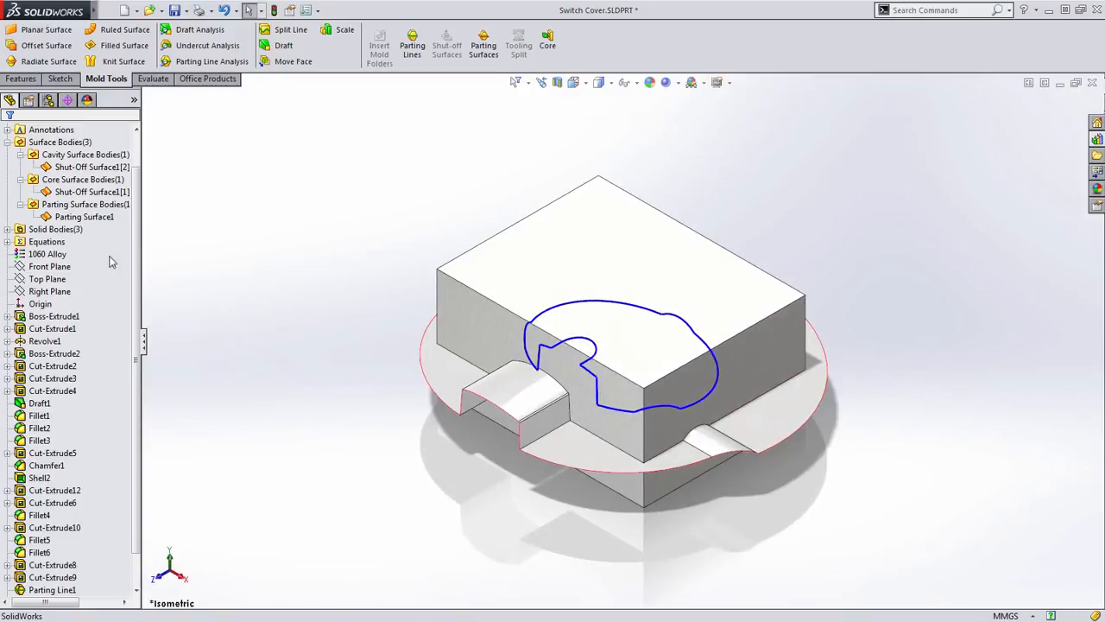
- List the solid bodies, highlight the part and the two tooling split blocks in turn, and clear the selection
{"action": "left_click", "coordinate": [8, 230]}
{"action": "left_click", "coordinate": [52, 243]}
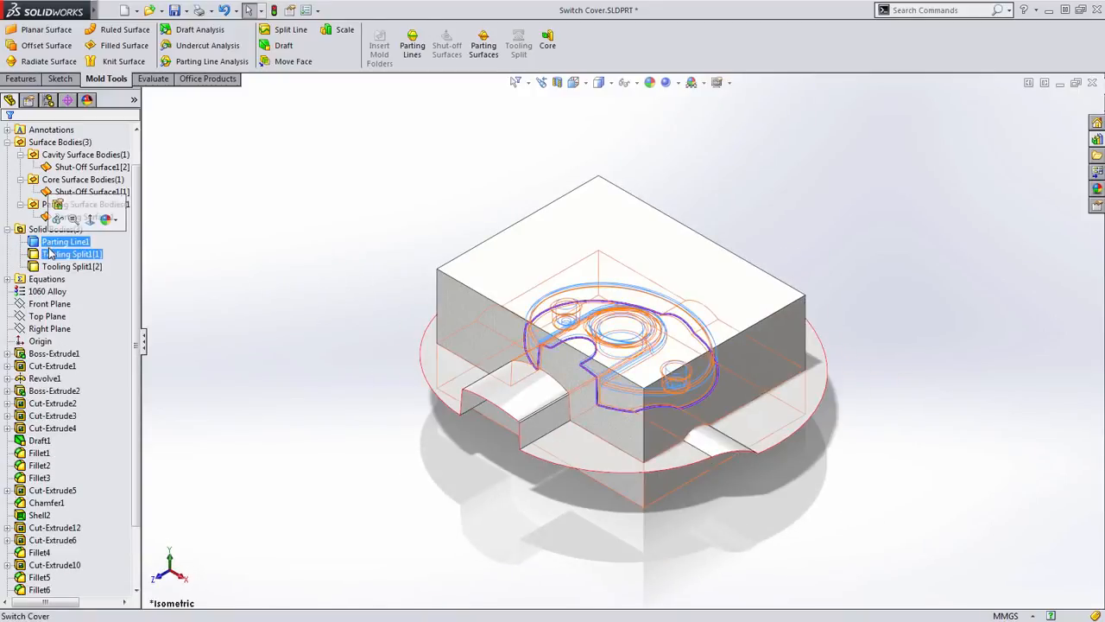
{"action": "left_click", "coordinate": [69, 256], "text": "ctrl"}
{"action": "left_click", "coordinate": [69, 254]}
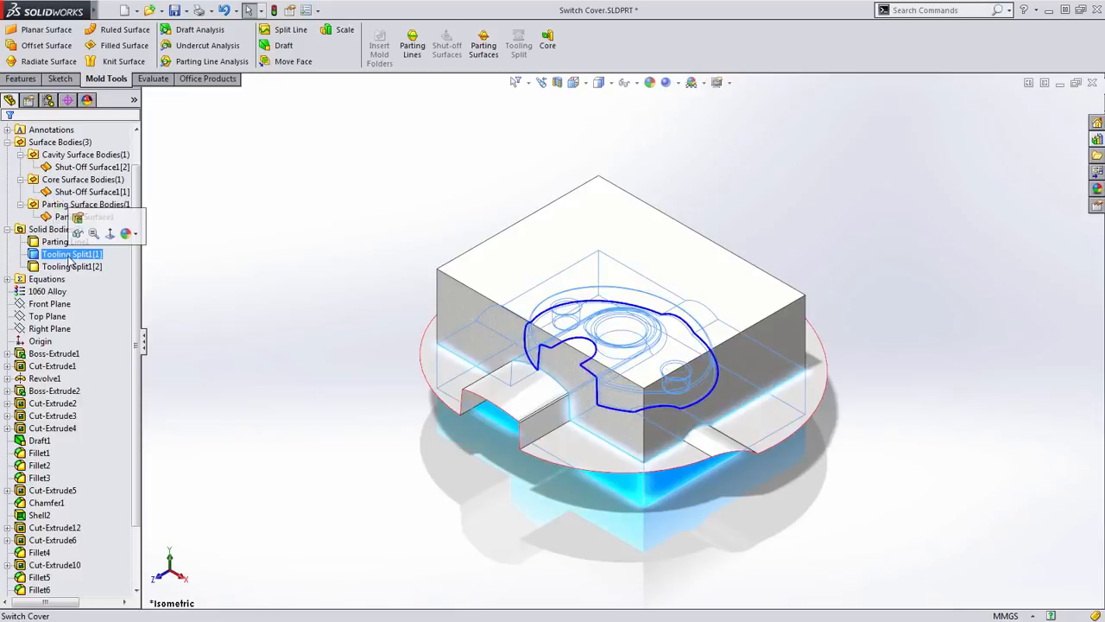
{"action": "left_click", "coordinate": [62, 267], "text": "ctrl"}
{"action": "left_click", "coordinate": [366, 321]}
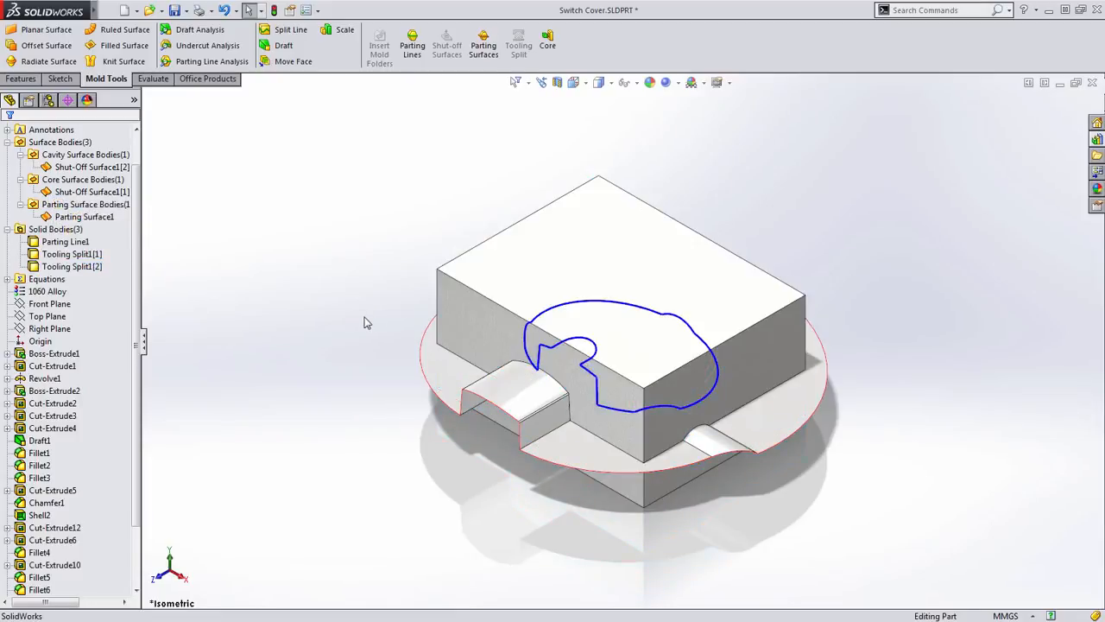
- Collapse the solid body and surface body folders in the feature tree
{"action": "left_click", "coordinate": [8, 230]}
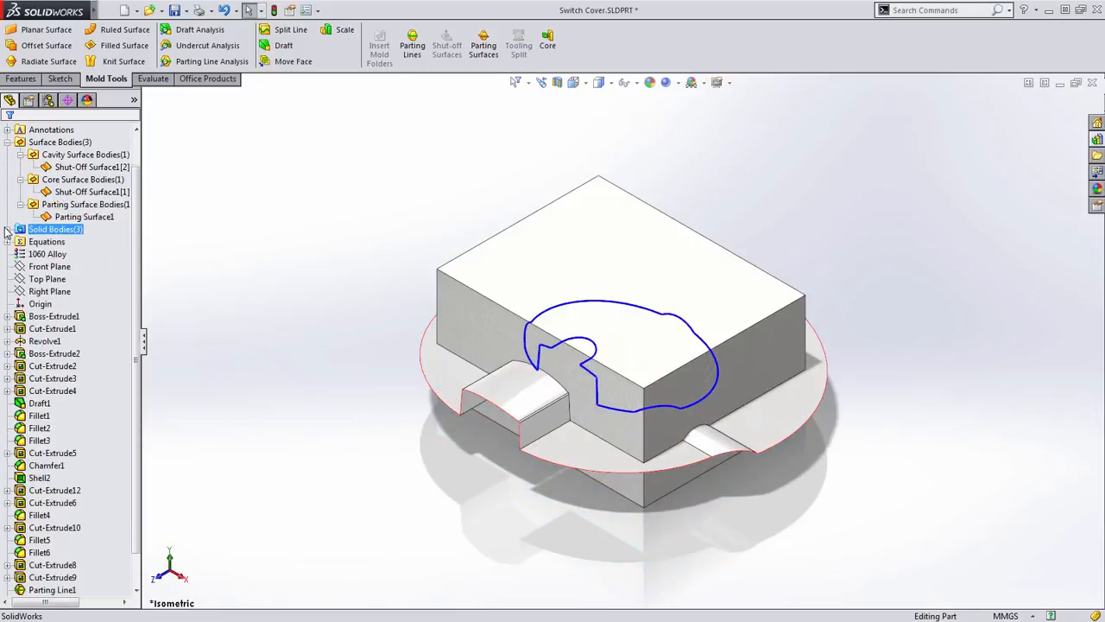
{"action": "left_click", "coordinate": [20, 155]}
{"action": "left_click", "coordinate": [20, 167]}
{"action": "left_click", "coordinate": [20, 180]}
{"action": "left_click", "coordinate": [8, 141]}
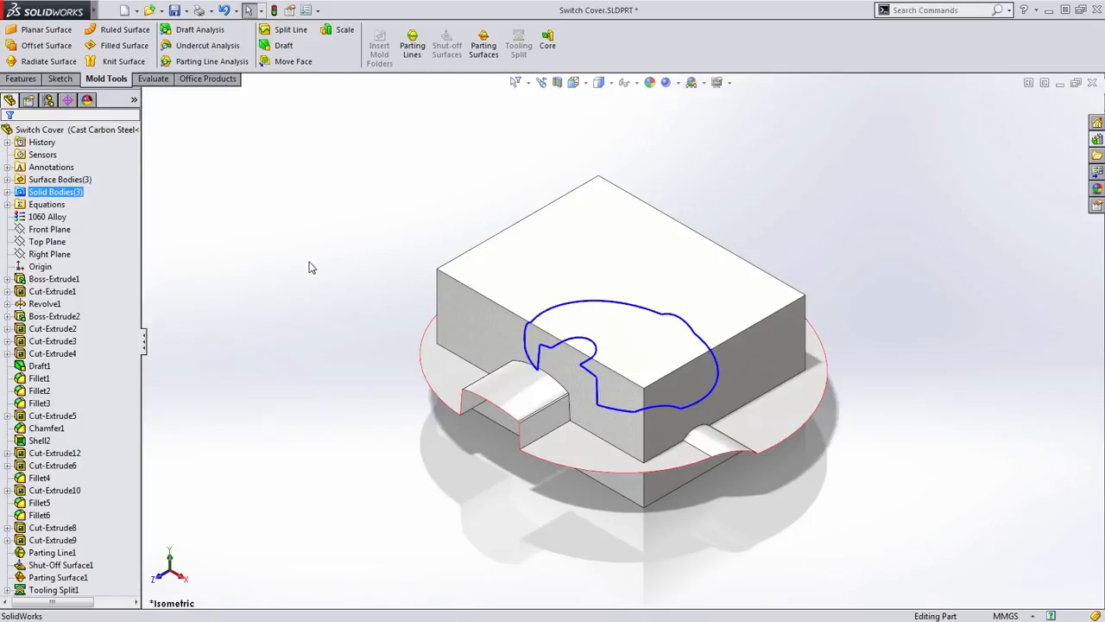
- Isolate the upper tooling block so that all other bodies are hidden
{"action": "middle_click_drag", "start_coordinate": [363, 373], "coordinate": [382, 337]}
{"action": "scroll", "coordinate": [552, 350], "scroll_direction": "down", "scroll_amount": 2}
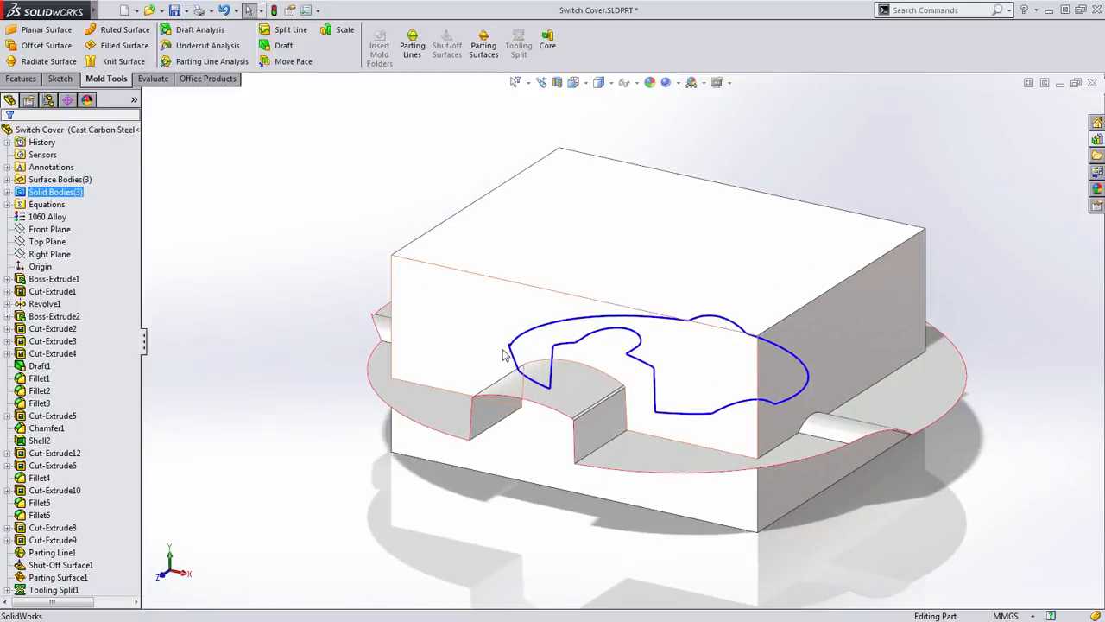
{"action": "right_click", "coordinate": [535, 275]}
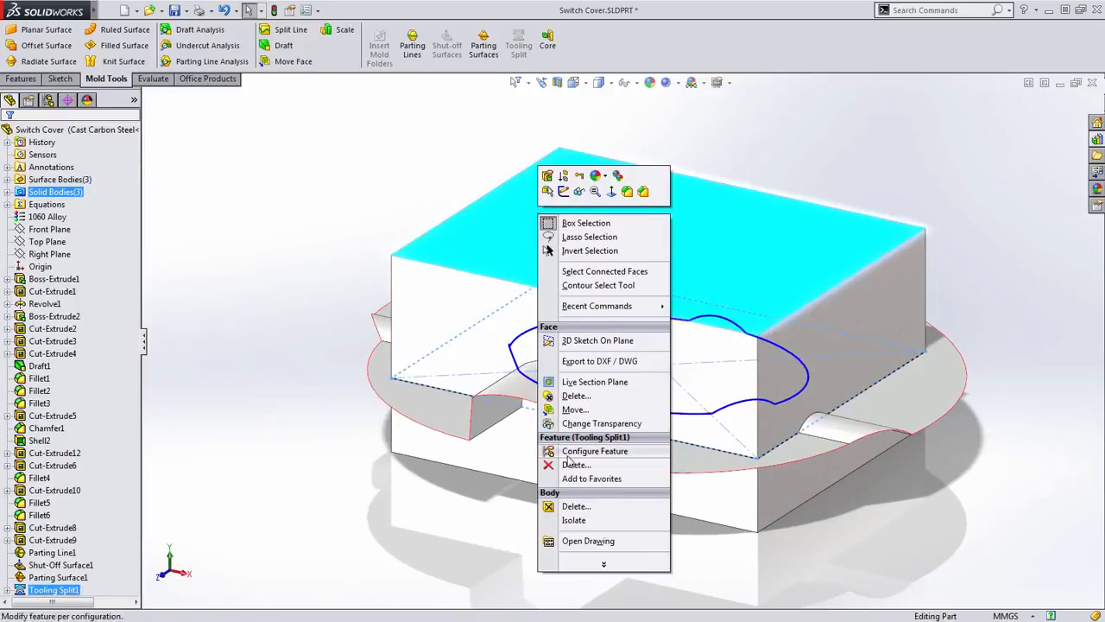
{"action": "left_click", "coordinate": [573, 520]}
{"action": "middle_click_drag", "start_coordinate": [575, 536], "coordinate": [559, 563]}
{"action": "scroll", "coordinate": [672, 301], "scroll_direction": "down", "scroll_amount": 1}
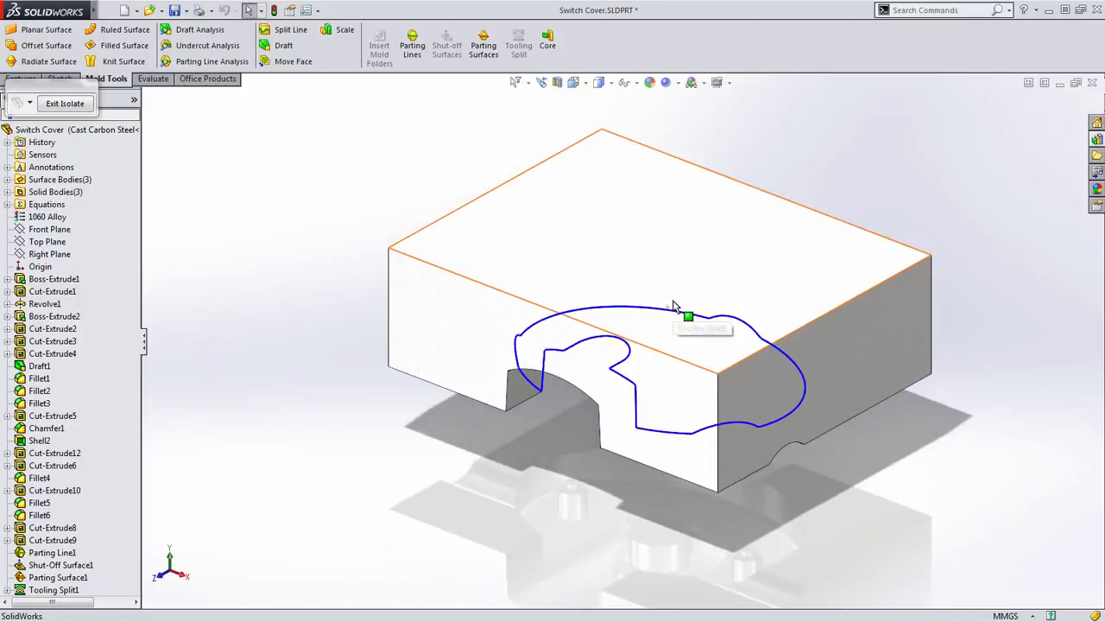
- Exit the isolated view of the upper tooling block and delete the Tooling Split1 feature from the part
{"action": "middle_click_drag", "start_coordinate": [671, 301], "coordinate": [682, 300]}
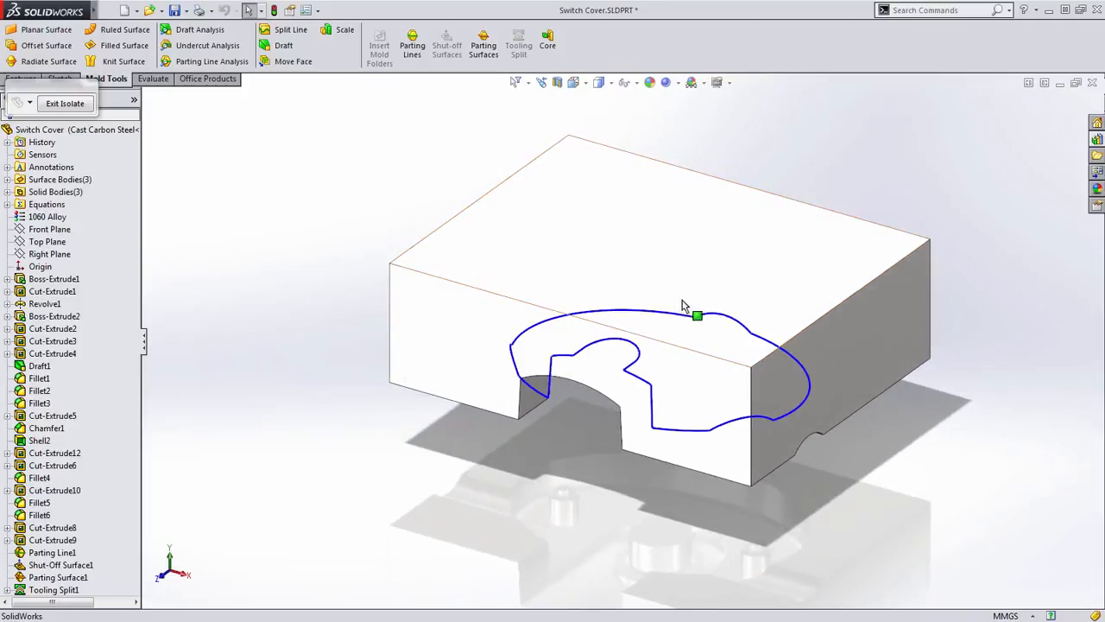
{"action": "left_click", "coordinate": [66, 104]}
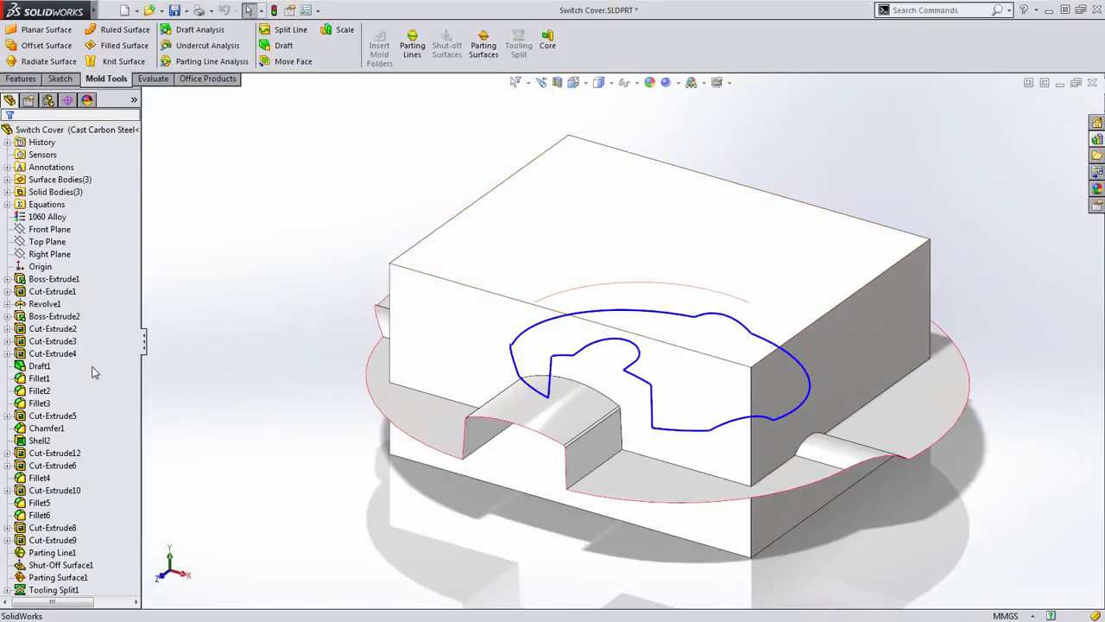
{"action": "left_click", "coordinate": [52, 590]}
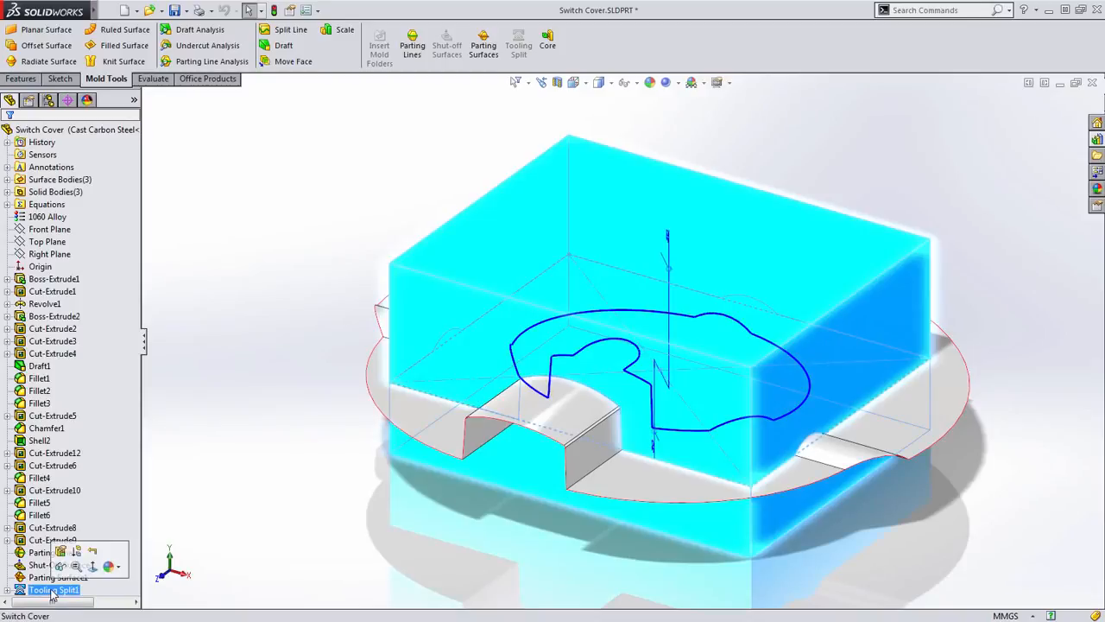
{"action": "key", "text": "Delete"}
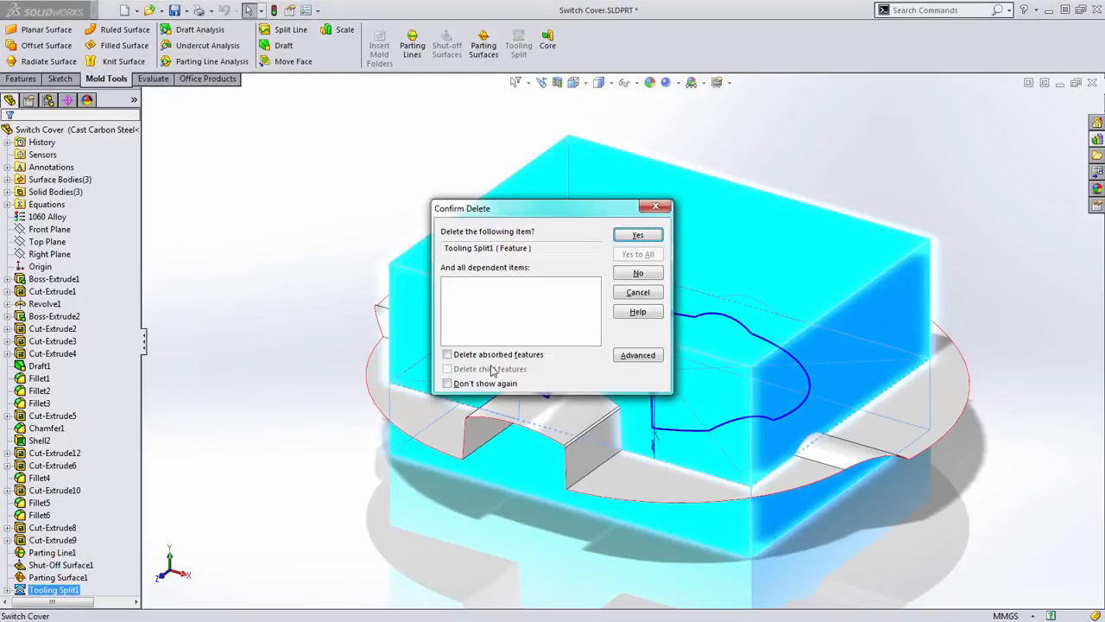
{"action": "left_click", "coordinate": [642, 237]}
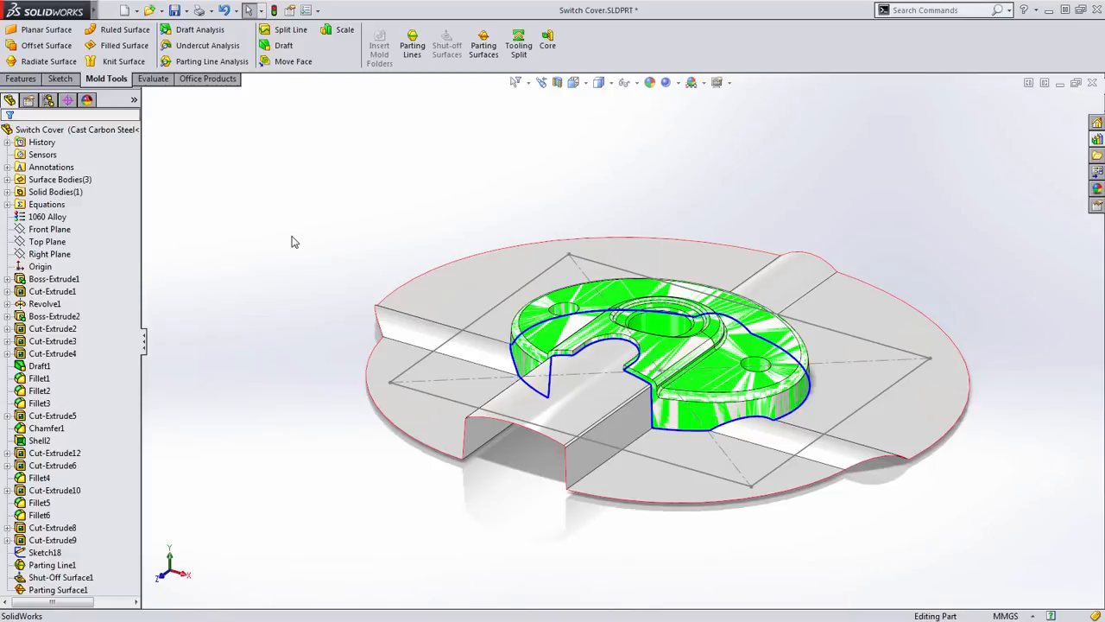
- Switch to the Switch Cover Mold assembly and explode it to examine the two mold blocks and the part between them
{"action": "key", "text": "ctrl+Tab"}
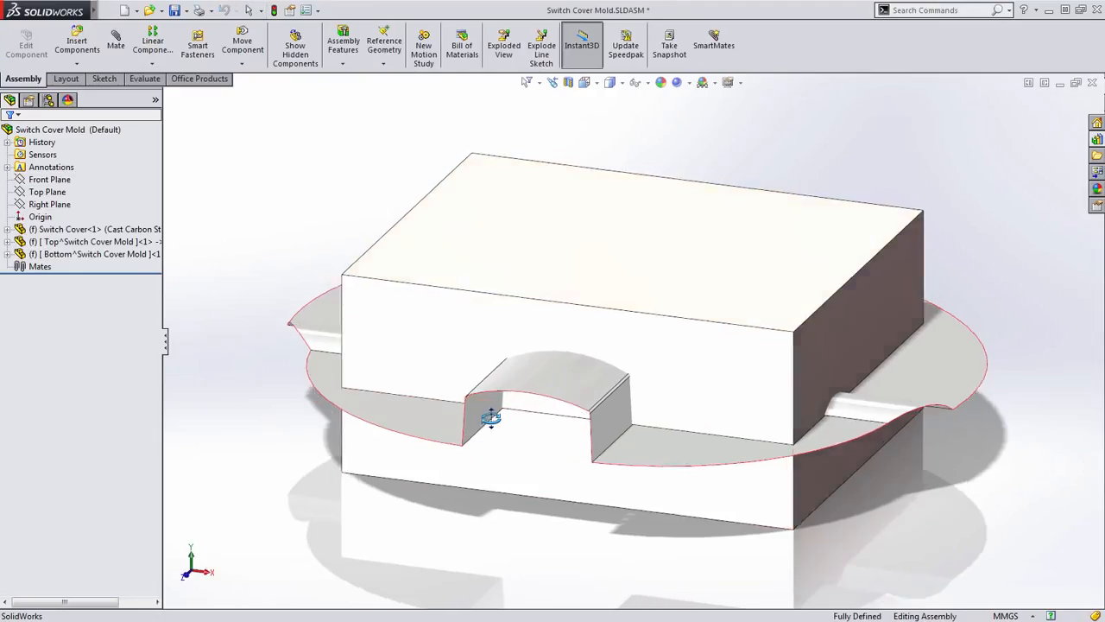
{"action": "middle_click_drag", "start_coordinate": [490, 418], "coordinate": [460, 465]}
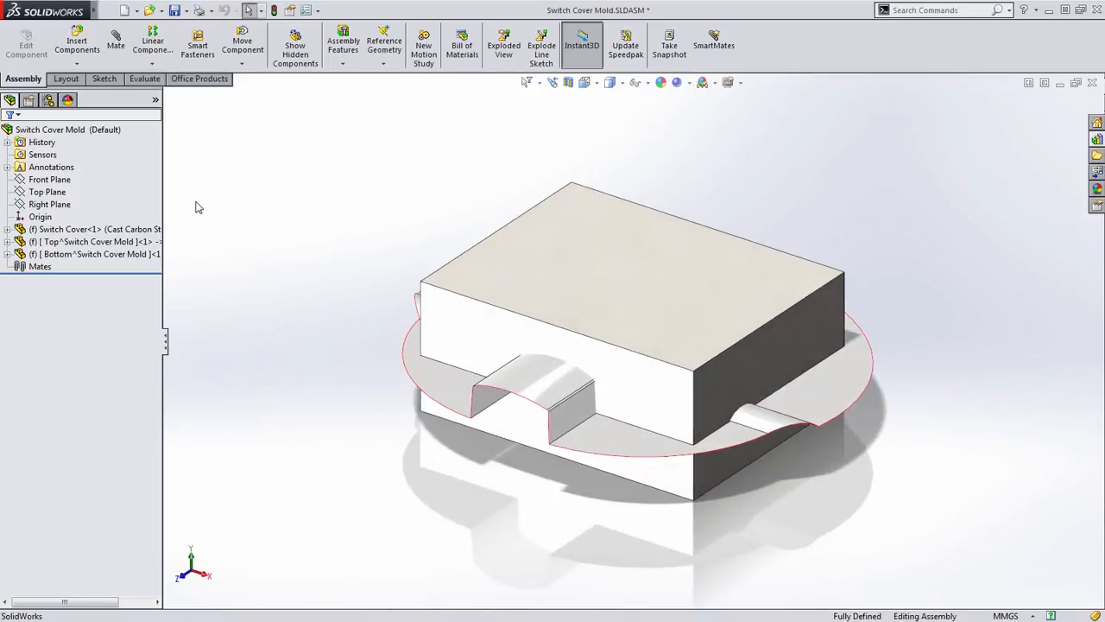
{"action": "right_click", "coordinate": [99, 132]}
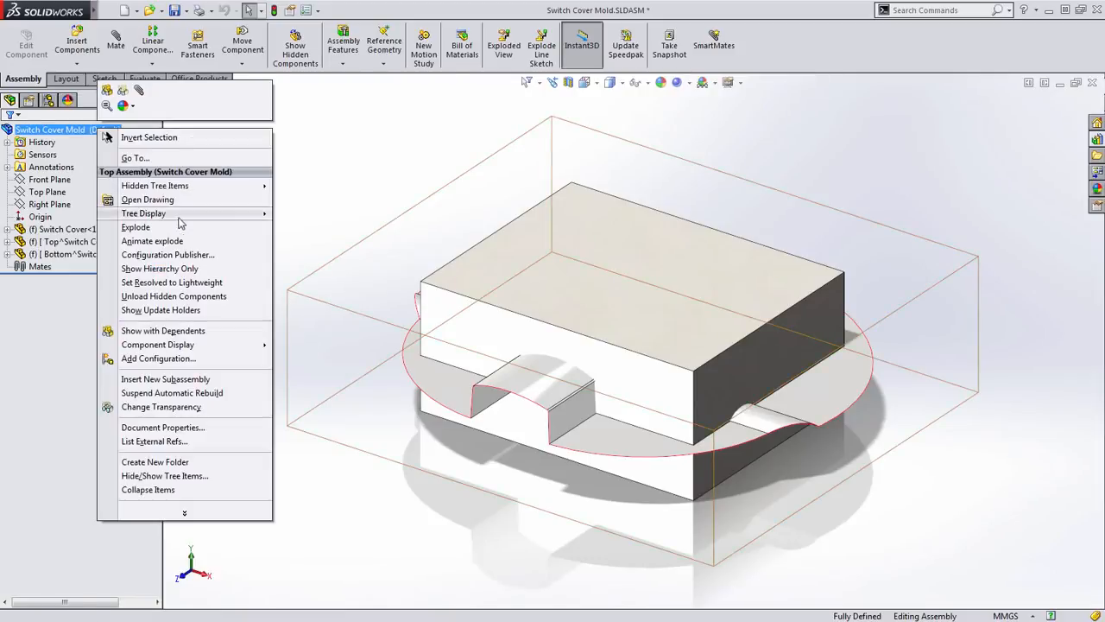
{"action": "left_click", "coordinate": [128, 226]}
{"action": "middle_click_drag", "start_coordinate": [476, 381], "coordinate": [453, 424]}
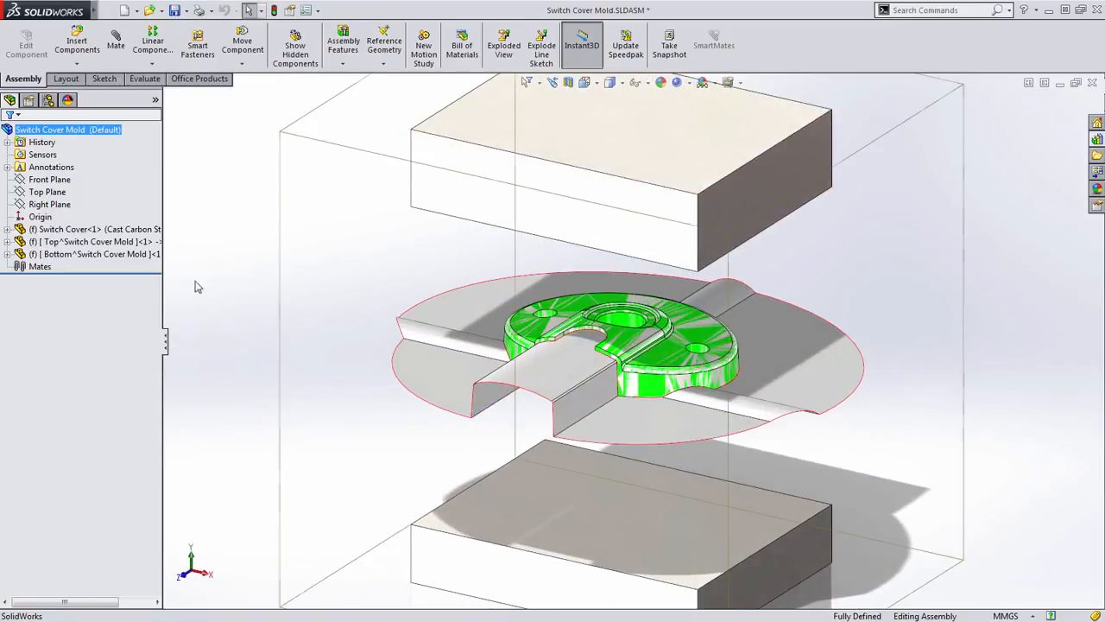
{"action": "key", "text": "f"}
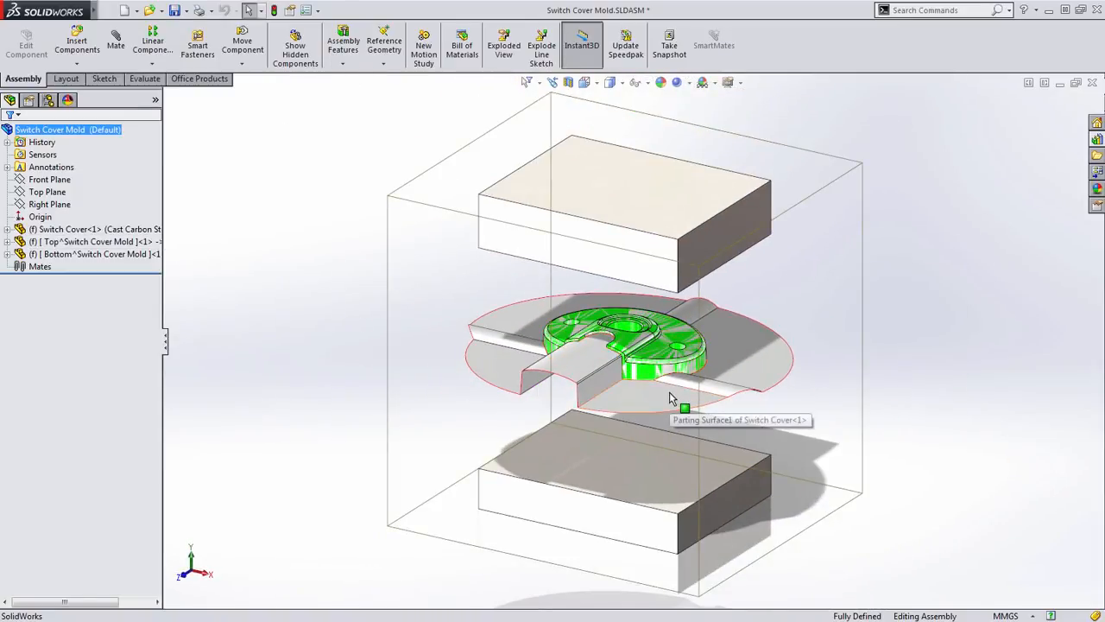
{"action": "scroll", "coordinate": [672, 398], "scroll_direction": "down", "scroll_amount": 2}
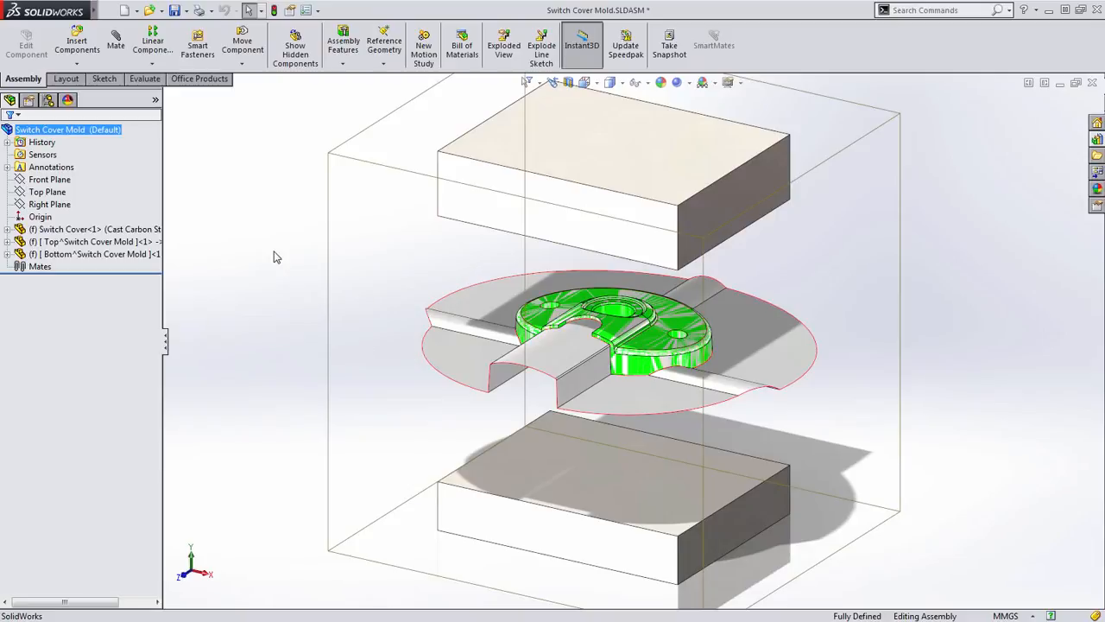
- Collapse the exploded view of the Switch Cover Mold assembly
{"action": "right_click", "coordinate": [251, 209]}
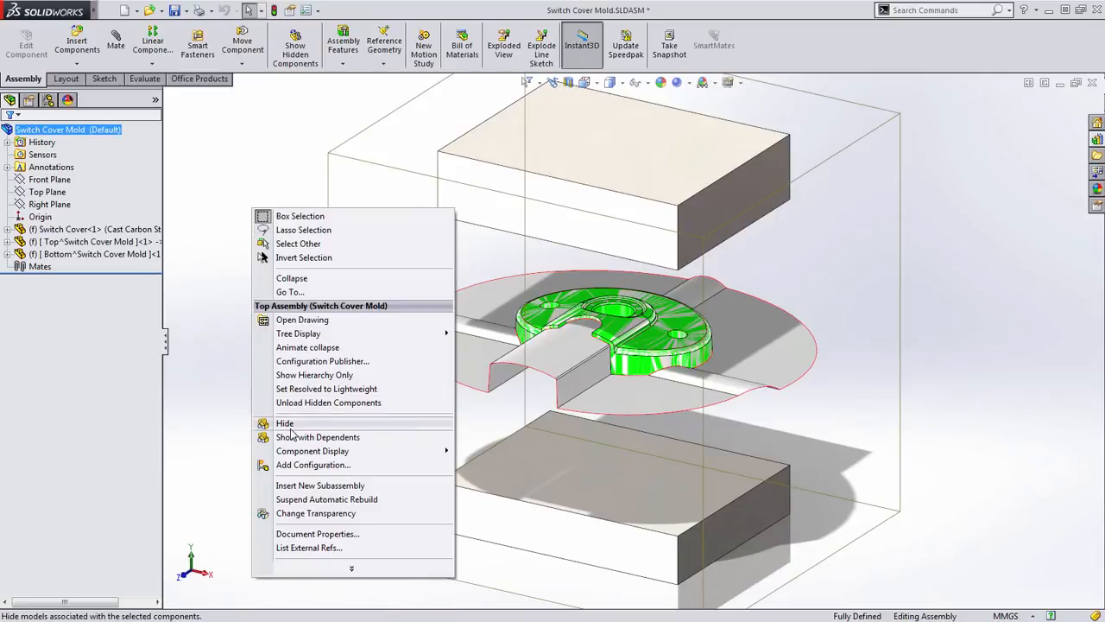
{"action": "left_click", "coordinate": [292, 278]}
{"action": "scroll", "coordinate": [566, 347], "scroll_direction": "down", "scroll_amount": 2}
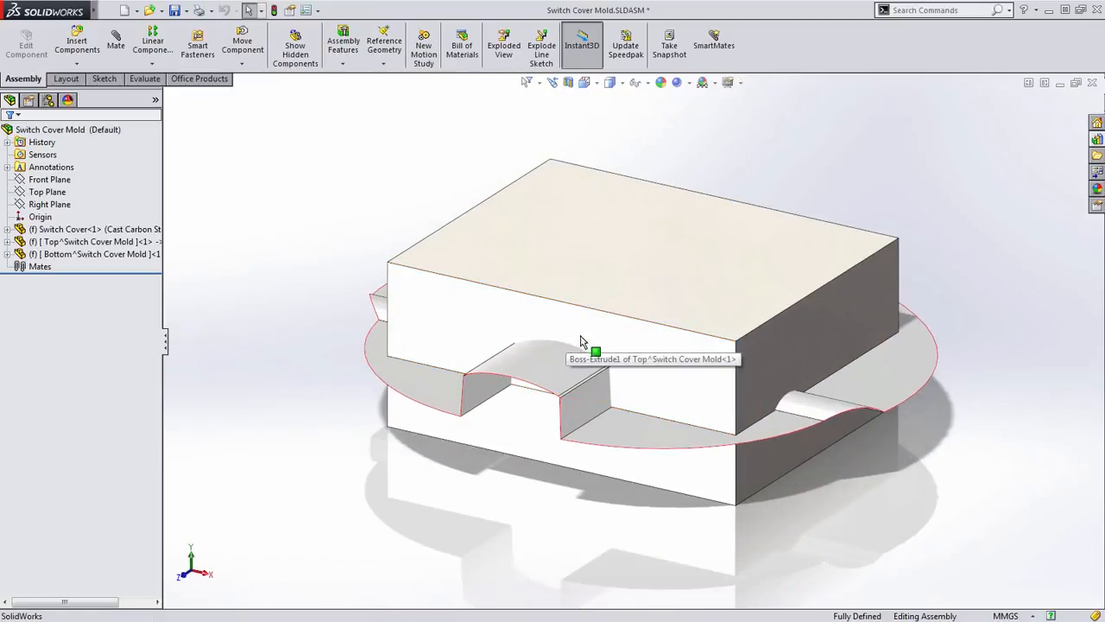
{"action": "middle_click_drag", "start_coordinate": [581, 336], "coordinate": [578, 345]}
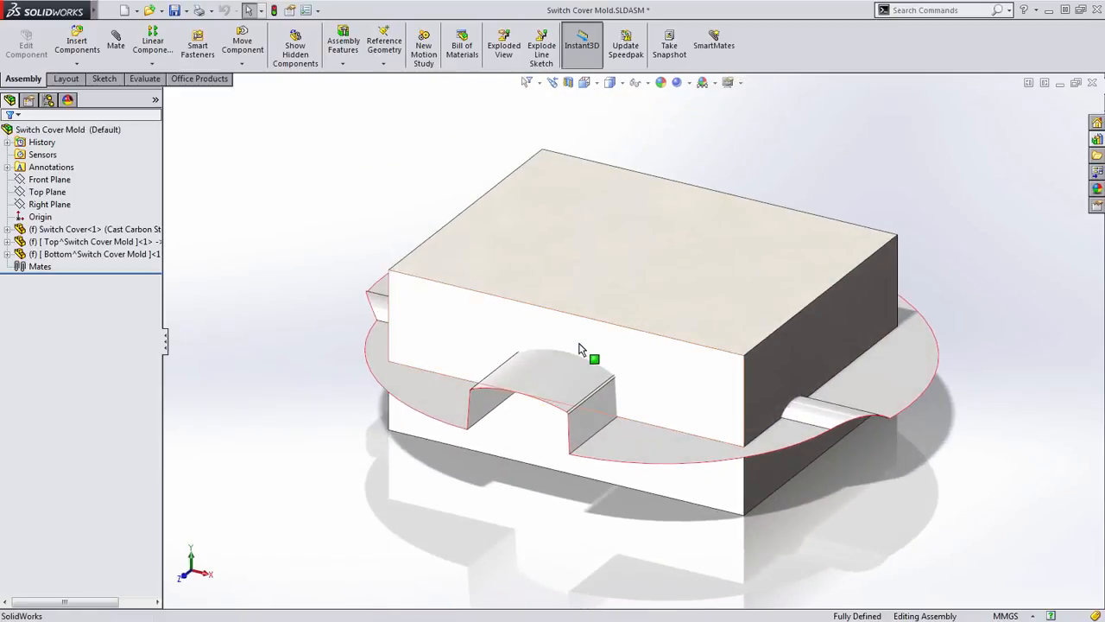
- Edit the top mold block in the context of the assembly and start an Offset Surface
{"action": "left_click", "coordinate": [599, 264]}
{"action": "left_click", "coordinate": [639, 213]}
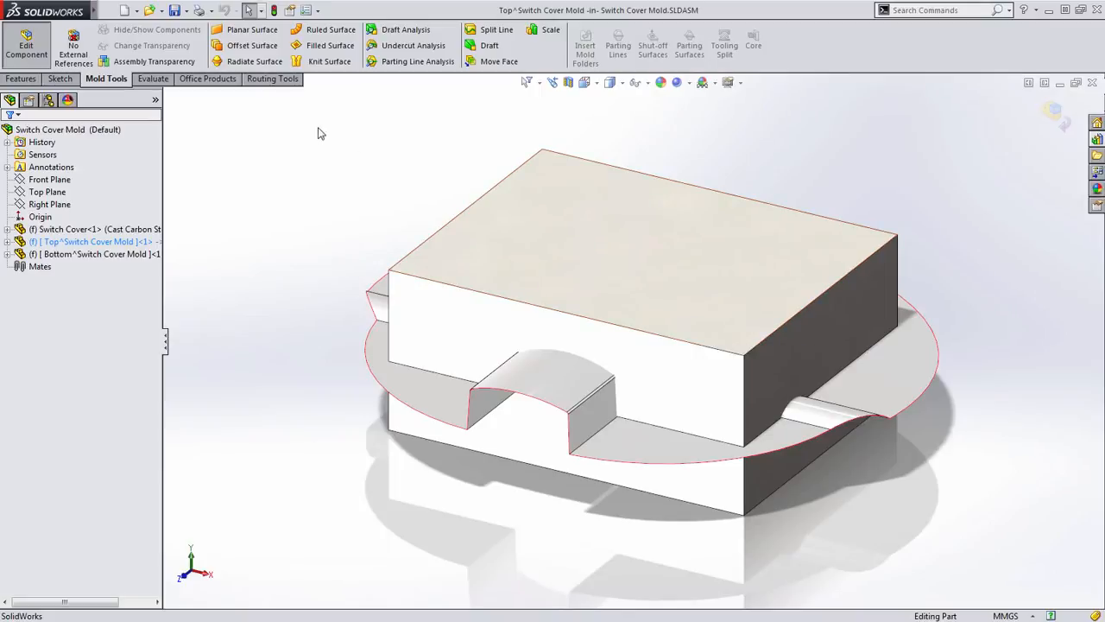
{"action": "left_click", "coordinate": [247, 50]}
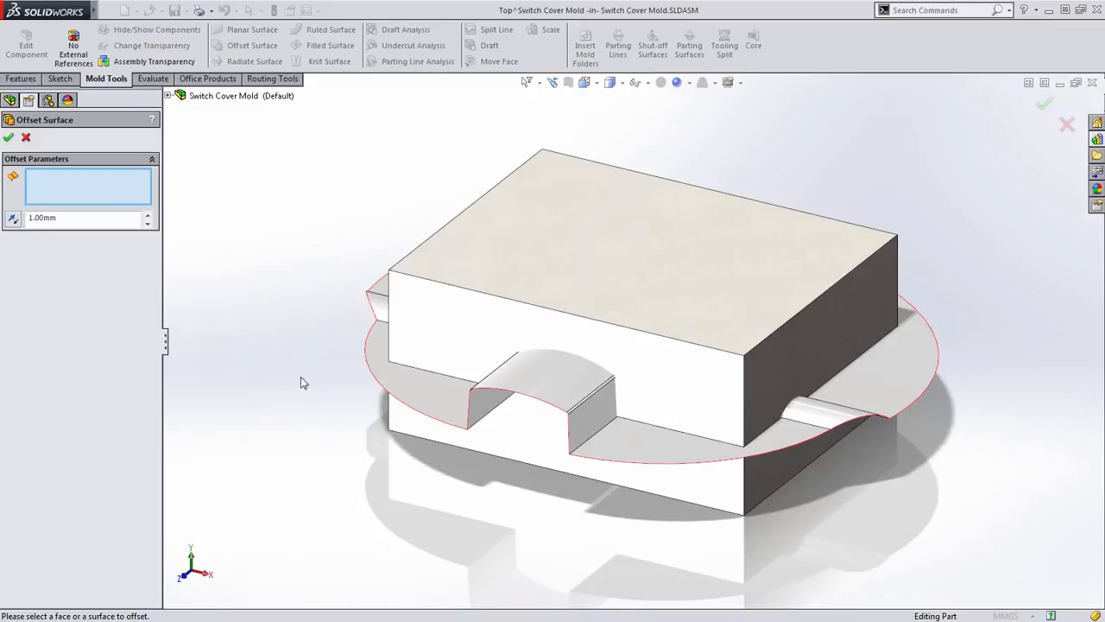
- Try picking the parting surface face by face, selecting the flat flange, the side wall and the arched face
{"action": "scroll", "coordinate": [458, 417], "scroll_direction": "down", "scroll_amount": 4}
{"action": "left_click", "coordinate": [499, 383]}
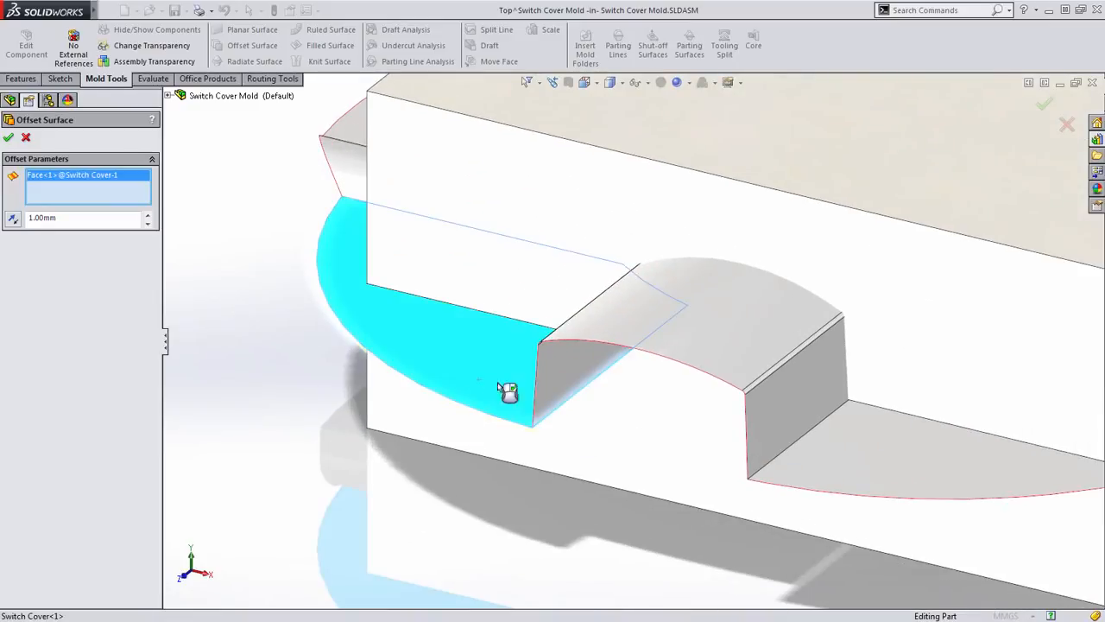
{"action": "left_click", "coordinate": [560, 371]}
{"action": "left_click", "coordinate": [589, 326]}
{"action": "scroll", "coordinate": [555, 361], "scroll_direction": "down", "scroll_amount": 4}
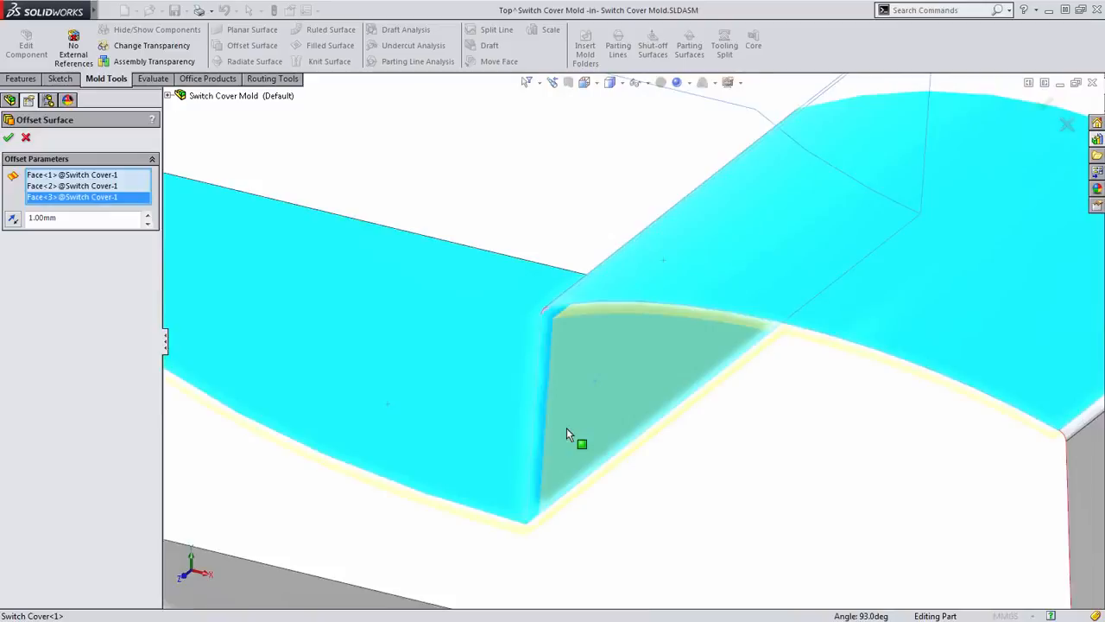
- Set the surface offset distance to 0 mm
{"action": "left_click", "coordinate": [85, 218]}
{"action": "type", "text": "0"}
{"action": "key", "text": "Return"}
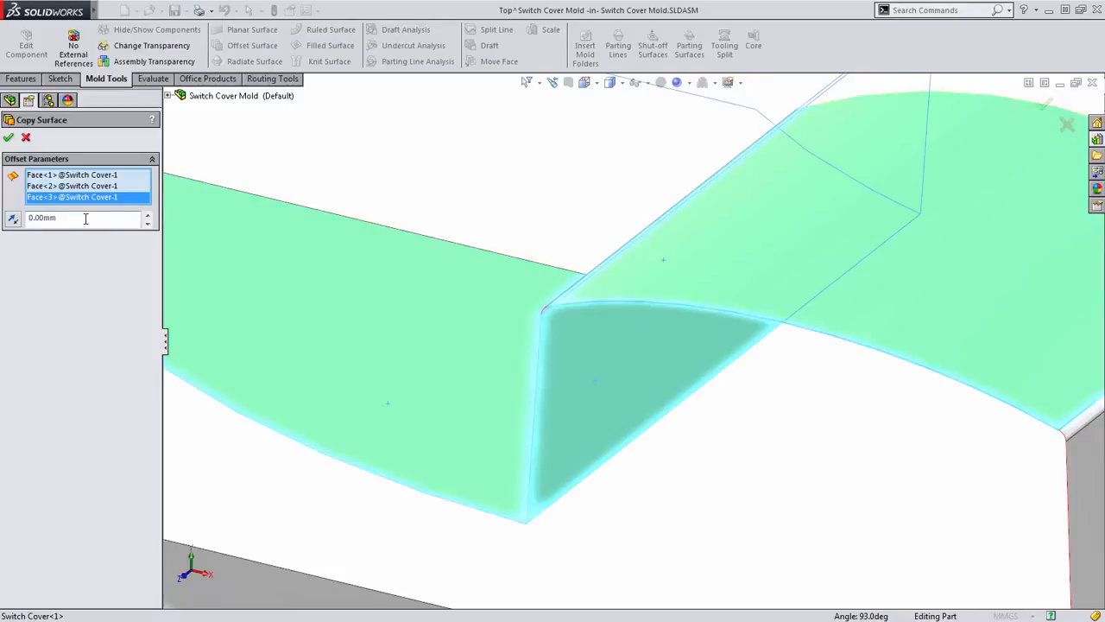
- Remove the three individually picked parting surface faces from the offset selection
{"action": "scroll", "coordinate": [518, 270], "scroll_direction": "up", "scroll_amount": 3}
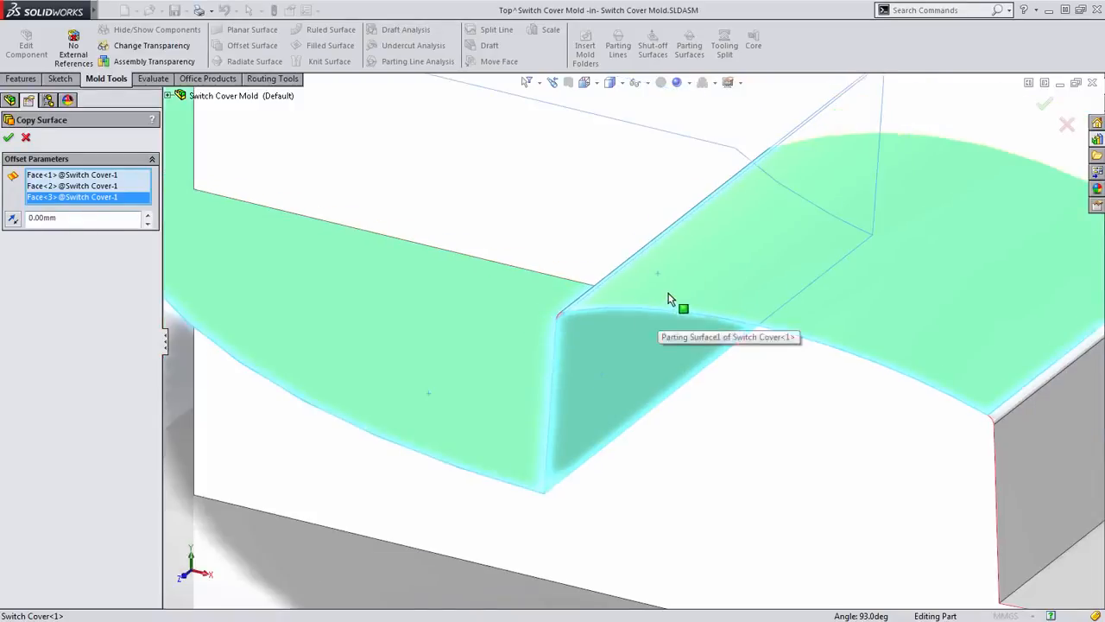
{"action": "left_click", "coordinate": [661, 320]}
{"action": "scroll", "coordinate": [604, 369], "scroll_direction": "down", "scroll_amount": 2}
{"action": "left_click", "coordinate": [603, 369]}
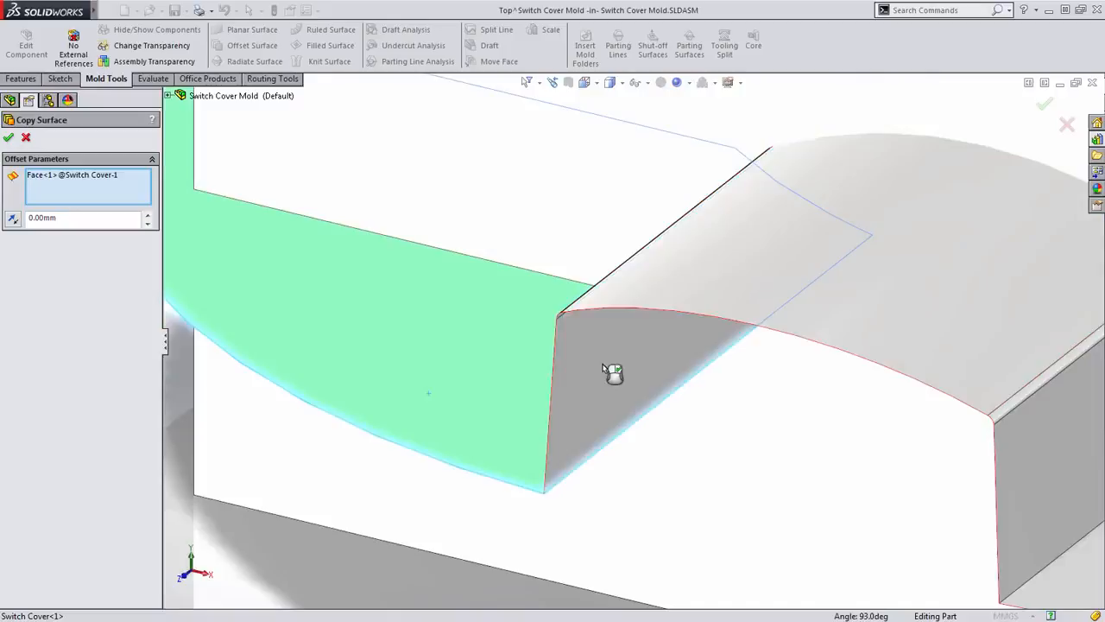
{"action": "scroll", "coordinate": [605, 371], "scroll_direction": "up", "scroll_amount": 3}
{"action": "left_click", "coordinate": [463, 341]}
{"action": "scroll", "coordinate": [469, 341], "scroll_direction": "up", "scroll_amount": 5}
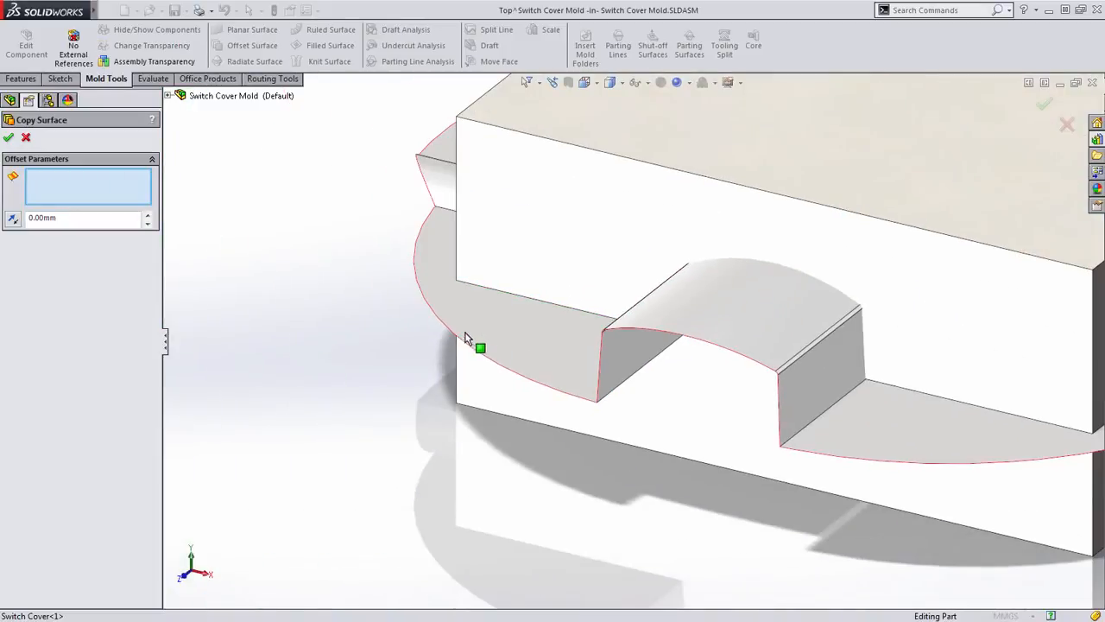
{"action": "scroll", "coordinate": [406, 376], "scroll_direction": "up", "scroll_amount": 3}
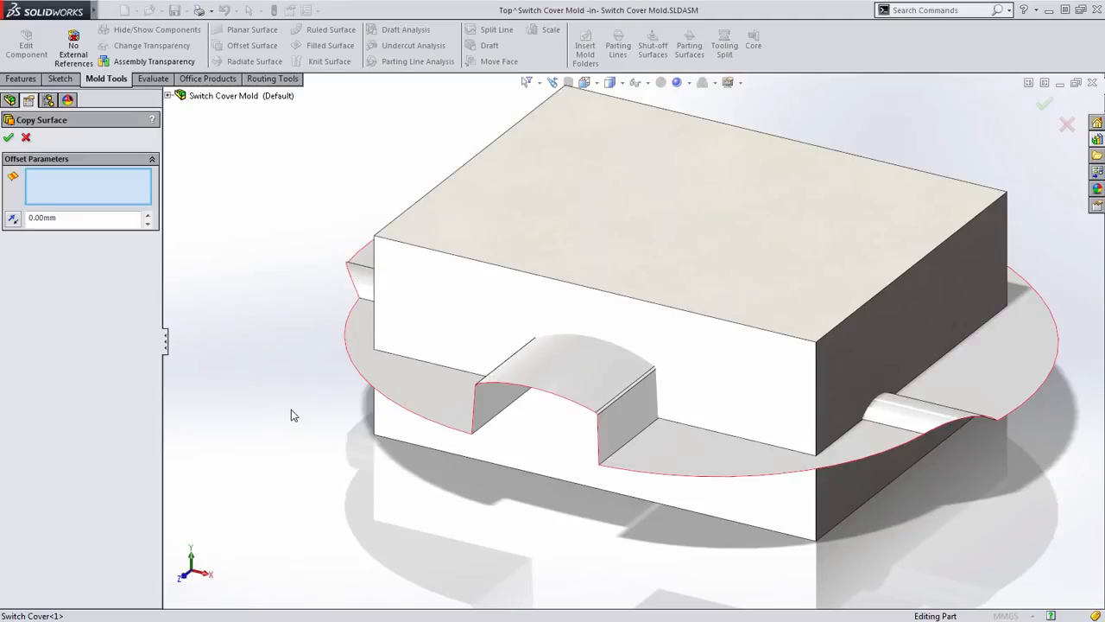
- Restrict selection to surface bodies and copy the entire parting surface body of the switch cover into the top block
{"action": "left_click", "coordinate": [528, 82]}
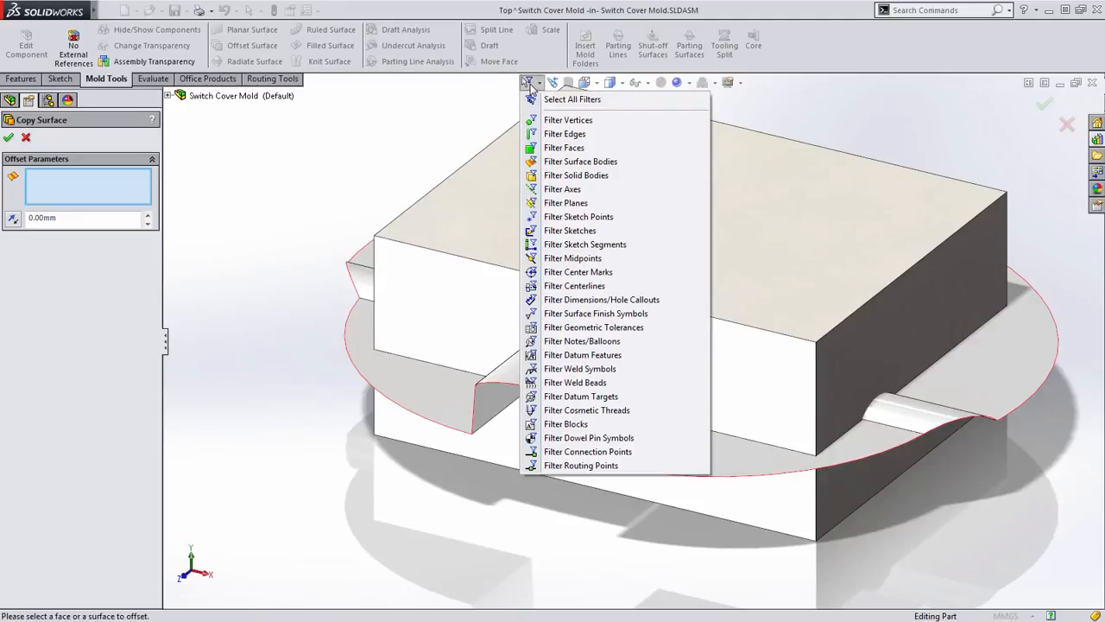
{"action": "left_click", "coordinate": [553, 161]}
{"action": "left_click", "coordinate": [399, 390]}
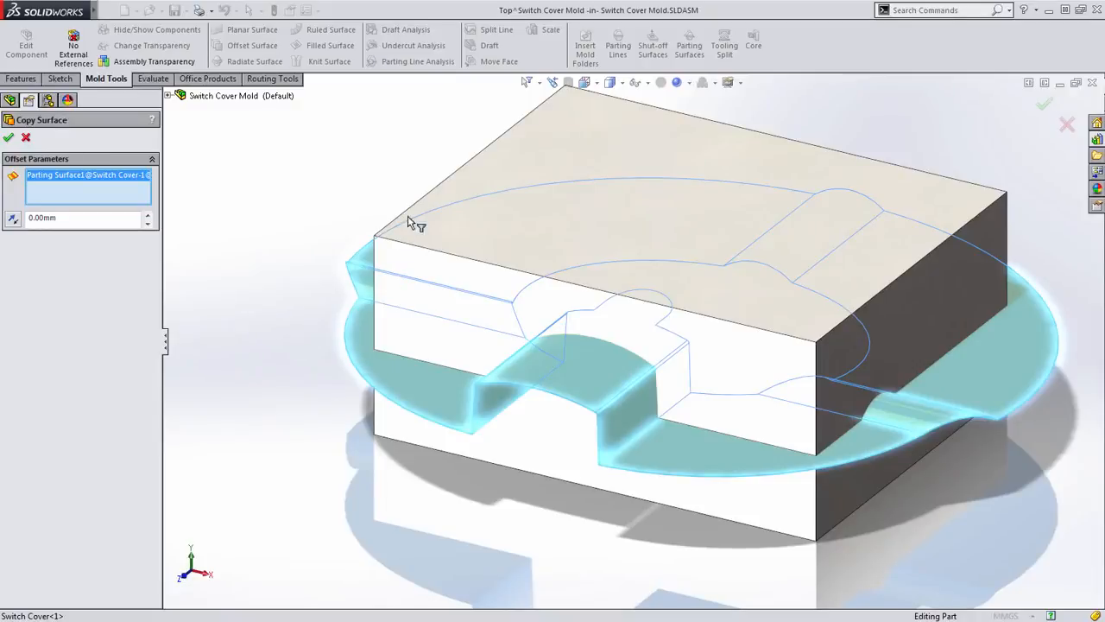
{"action": "key", "text": "Return"}
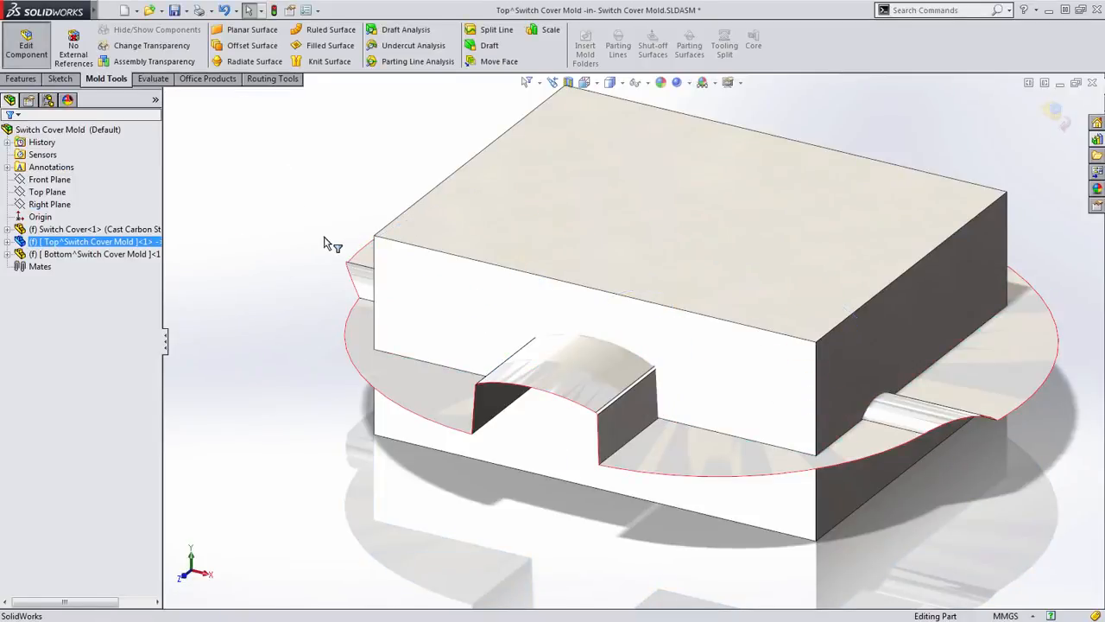
- Copy the switch cover's cavity surface body, Shut-Off Surface1[2], into the top block with a 0 mm surface offset
{"action": "left_click", "coordinate": [248, 49]}
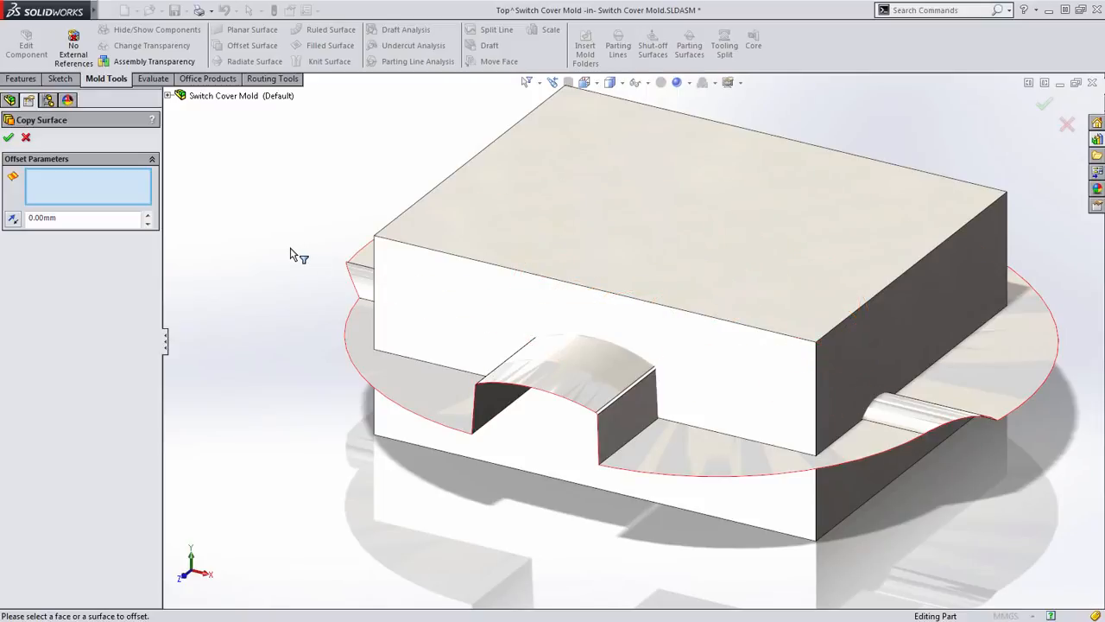
{"action": "left_click", "coordinate": [170, 96]}
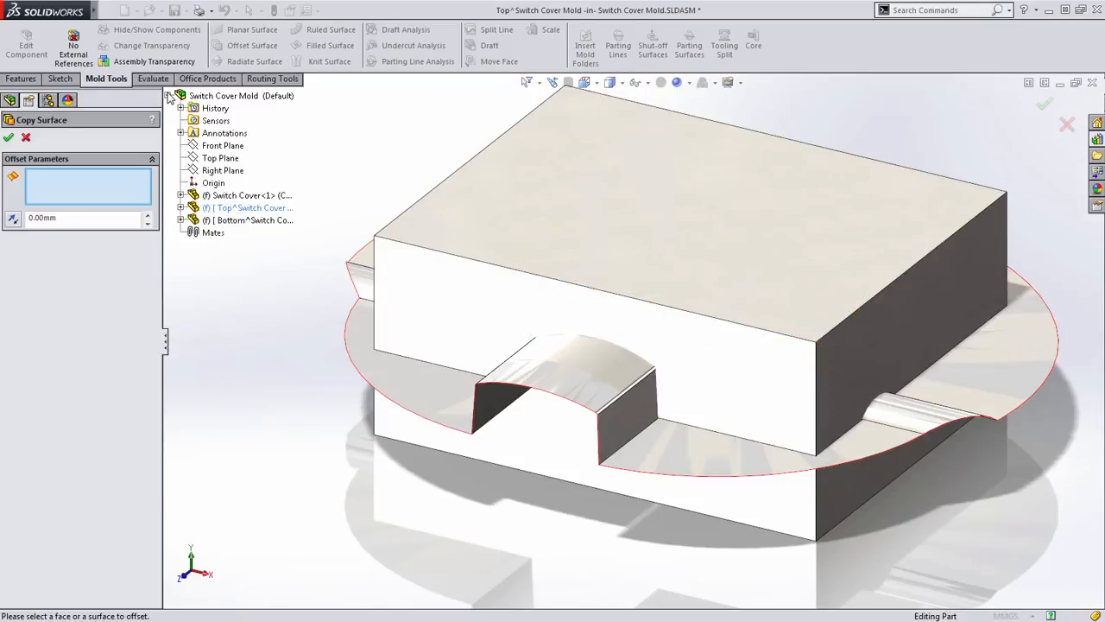
{"action": "left_click", "coordinate": [182, 196]}
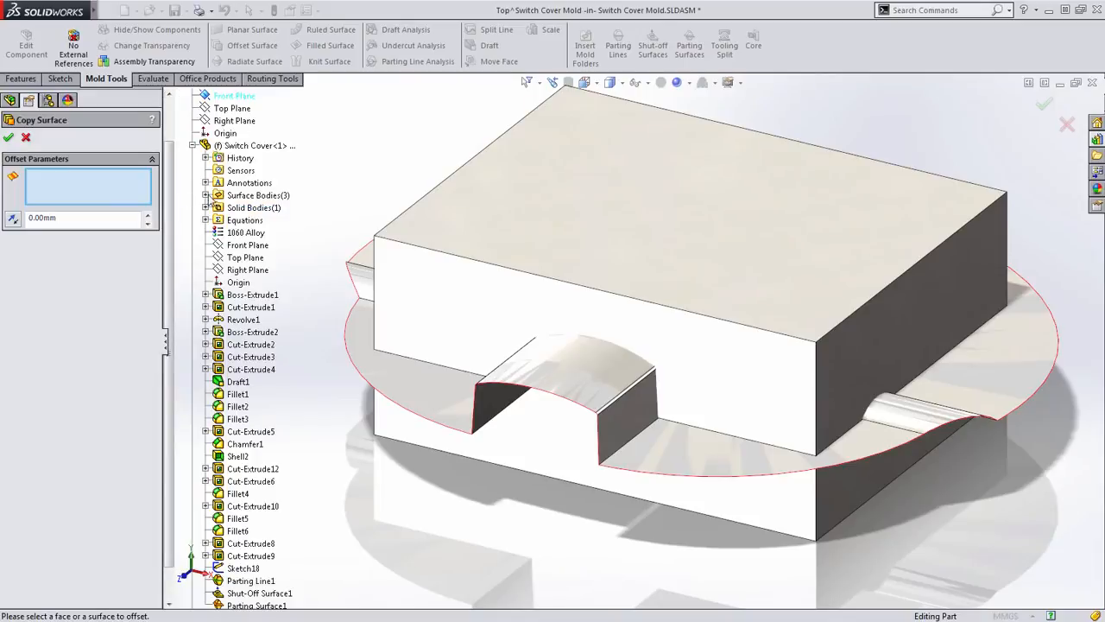
{"action": "left_click", "coordinate": [206, 196]}
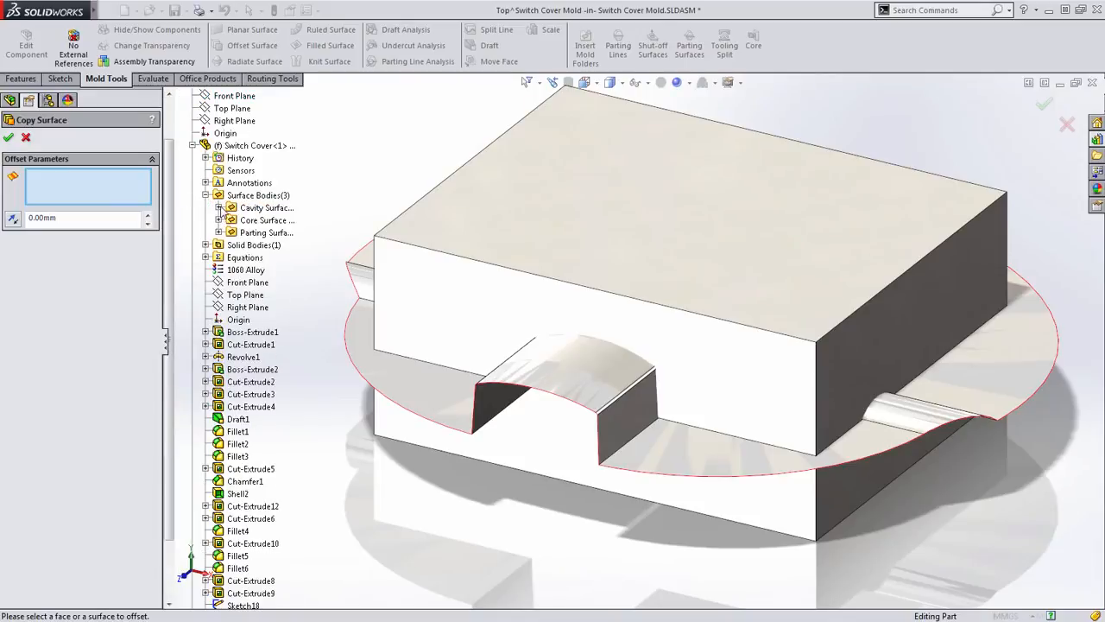
{"action": "left_click", "coordinate": [219, 208]}
{"action": "left_click", "coordinate": [263, 222]}
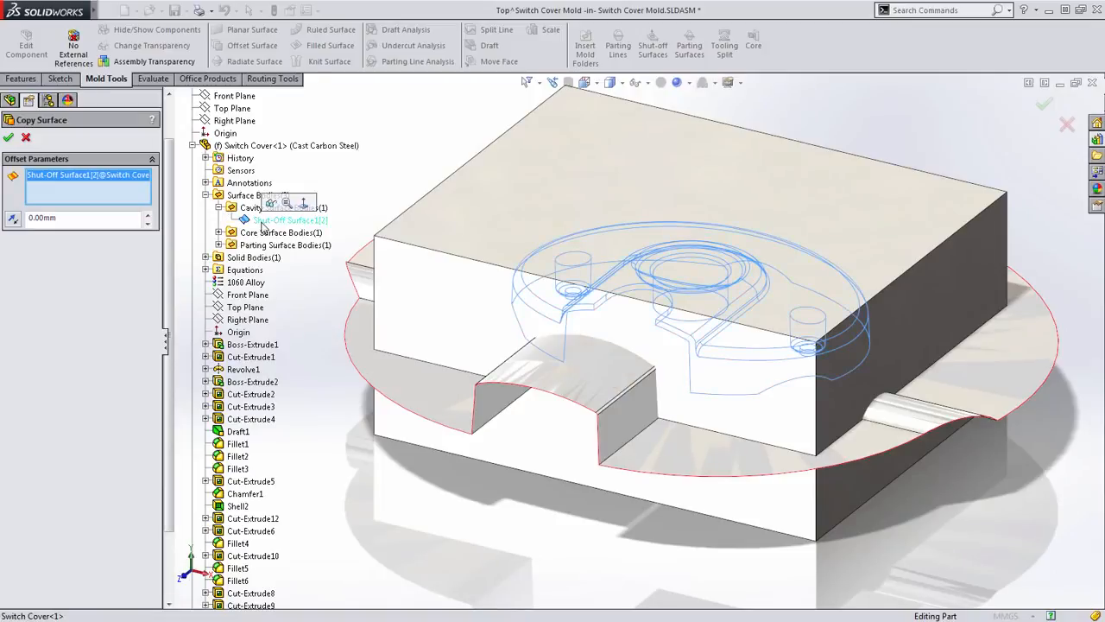
{"action": "key", "text": "Return"}
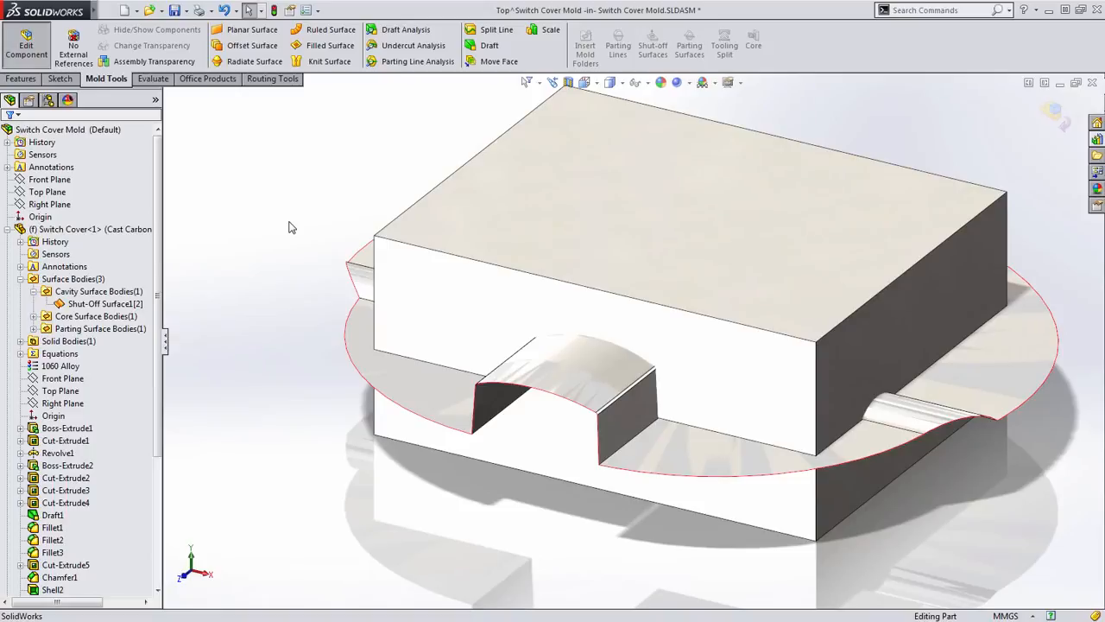
- Clear all selection filters and open the top mold block part in its own window
{"action": "left_click", "coordinate": [528, 82]}
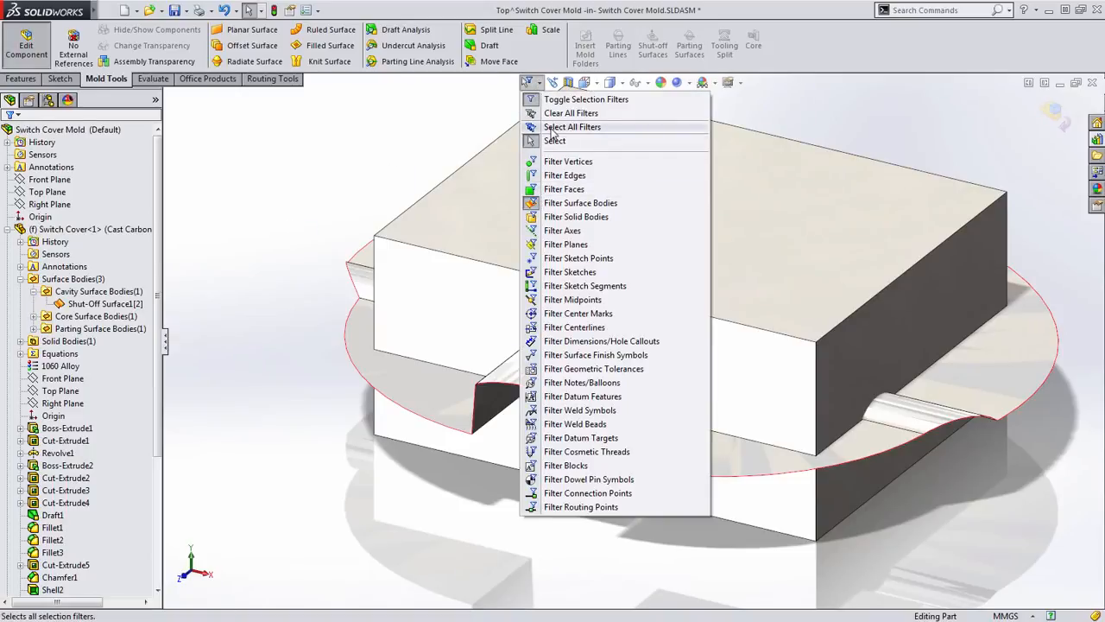
{"action": "left_click", "coordinate": [557, 113]}
{"action": "left_click", "coordinate": [565, 251]}
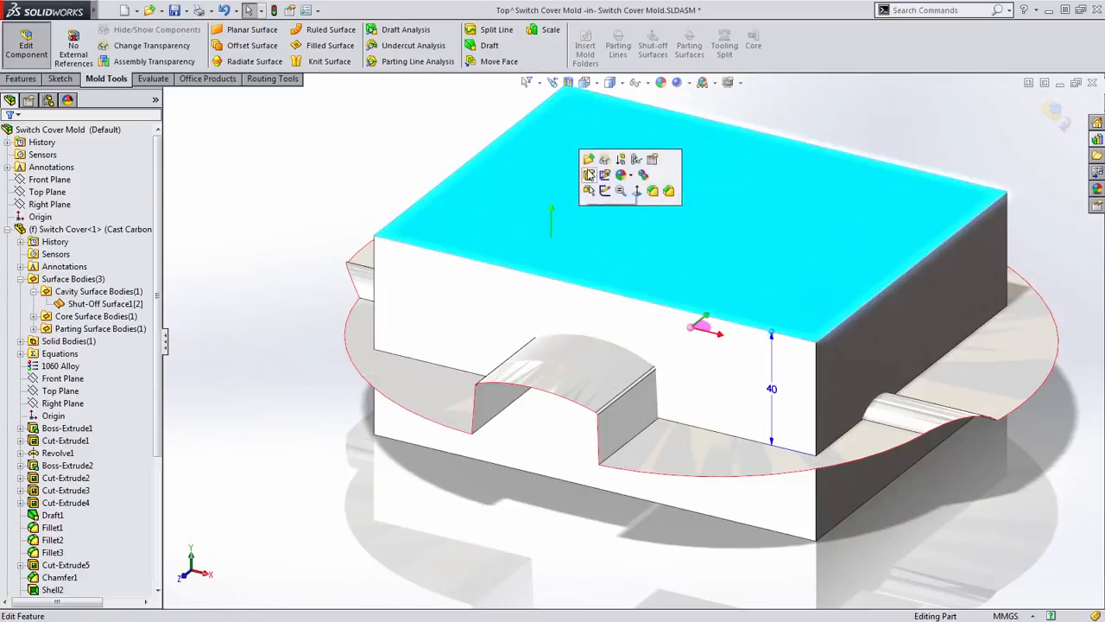
{"action": "left_click", "coordinate": [590, 159]}
{"action": "middle_click_drag", "start_coordinate": [518, 446], "coordinate": [472, 543]}
{"action": "scroll", "coordinate": [472, 543], "scroll_direction": "up", "scroll_amount": 2}
{"action": "scroll", "coordinate": [505, 270], "scroll_direction": "down", "scroll_amount": 1}
{"action": "middle_click_drag", "start_coordinate": [419, 340], "coordinate": [415, 320]}
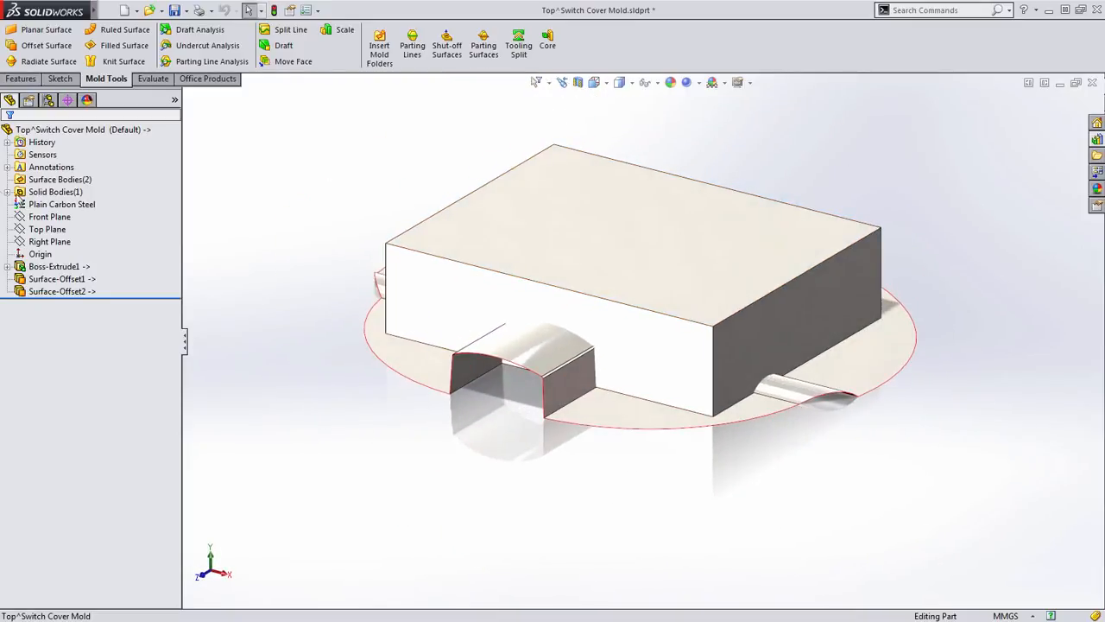
- Knit the top block's two offset surfaces, Surface-Offset1 and Surface-Offset2, into a single surface body
{"action": "left_click", "coordinate": [60, 278]}
{"action": "left_click", "coordinate": [62, 291], "text": "ctrl"}
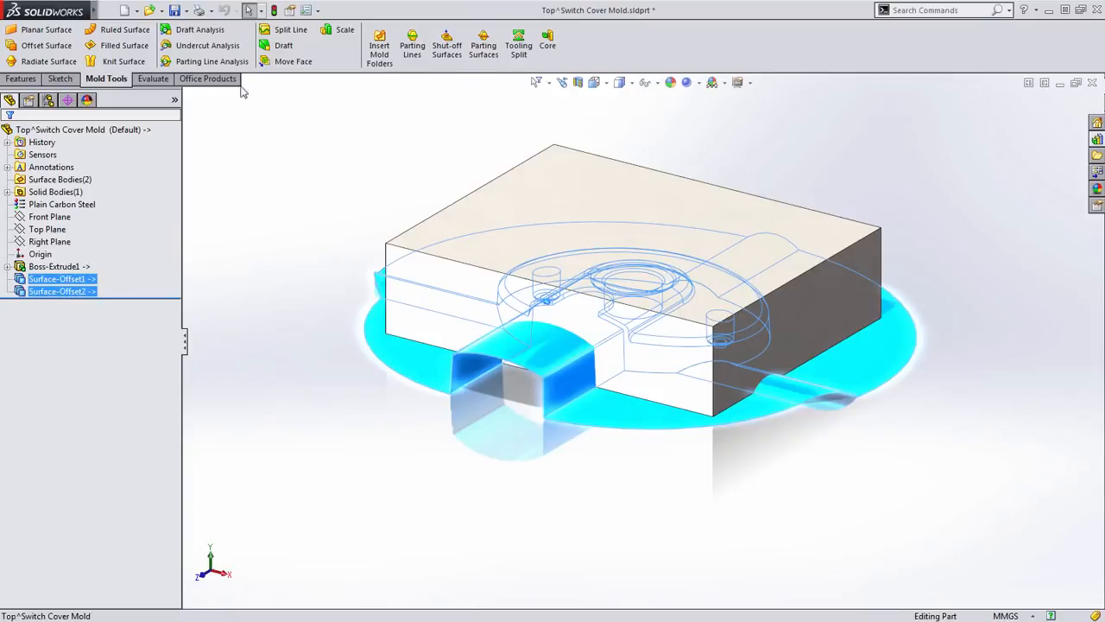
{"action": "left_click", "coordinate": [123, 61]}
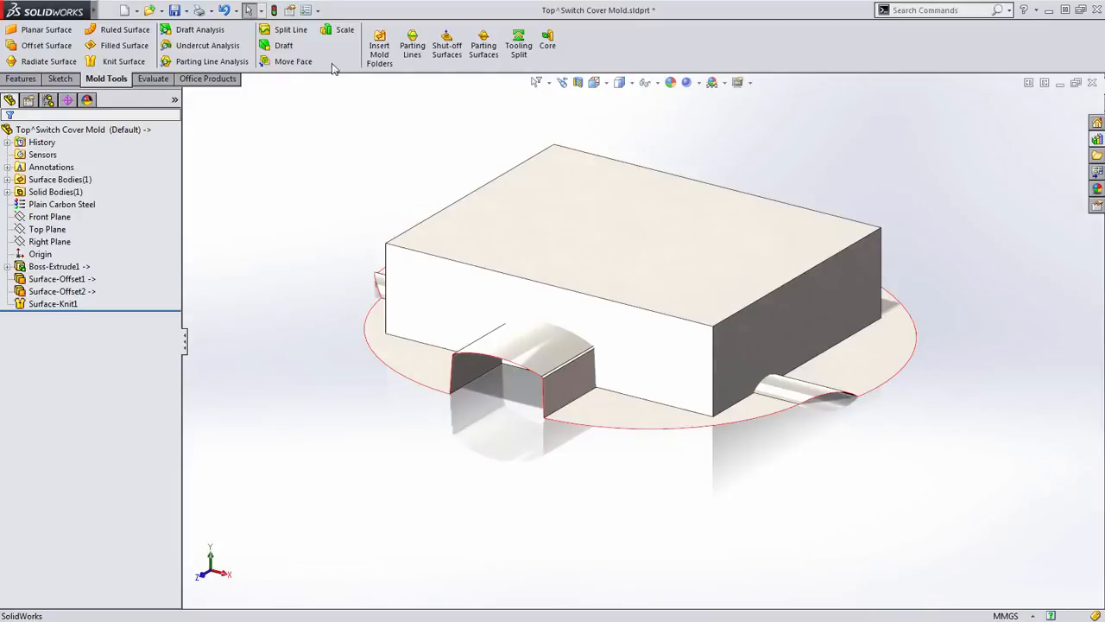
- Find the Cut With Surface command by searching for "Cut" and add it to the Mold Tools commands beside Move Face
{"action": "left_click", "coordinate": [908, 11]}
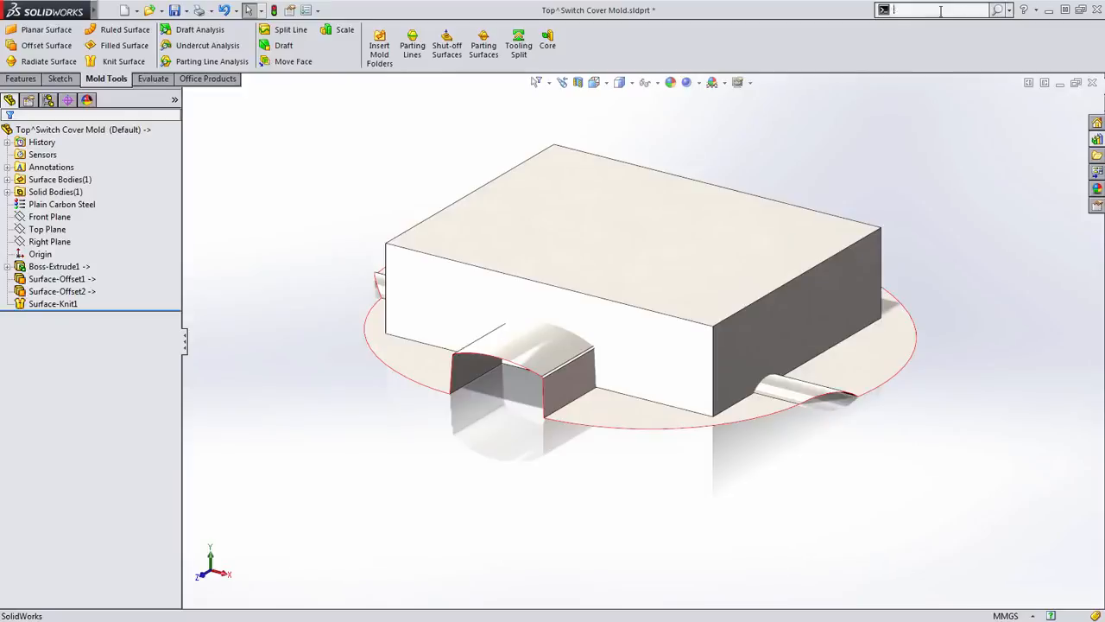
{"action": "type", "text": "Cut"}
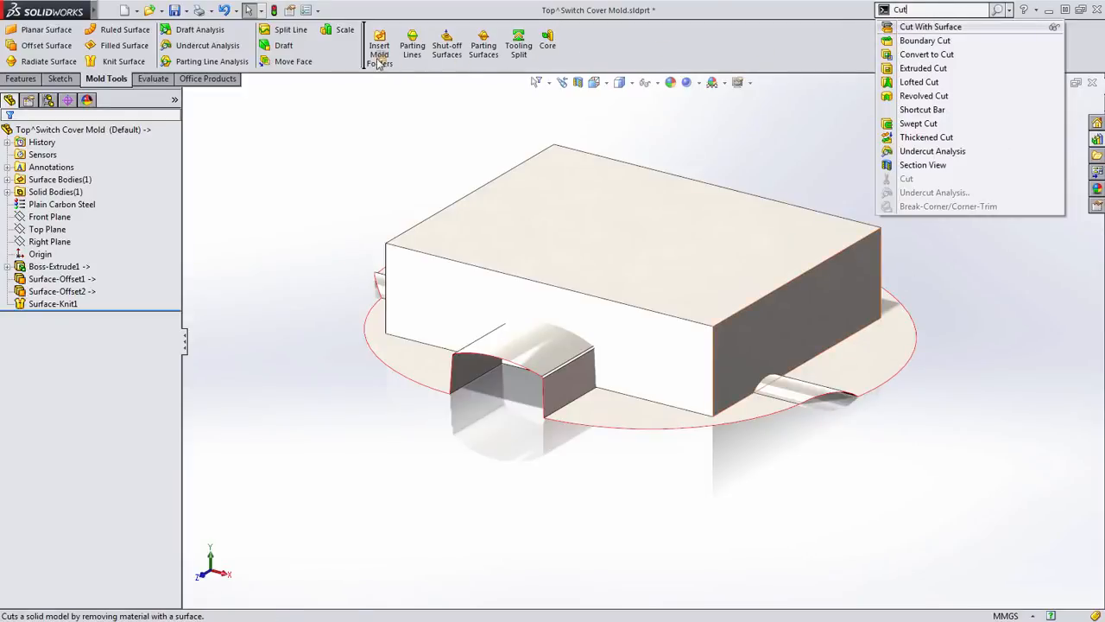
{"action": "left_click_drag", "start_coordinate": [378, 65], "coordinate": [359, 51]}
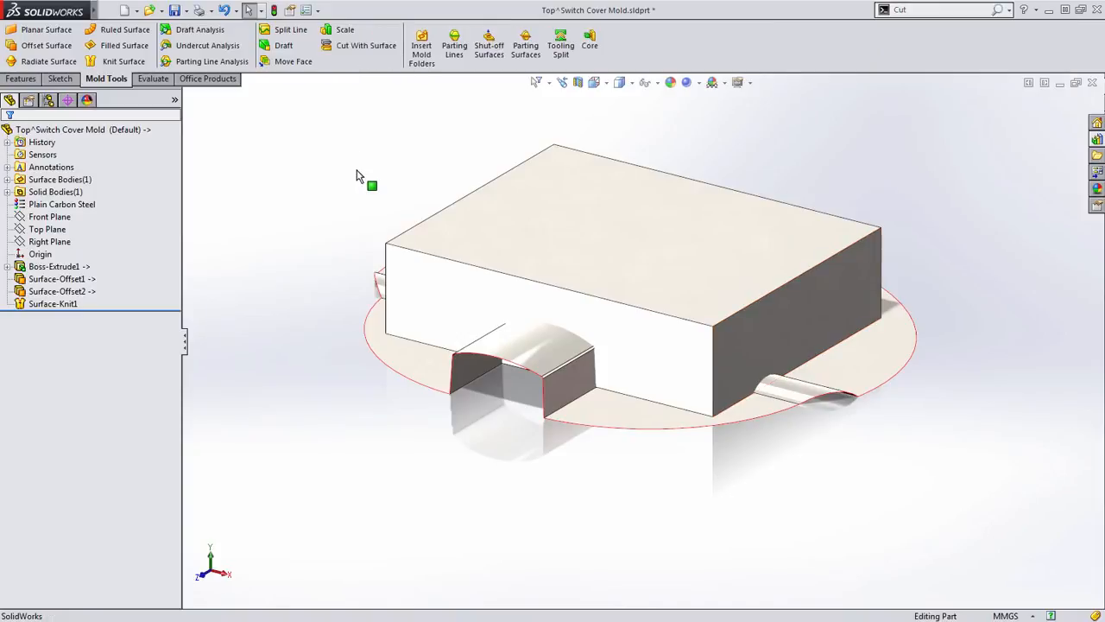
- Cut the top block with the knitted surface, flipping the cut direction to remove the material below it
{"action": "left_click", "coordinate": [334, 50]}
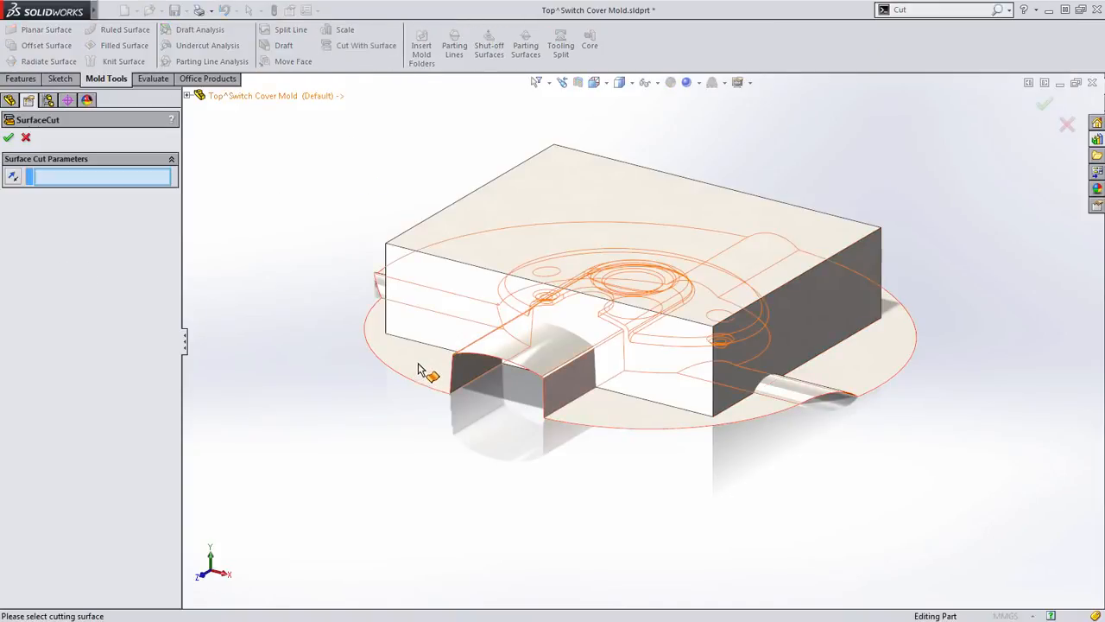
{"action": "left_click", "coordinate": [418, 369]}
{"action": "scroll", "coordinate": [507, 399], "scroll_direction": "down", "scroll_amount": 2}
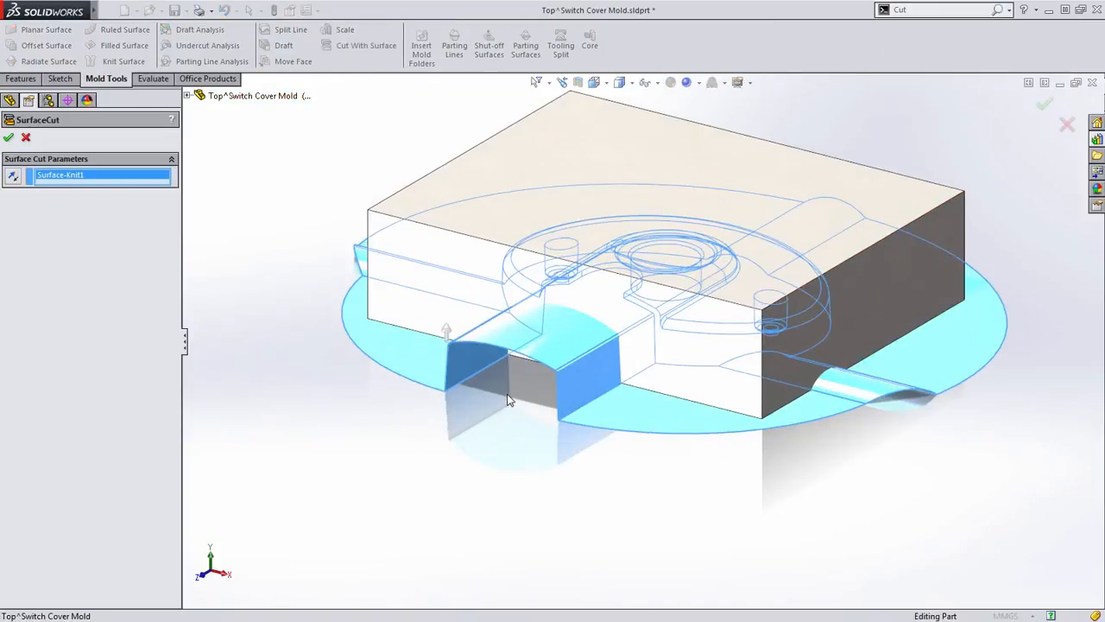
{"action": "middle_click_drag", "start_coordinate": [468, 414], "coordinate": [562, 389]}
{"action": "scroll", "coordinate": [511, 323], "scroll_direction": "down", "scroll_amount": 3}
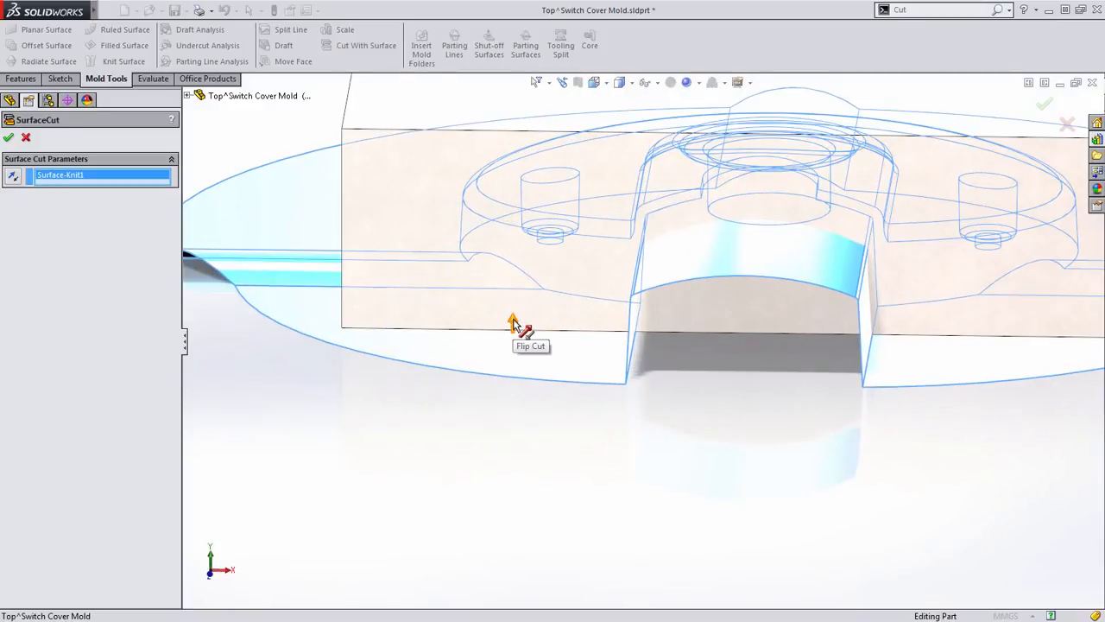
{"action": "left_click", "coordinate": [513, 322]}
{"action": "key", "text": "Return"}
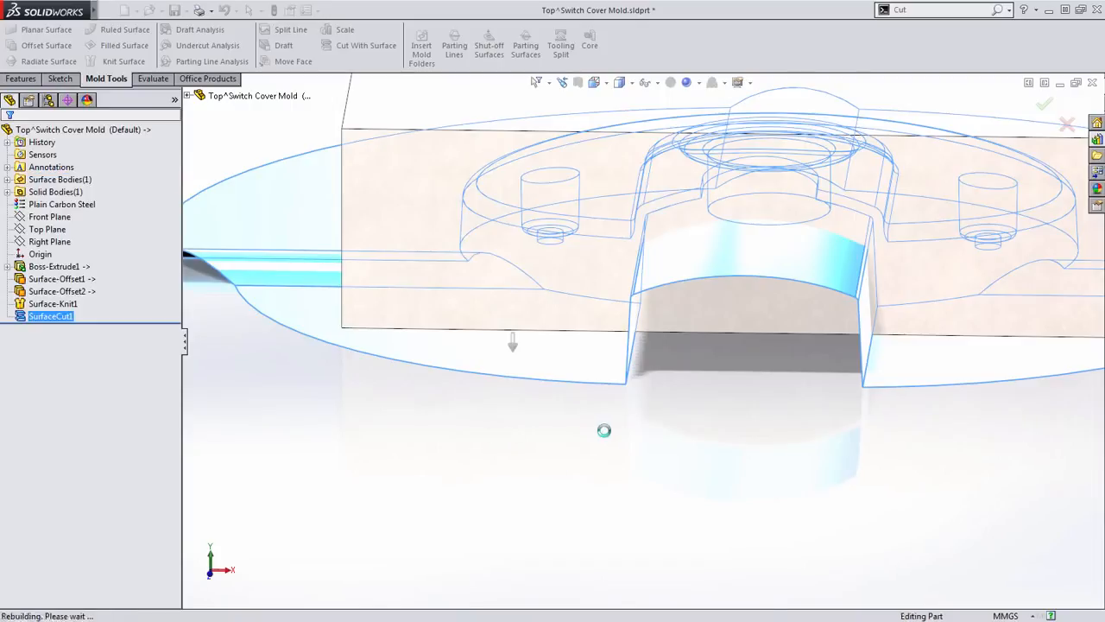
- Delete the knitted surface body from the top block, keeping only the solid body
{"action": "scroll", "coordinate": [618, 433], "scroll_direction": "up", "scroll_amount": 5}
{"action": "middle_click_drag", "start_coordinate": [639, 443], "coordinate": [521, 409]}
{"action": "left_click", "coordinate": [481, 354]}
{"action": "right_click", "coordinate": [480, 354]}
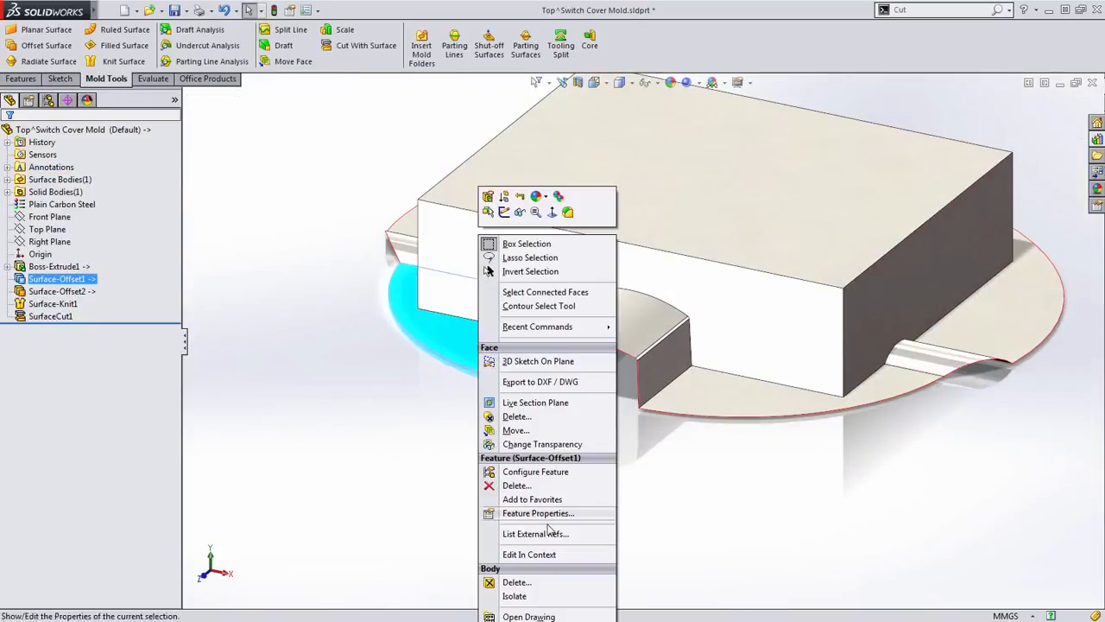
{"action": "left_click", "coordinate": [531, 590]}
{"action": "key", "text": "Return"}
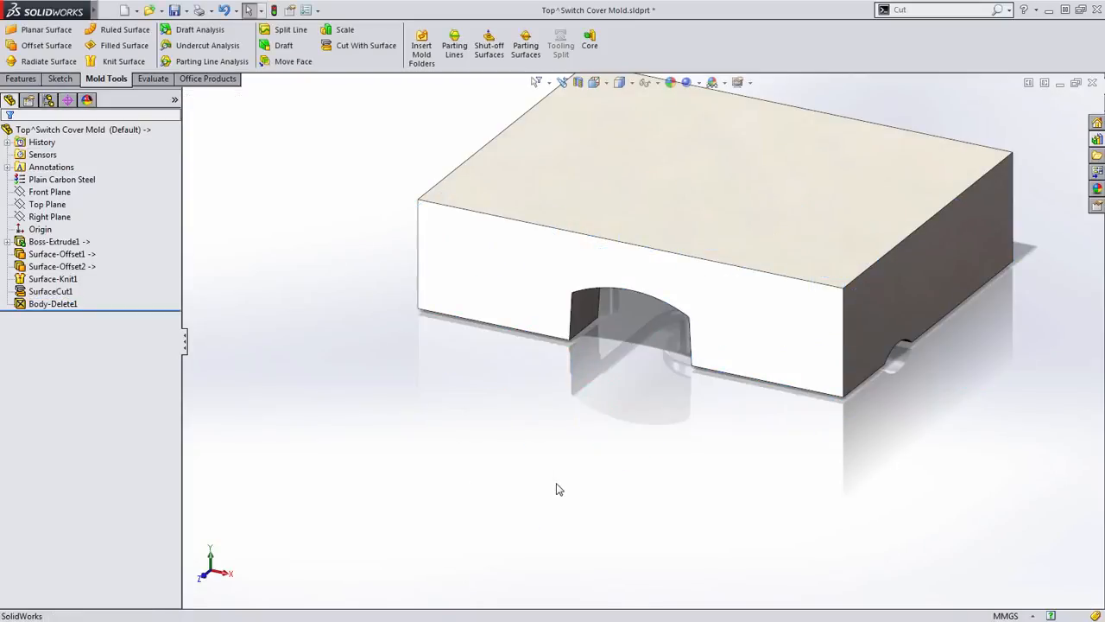
- Inspect the cut top block, then close its part window and save the changes
{"action": "middle_click_drag", "start_coordinate": [559, 488], "coordinate": [661, 254]}
{"action": "key", "text": "ctrl+w"}
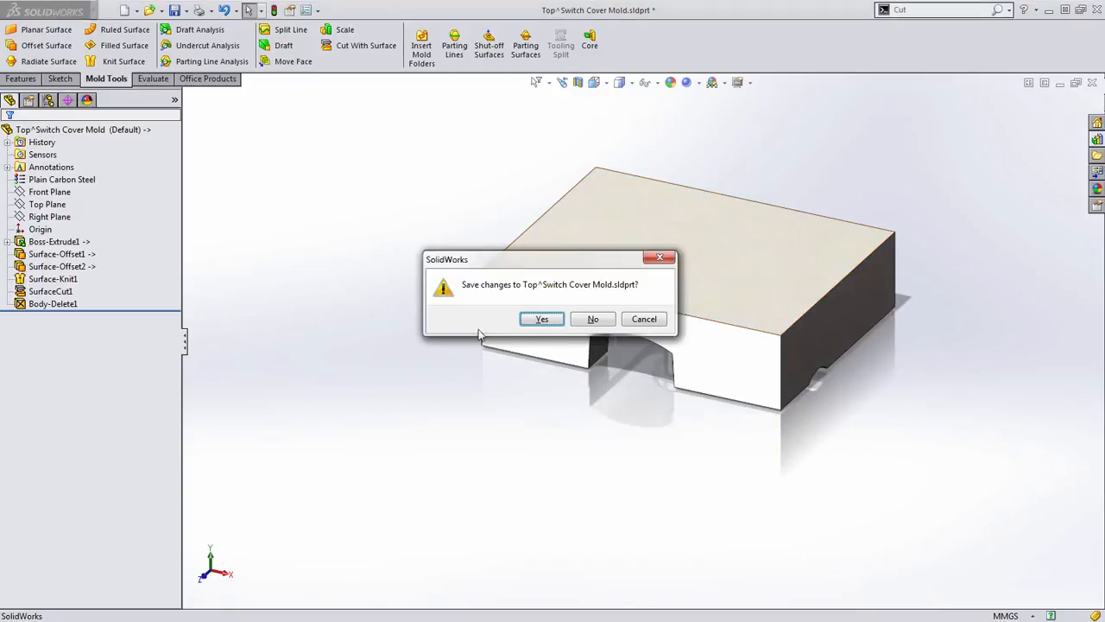
{"action": "left_click", "coordinate": [533, 318]}
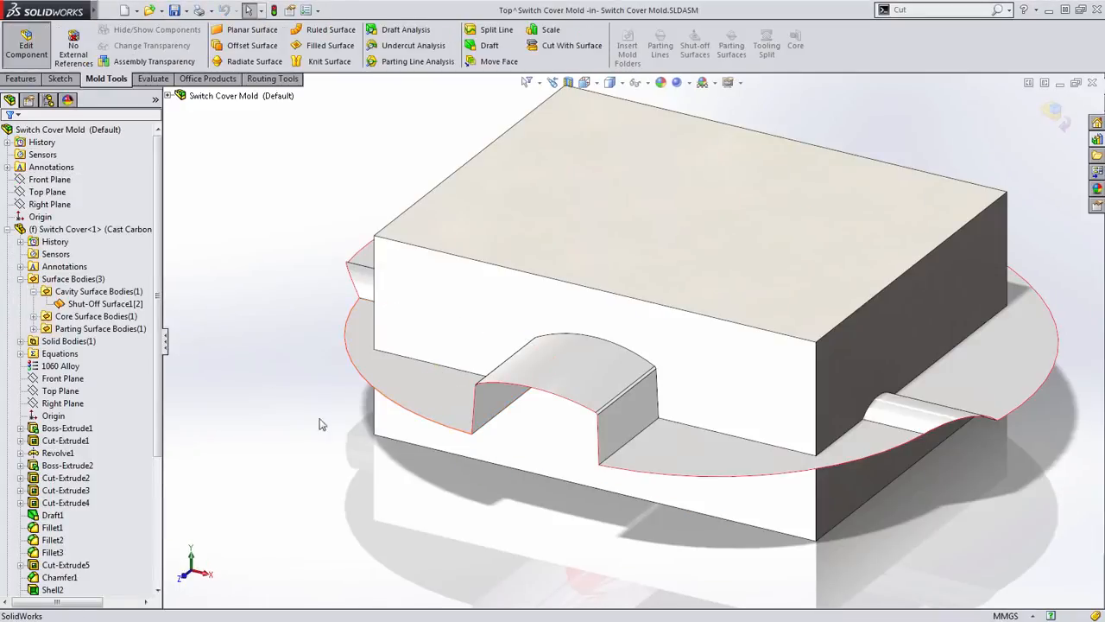
- Edit the bottom block within the assembly and copy the switch cover's core surface body, Shut-Off Surface1[1], into it with a 0 mm offset
{"action": "left_click", "coordinate": [7, 228]}
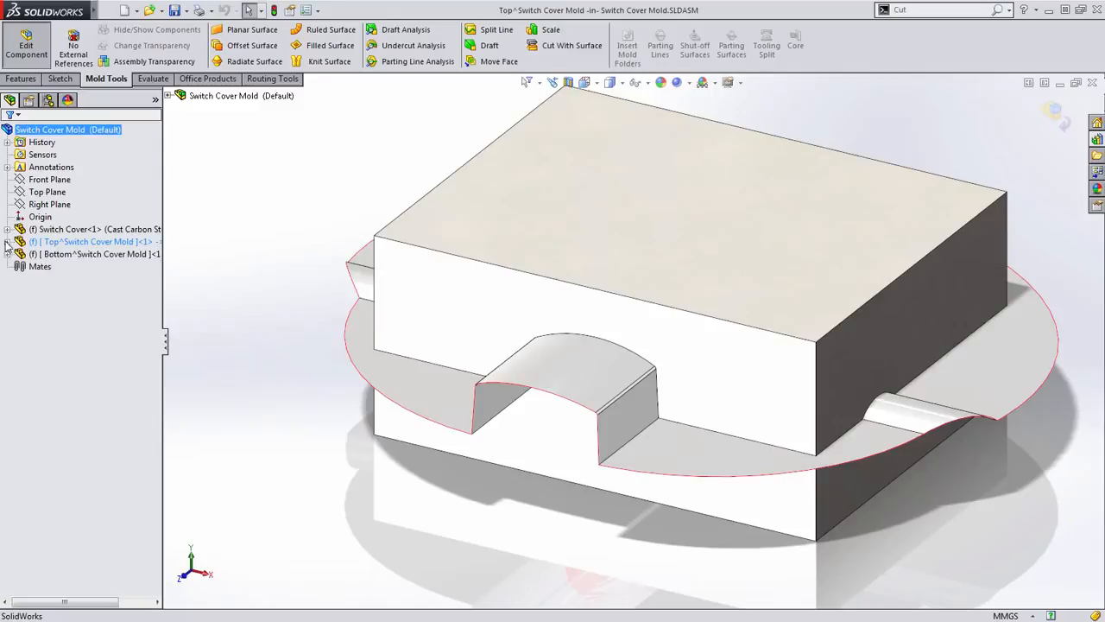
{"action": "left_click", "coordinate": [80, 255]}
{"action": "left_click", "coordinate": [104, 216]}
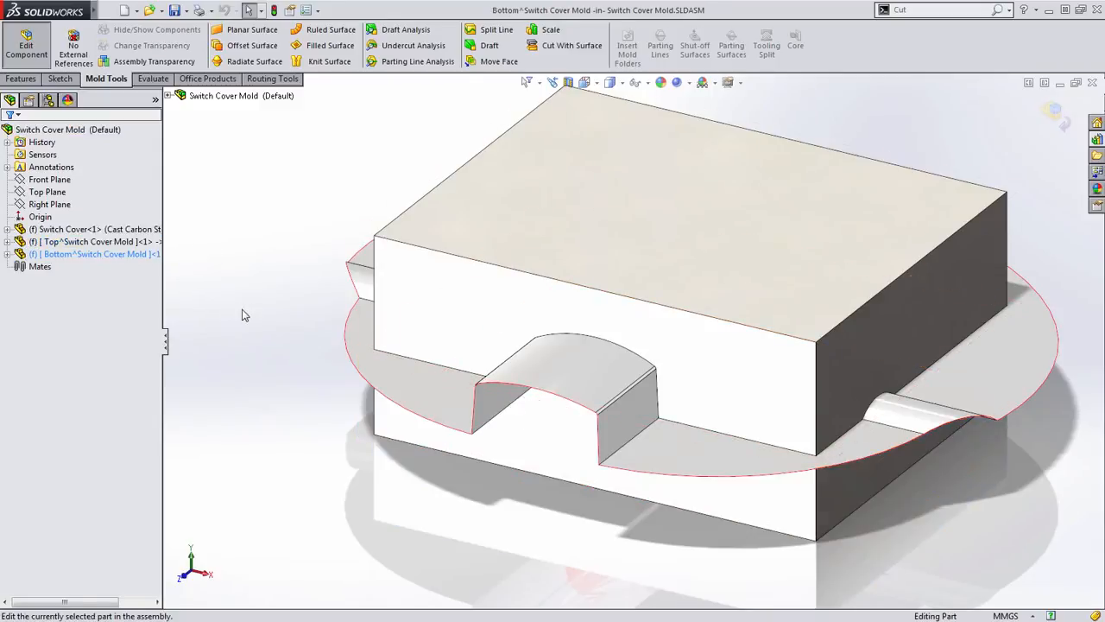
{"action": "left_click", "coordinate": [252, 45]}
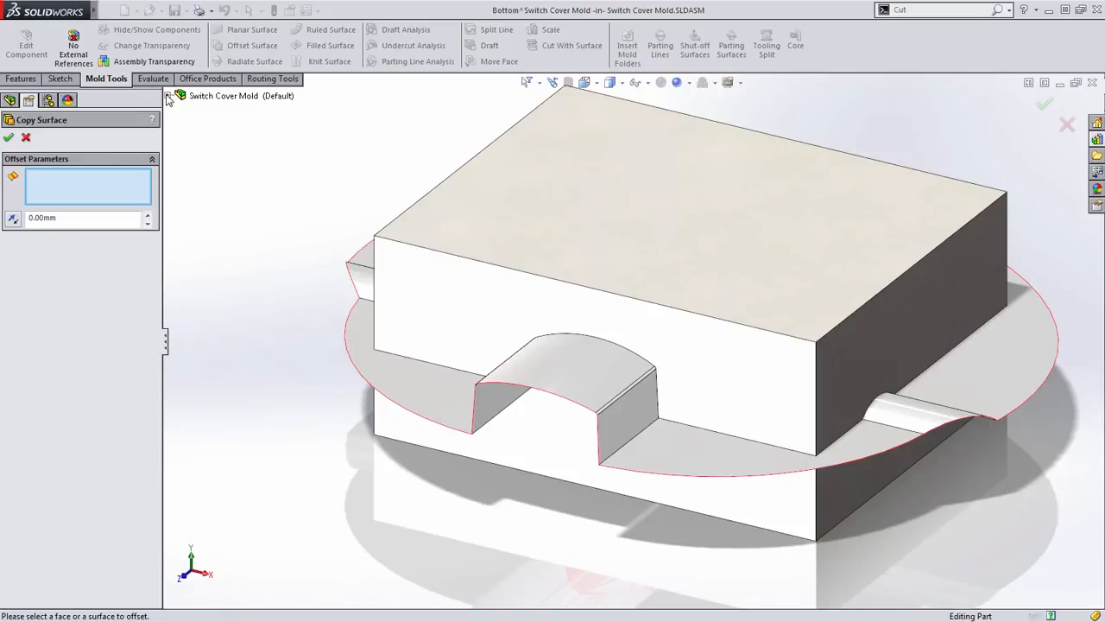
{"action": "left_click", "coordinate": [168, 96]}
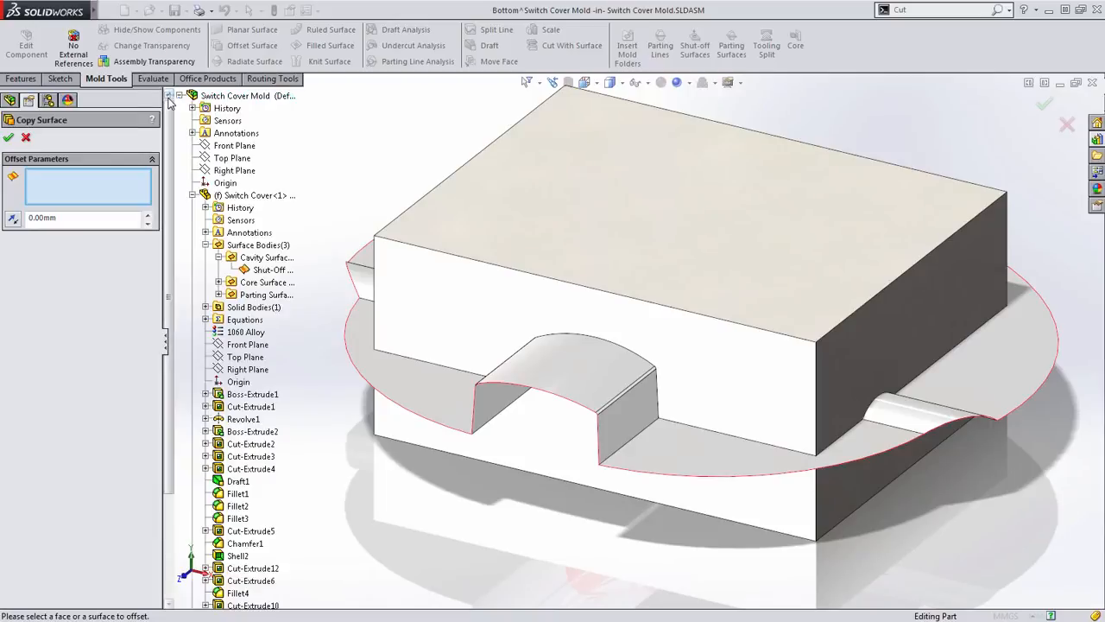
{"action": "left_click", "coordinate": [218, 258]}
{"action": "left_click", "coordinate": [218, 269]}
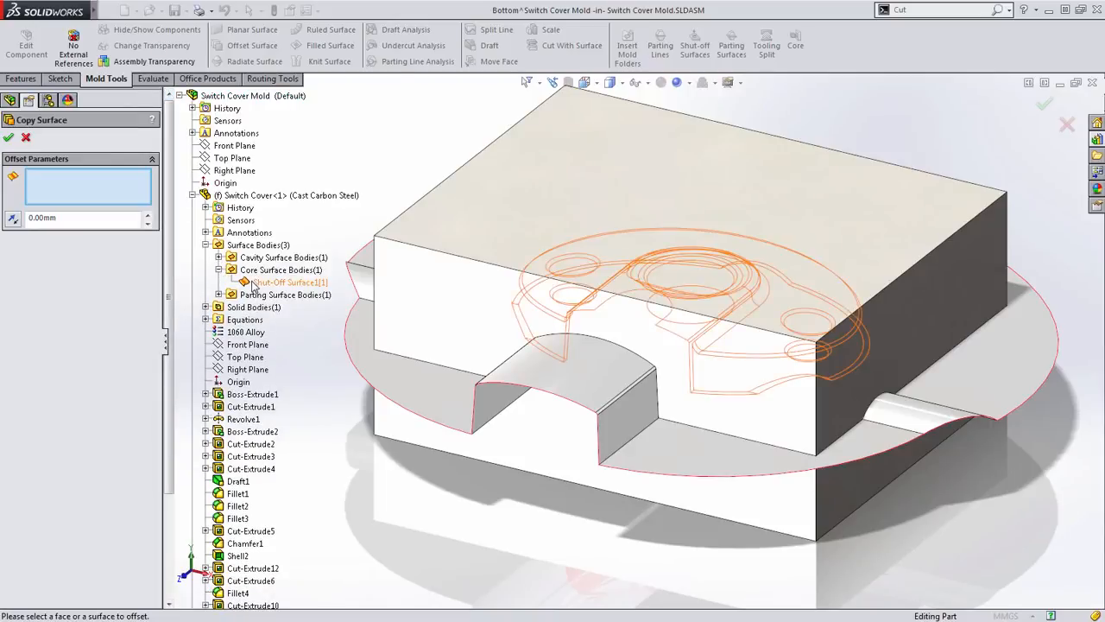
{"action": "left_click", "coordinate": [253, 283]}
{"action": "left_click", "coordinate": [8, 137]}
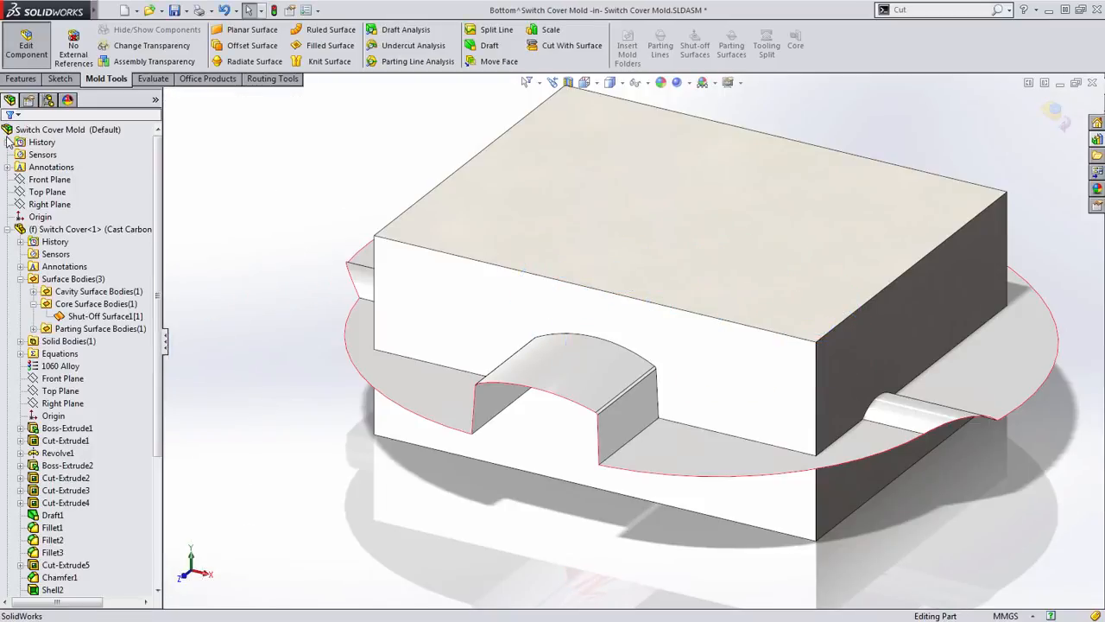
- Copy the switch cover's parting surface body, Parting Surface1, into the bottom block with a 0 mm surface offset
{"action": "left_click", "coordinate": [33, 329]}
{"action": "left_click", "coordinate": [84, 341]}
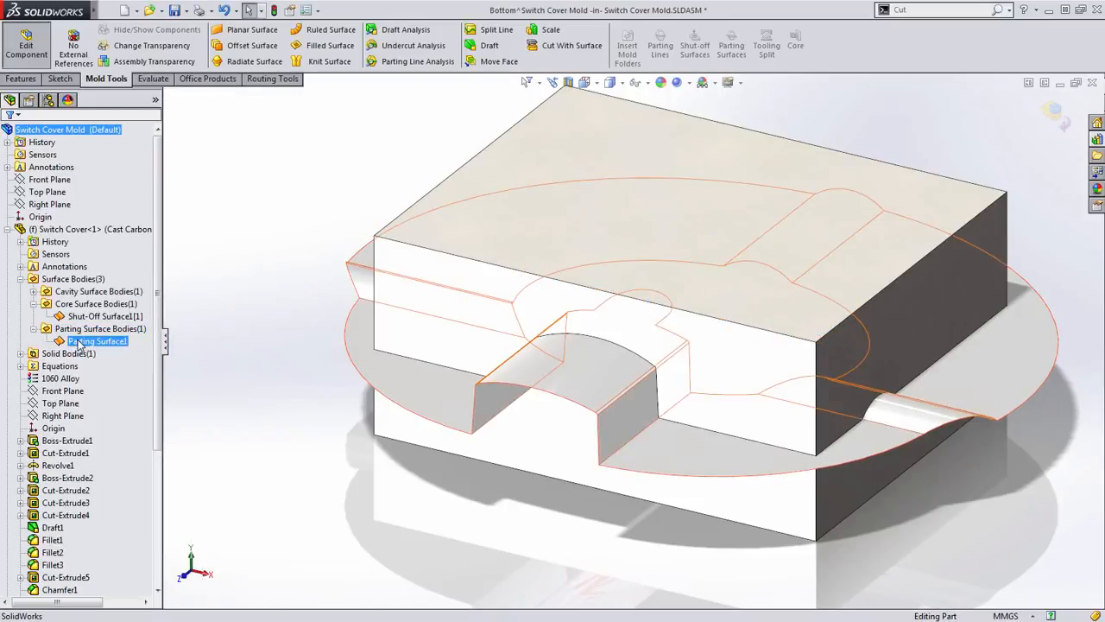
{"action": "left_click", "coordinate": [253, 45]}
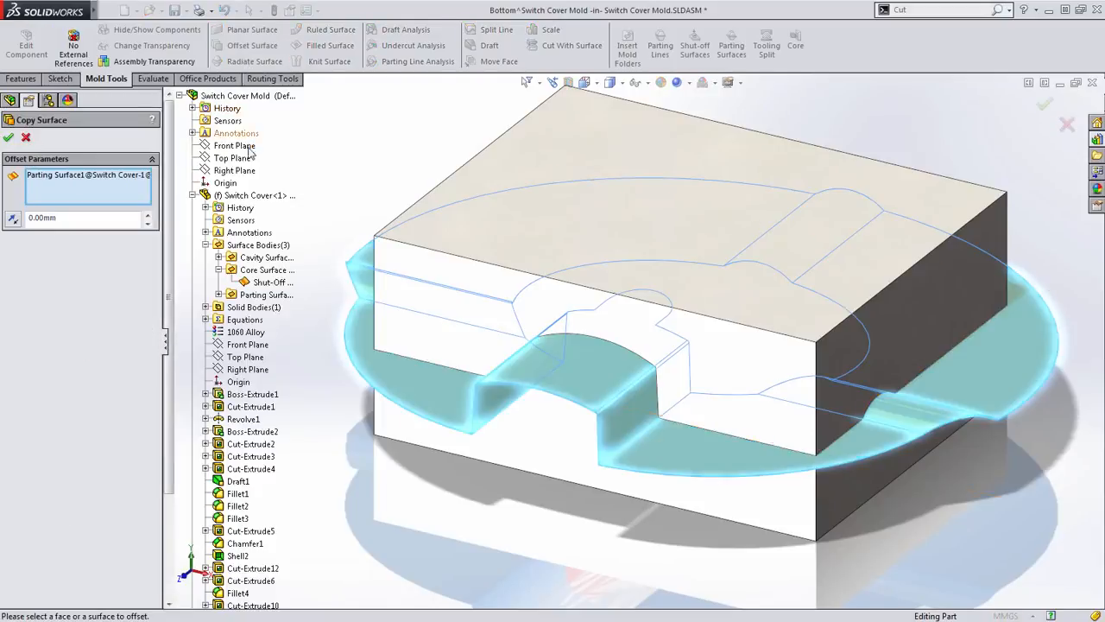
{"action": "right_click", "coordinate": [371, 131]}
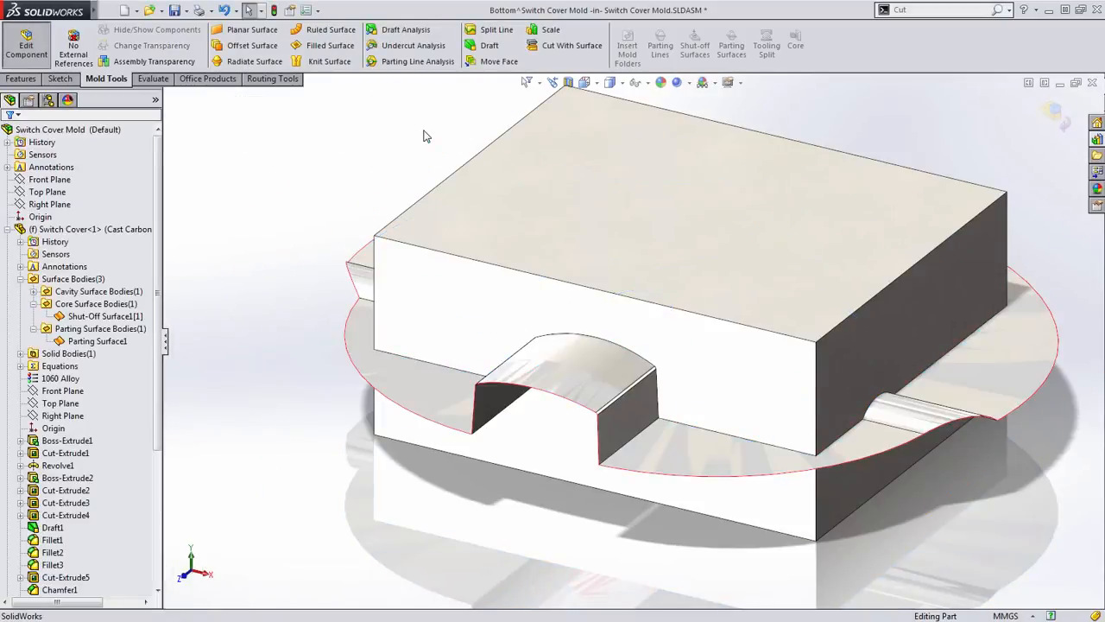
- Open the bottom block part in its own window and knit its two offset surfaces into one surface body
{"action": "left_click", "coordinate": [742, 516]}
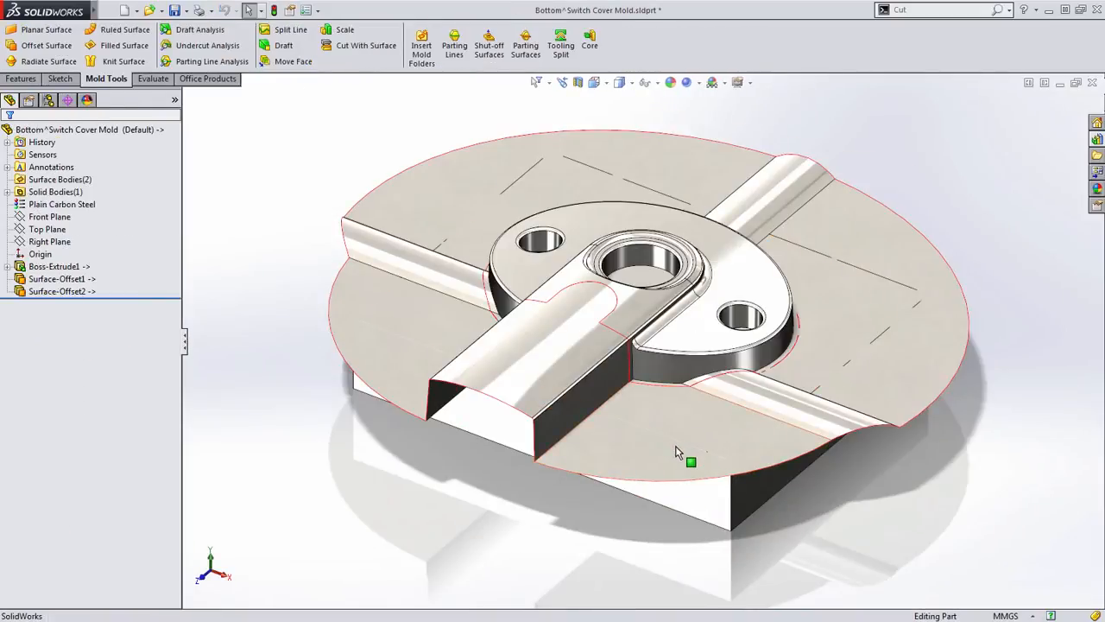
{"action": "left_click", "coordinate": [86, 279]}
{"action": "left_click", "coordinate": [82, 292], "text": "ctrl"}
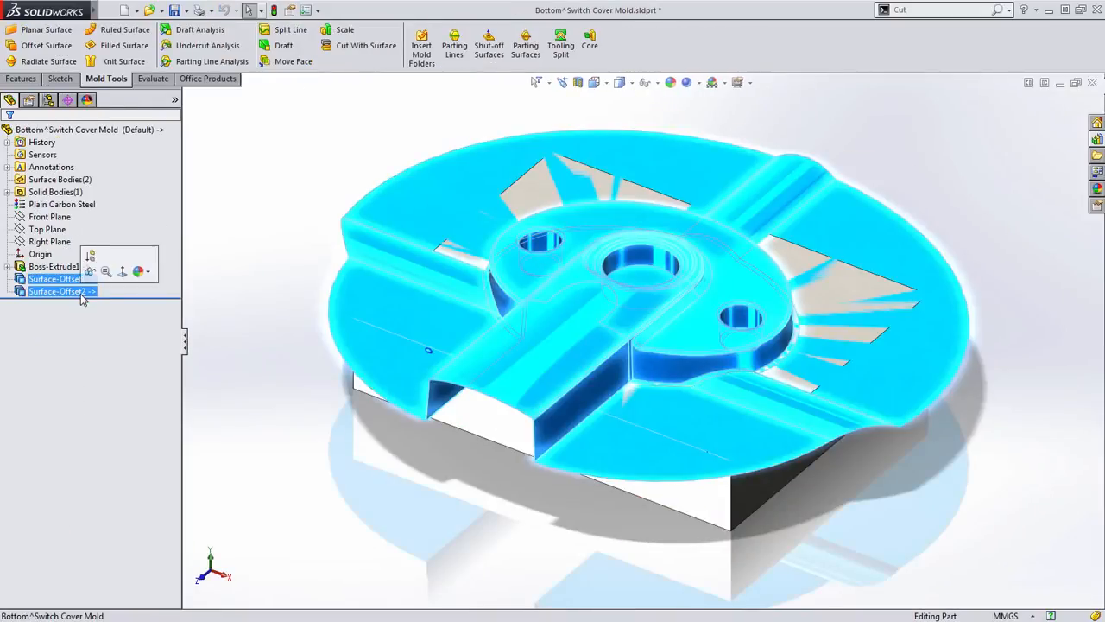
{"action": "left_click", "coordinate": [121, 61]}
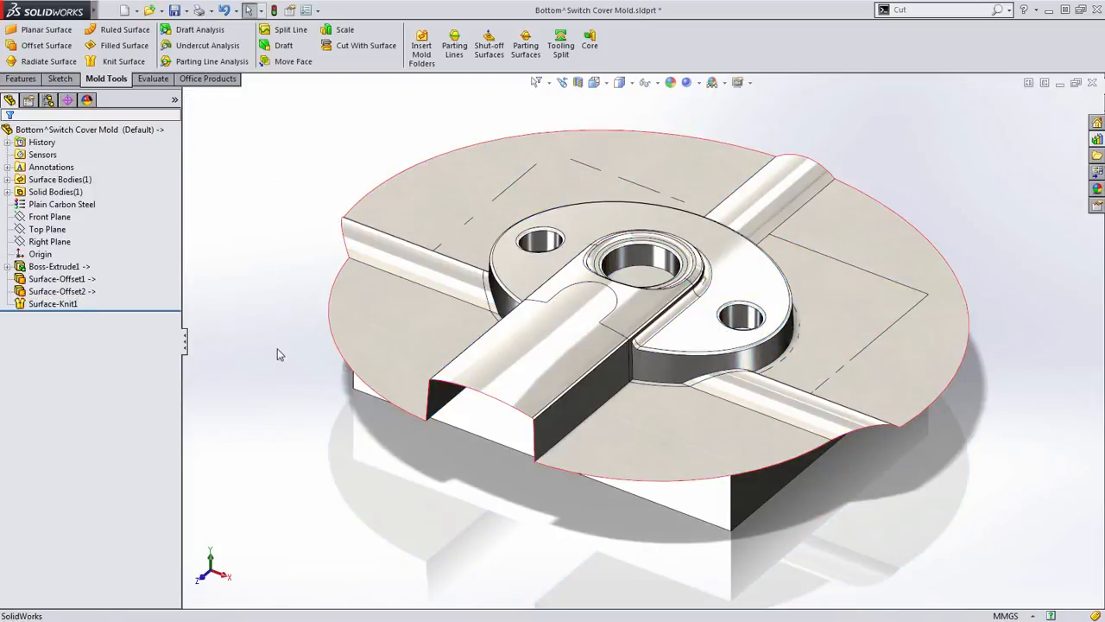
{"action": "middle_click_drag", "start_coordinate": [276, 351], "coordinate": [285, 342]}
{"action": "scroll", "coordinate": [602, 258], "scroll_direction": "down", "scroll_amount": 1}
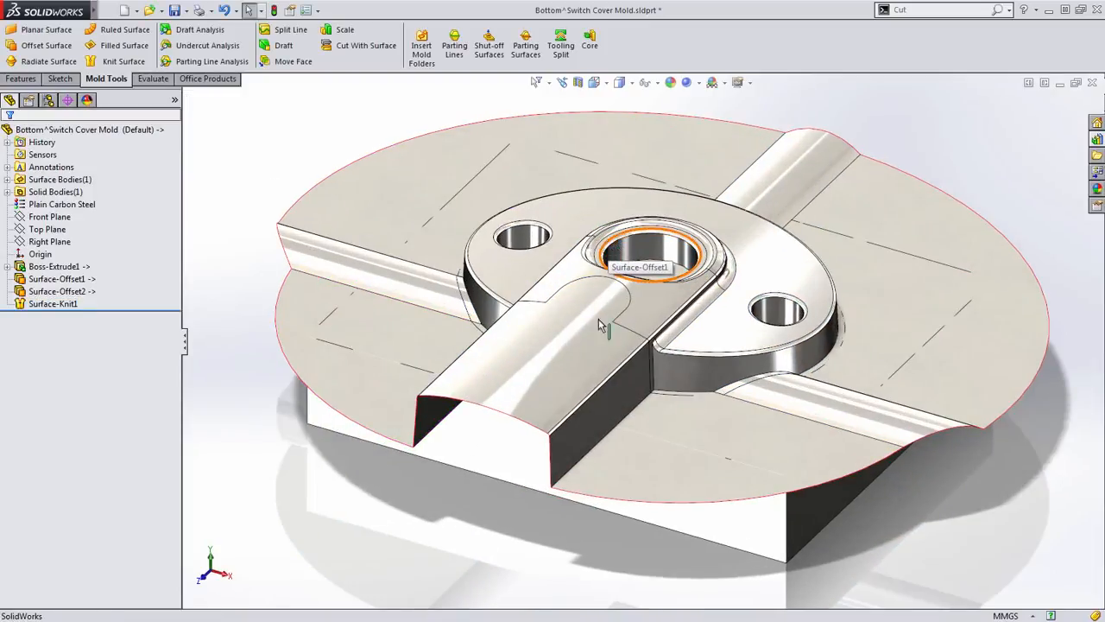
{"action": "middle_click_drag", "start_coordinate": [537, 404], "coordinate": [579, 318]}
{"action": "scroll", "coordinate": [577, 312], "scroll_direction": "down", "scroll_amount": 2}
{"action": "left_click", "coordinate": [375, 46]}
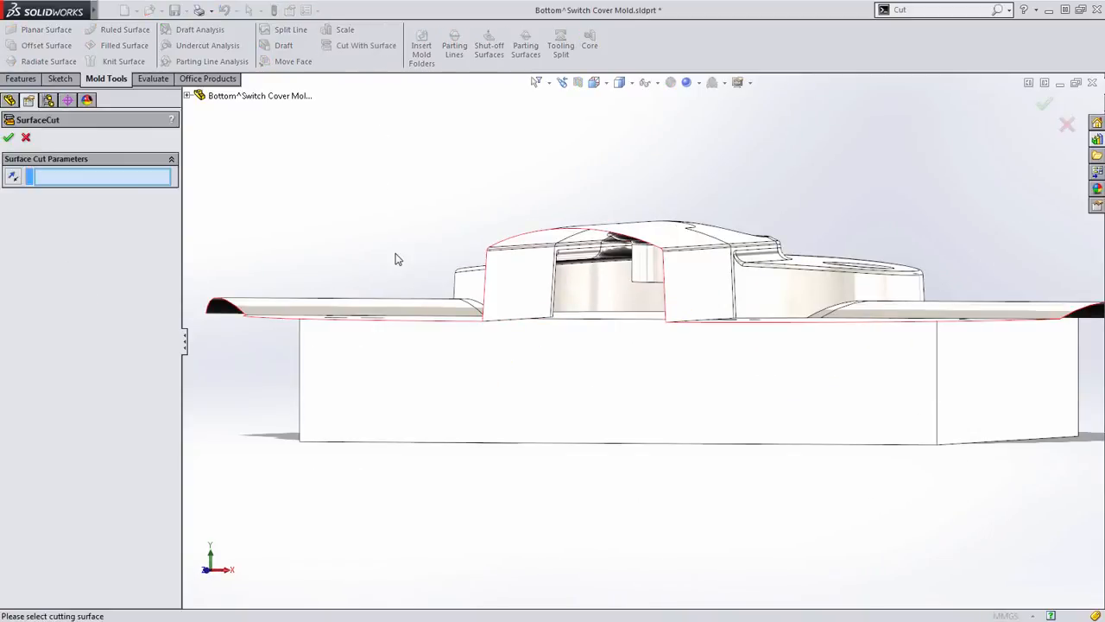
{"action": "scroll", "coordinate": [395, 254], "scroll_direction": "up", "scroll_amount": 4}
{"action": "scroll", "coordinate": [656, 315], "scroll_direction": "down", "scroll_amount": 2}
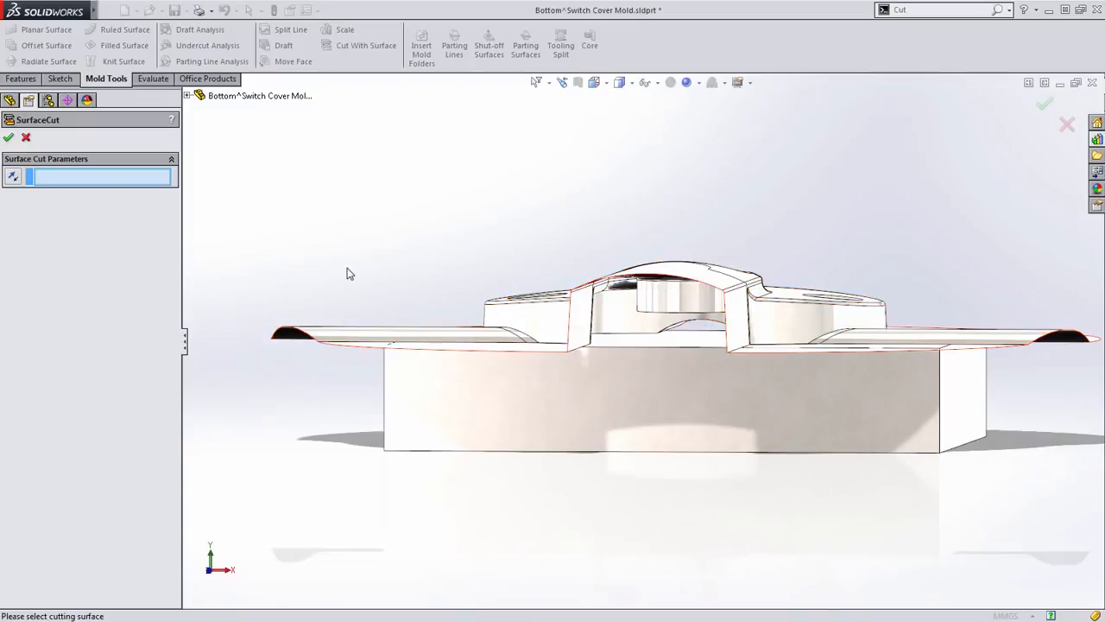
{"action": "key", "text": "Escape"}
- Edit the bottom block's extrusion to add a blind second direction extending upward well past the knitted surface
{"action": "mouse_move", "coordinate": [426, 216]}
{"action": "middle_mouse_down"}
{"action": "mouse_move", "coordinate": [403, 259]}
{"action": "mouse_move", "coordinate": [423, 276]}
{"action": "middle_mouse_up"}
{"action": "left_click", "coordinate": [558, 420]}
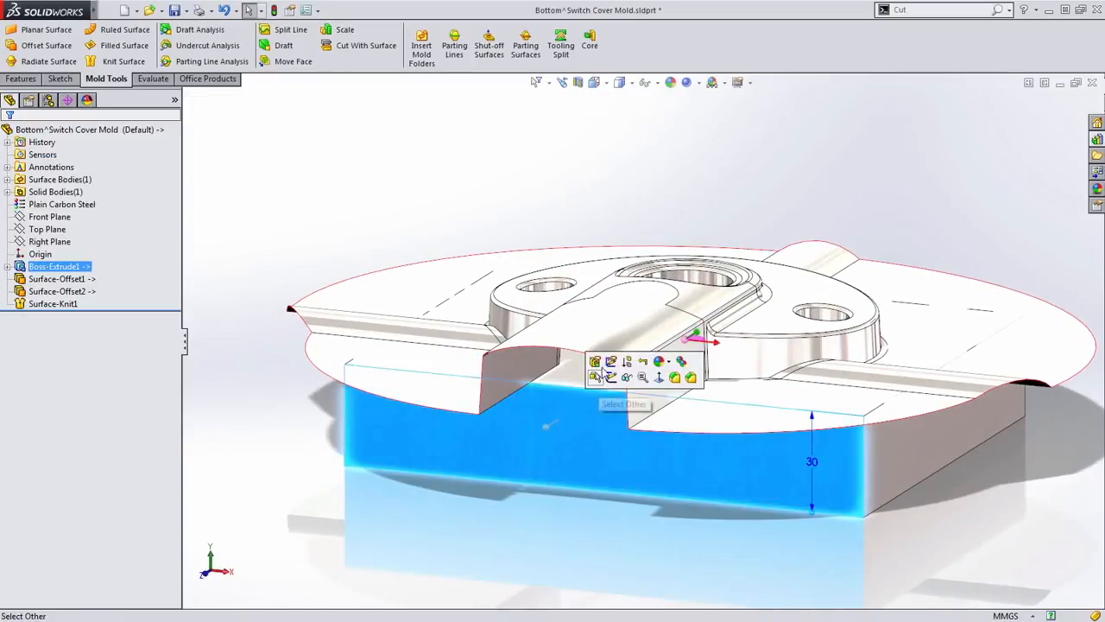
{"action": "left_click", "coordinate": [601, 365]}
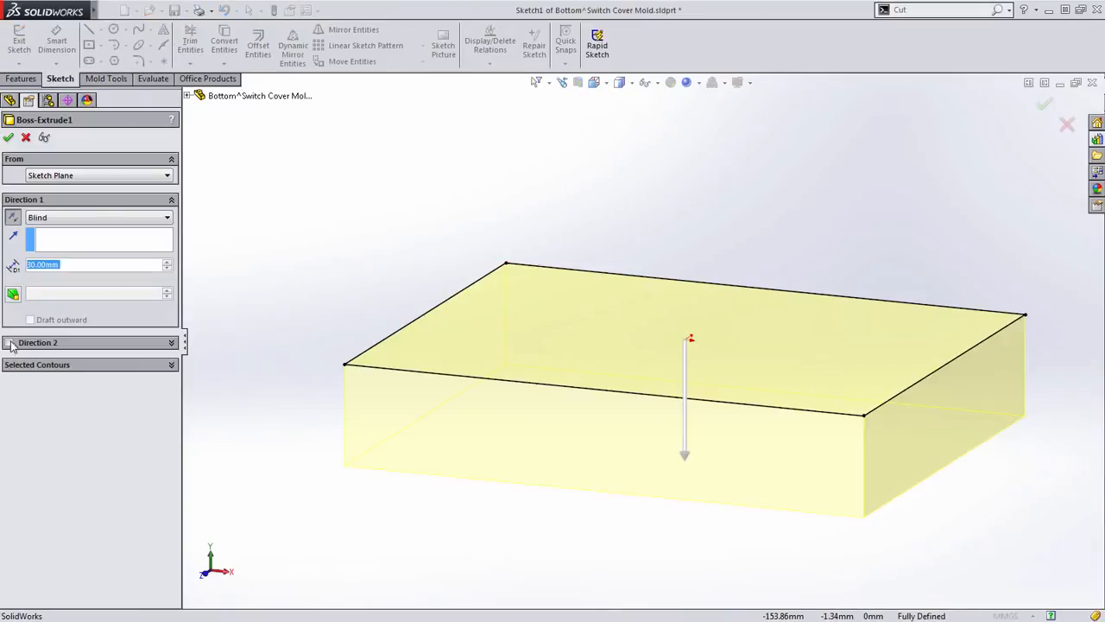
{"action": "left_click", "coordinate": [23, 346]}
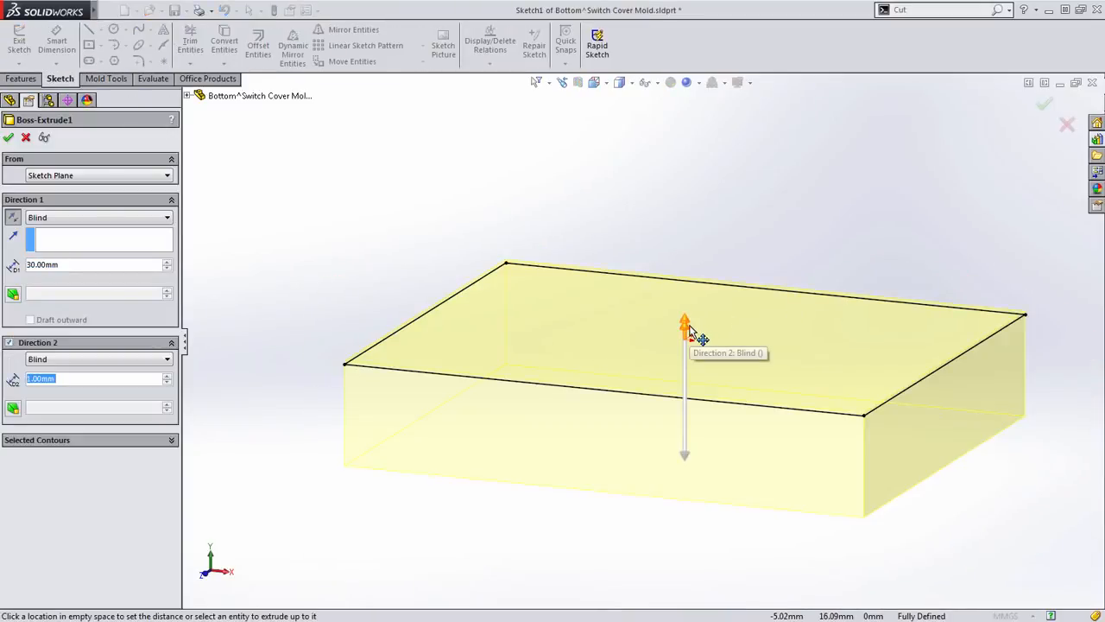
{"action": "mouse_move", "coordinate": [690, 326]}
{"action": "left_mouse_down"}
{"action": "mouse_move", "coordinate": [698, 338]}
{"action": "mouse_move", "coordinate": [726, 217]}
{"action": "mouse_move", "coordinate": [735, 143]}
{"action": "mouse_move", "coordinate": [720, 117]}
{"action": "left_mouse_up"}
{"action": "right_click", "coordinate": [666, 297]}
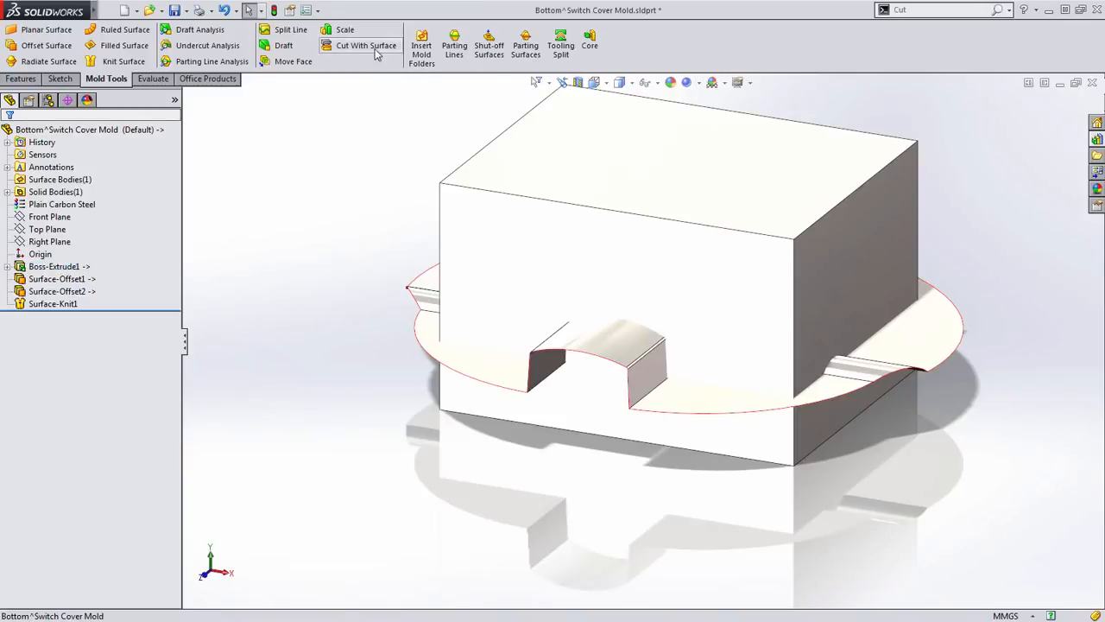
- Cut the bottom block with its knitted surface, removing the material above it
{"action": "left_click", "coordinate": [356, 45]}
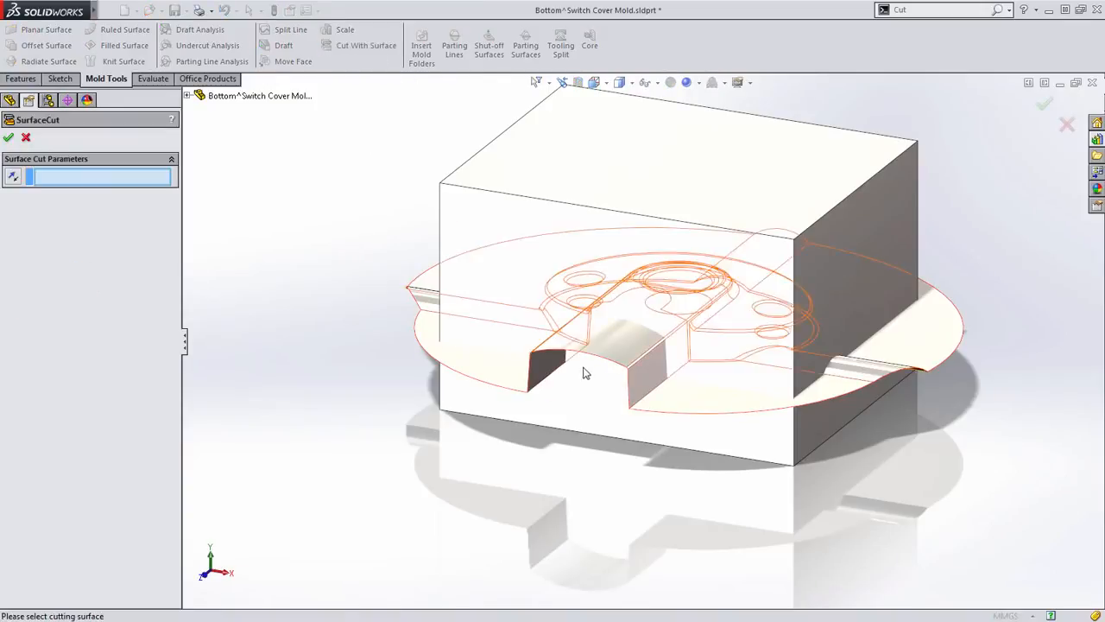
{"action": "left_click", "coordinate": [610, 354]}
{"action": "scroll", "coordinate": [611, 353], "scroll_direction": "down", "scroll_amount": 4}
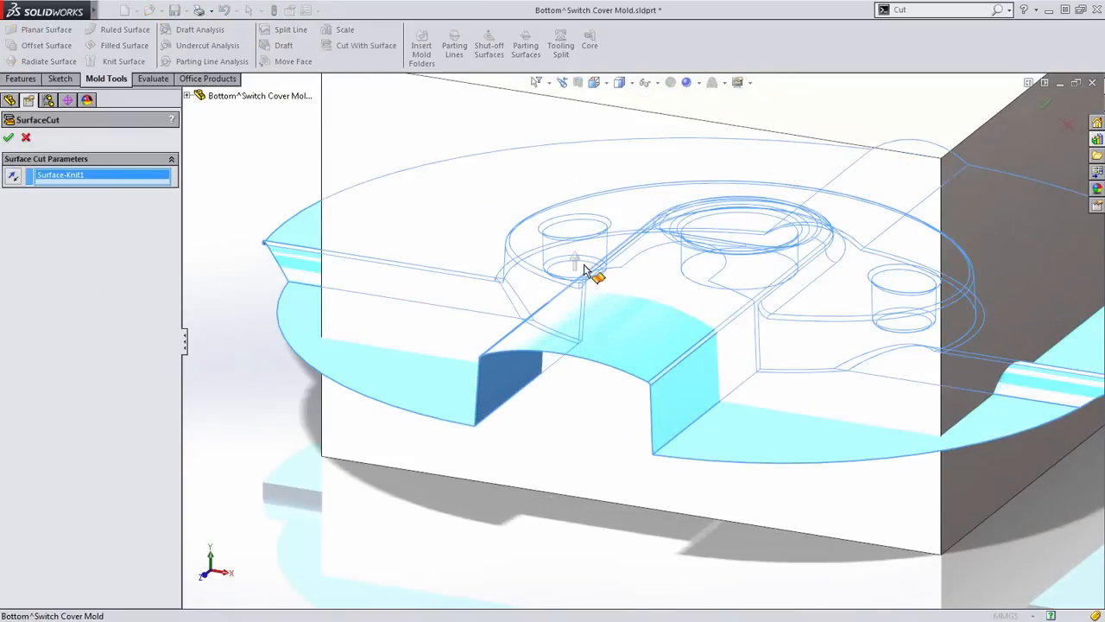
{"action": "right_click", "coordinate": [488, 522]}
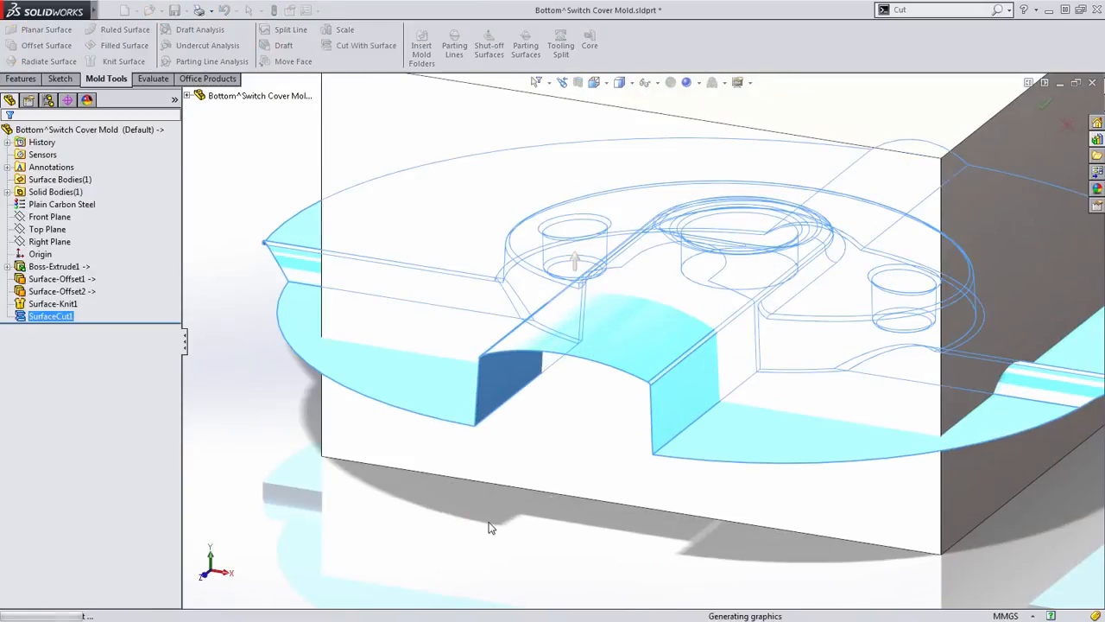
- Delete the knitted surface body from the bottom block, leaving only the cut solid
{"action": "scroll", "coordinate": [489, 522], "scroll_direction": "up", "scroll_amount": 4}
{"action": "middle_click_drag", "start_coordinate": [492, 484], "coordinate": [494, 489]}
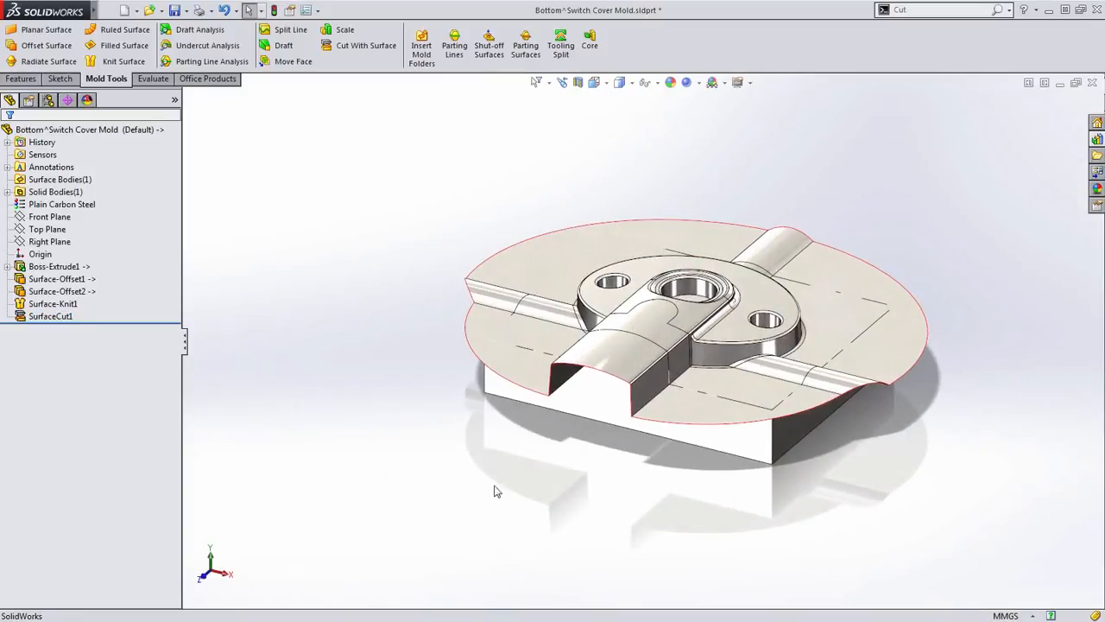
{"action": "right_click", "coordinate": [529, 259]}
{"action": "left_click", "coordinate": [561, 582]}
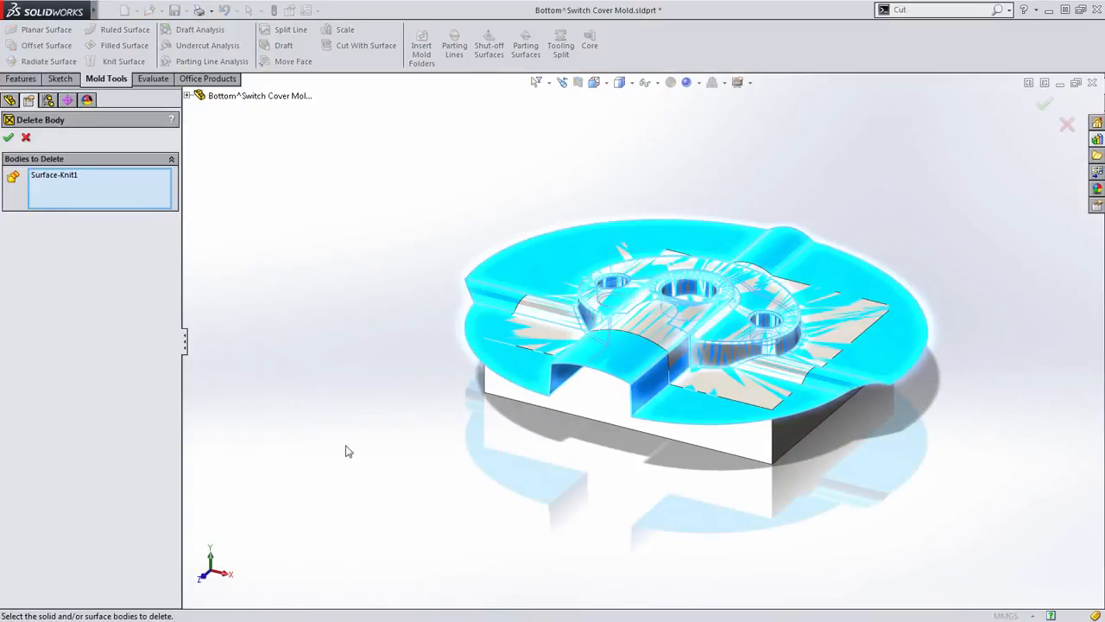
{"action": "key", "text": "Return"}
{"action": "key", "text": "ctrl+7"}
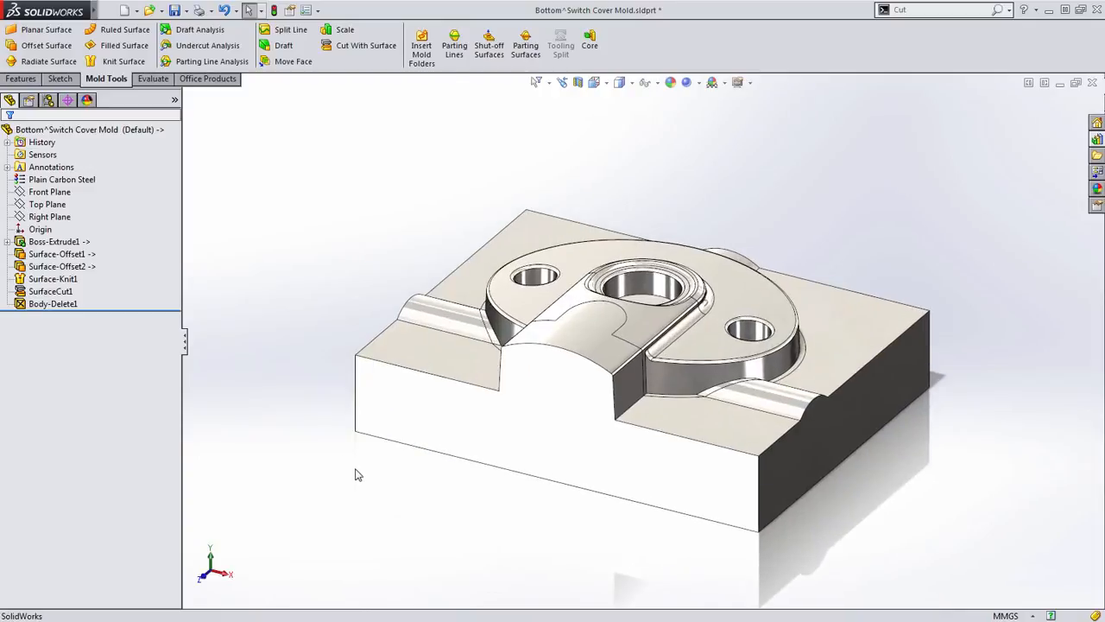
{"action": "mouse_move", "coordinate": [356, 474]}
{"action": "middle_mouse_down"}
{"action": "mouse_move", "coordinate": [245, 481]}
{"action": "mouse_move", "coordinate": [340, 486]}
{"action": "middle_mouse_up"}
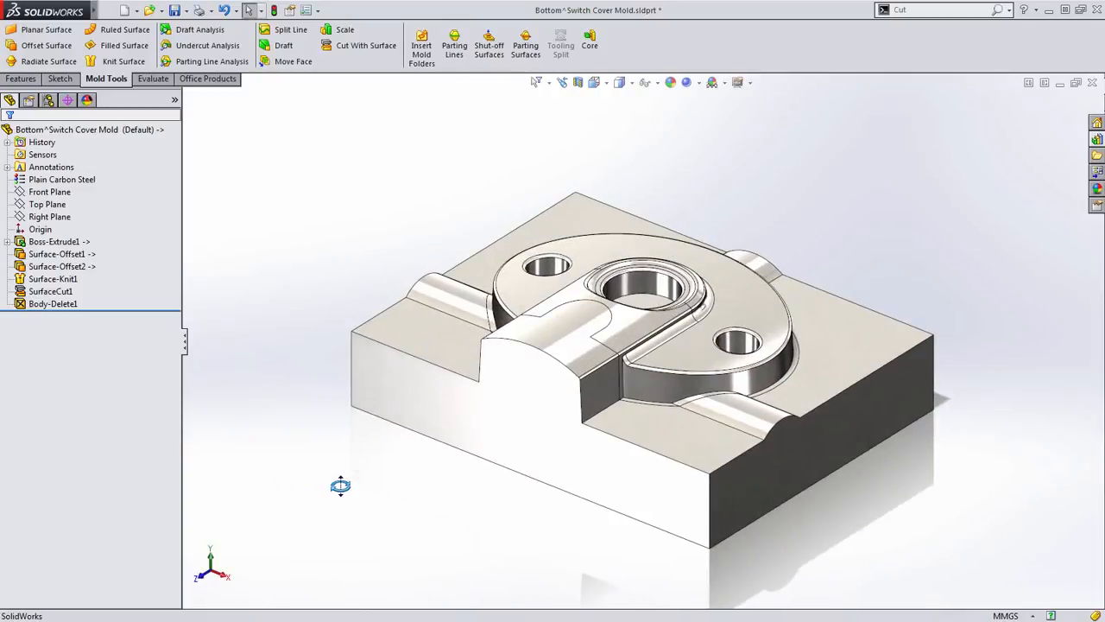
- Close the bottom block's part window and finish editing the component so the top-level mold assembly is active
{"action": "key", "text": "ctrl+w"}
{"action": "left_click", "coordinate": [531, 319]}
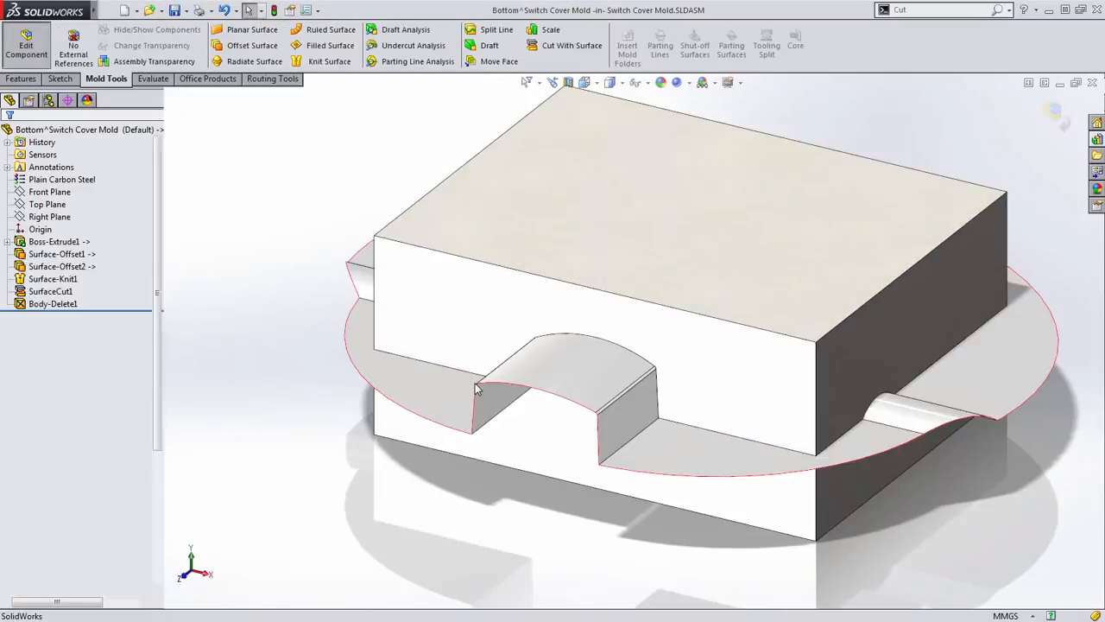
{"action": "scroll", "coordinate": [388, 429], "scroll_direction": "up", "scroll_amount": 3}
{"action": "left_click", "coordinate": [8, 229]}
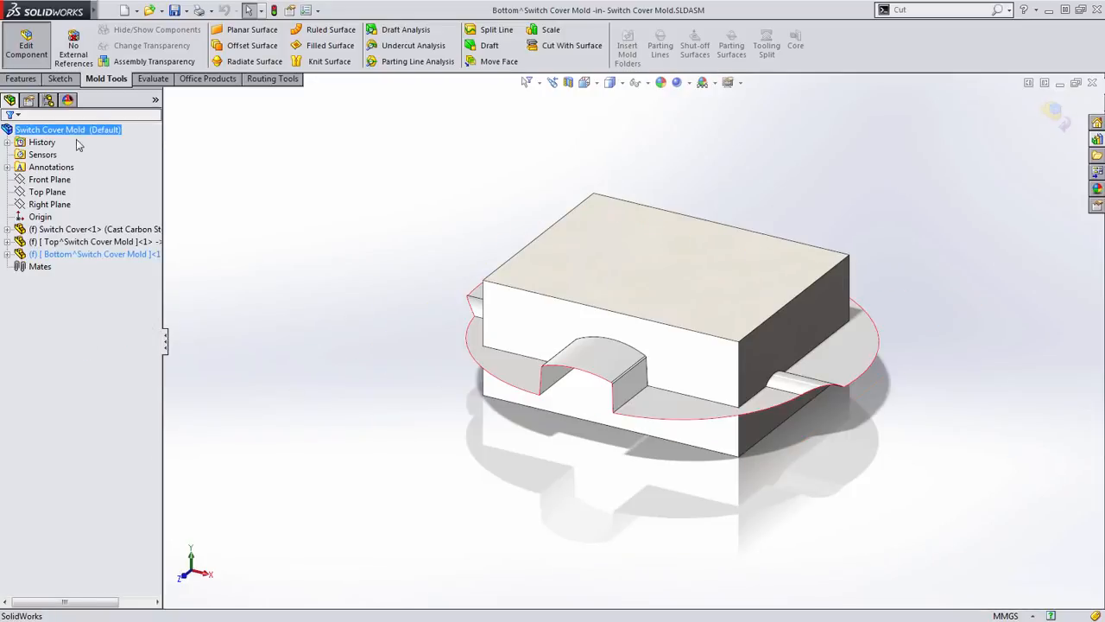
{"action": "right_click", "coordinate": [305, 177]}
{"action": "left_click", "coordinate": [336, 406]}
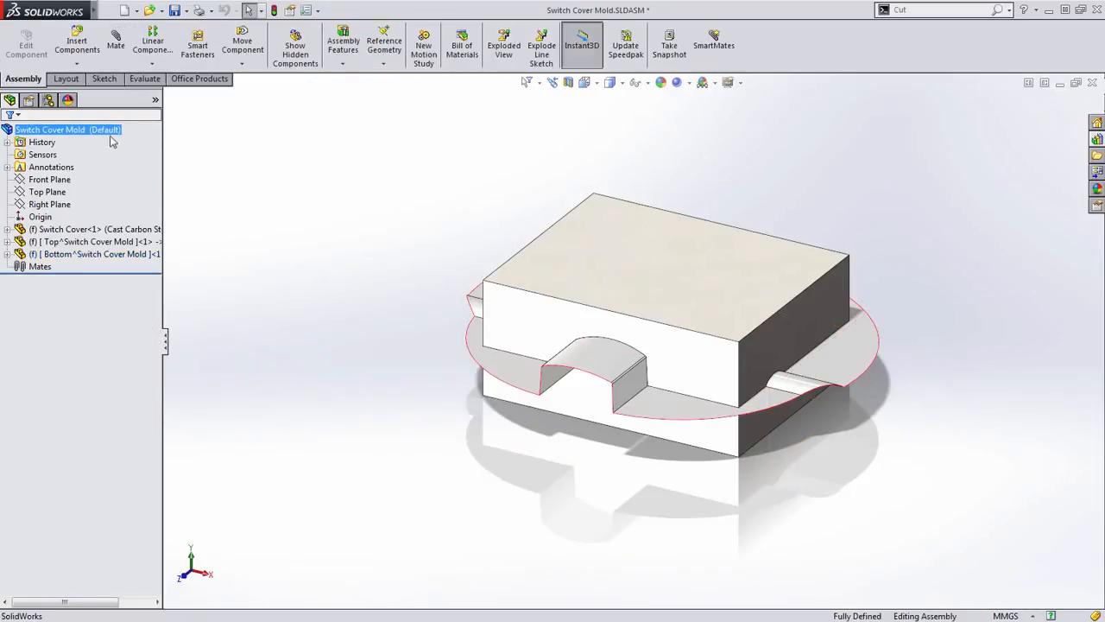
- Explode the mold assembly to separate the top block, switch cover and bottom block
{"action": "right_click", "coordinate": [100, 129]}
{"action": "left_click", "coordinate": [180, 228]}
{"action": "scroll", "coordinate": [319, 302], "scroll_direction": "up", "scroll_amount": 2}
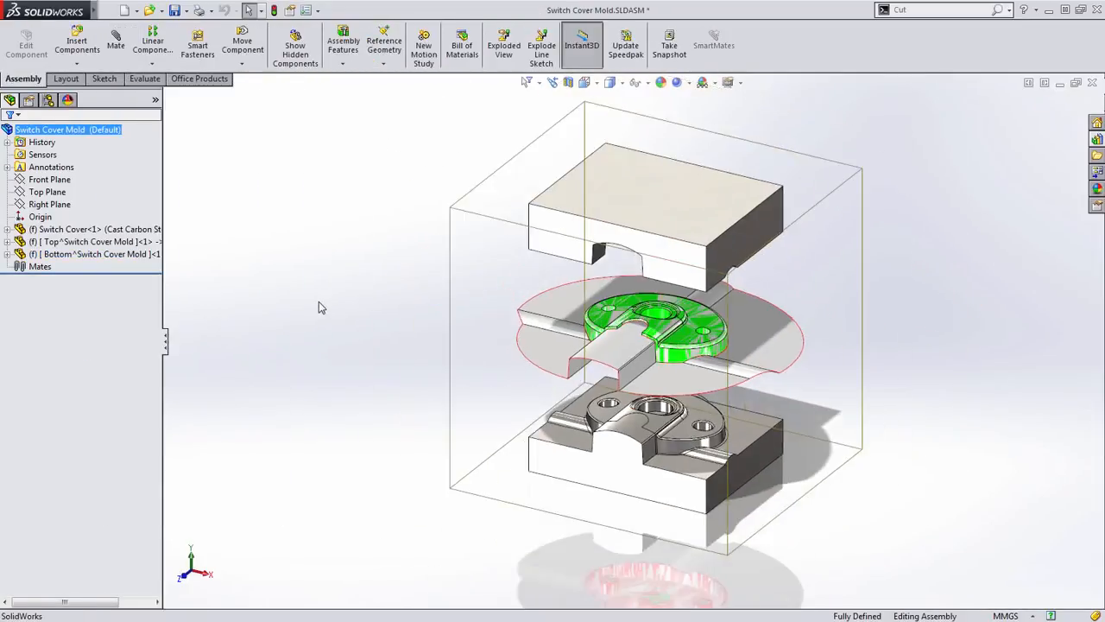
{"action": "left_click", "coordinate": [375, 324]}
- Try hiding the whole switch cover component, and show it again
{"action": "scroll", "coordinate": [685, 371], "scroll_direction": "down", "scroll_amount": 2}
{"action": "left_click", "coordinate": [671, 377]}
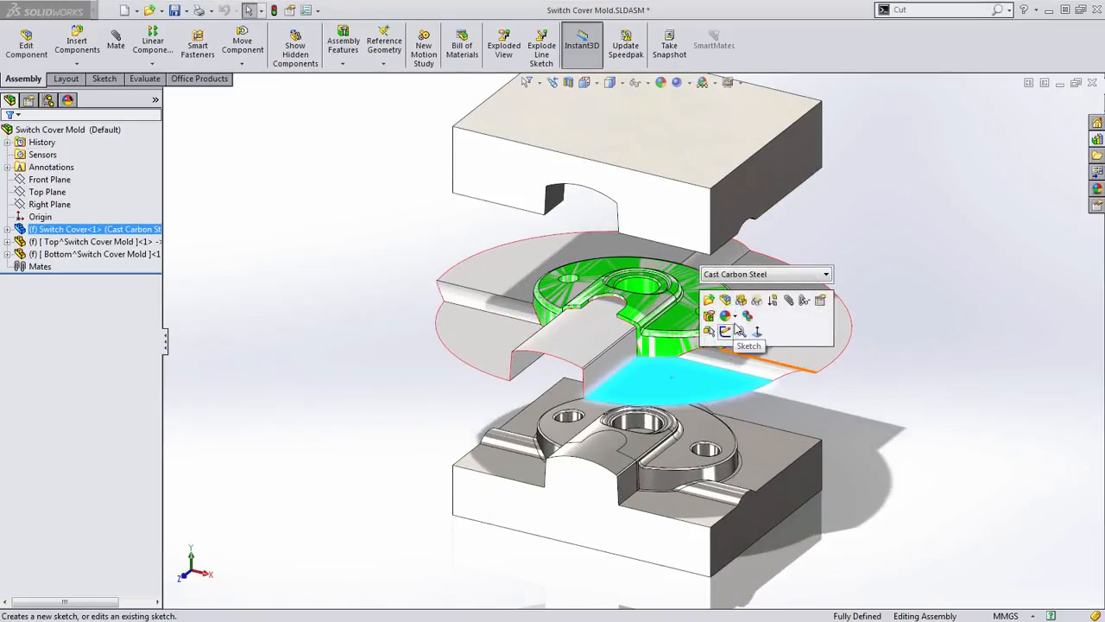
{"action": "left_click", "coordinate": [741, 302]}
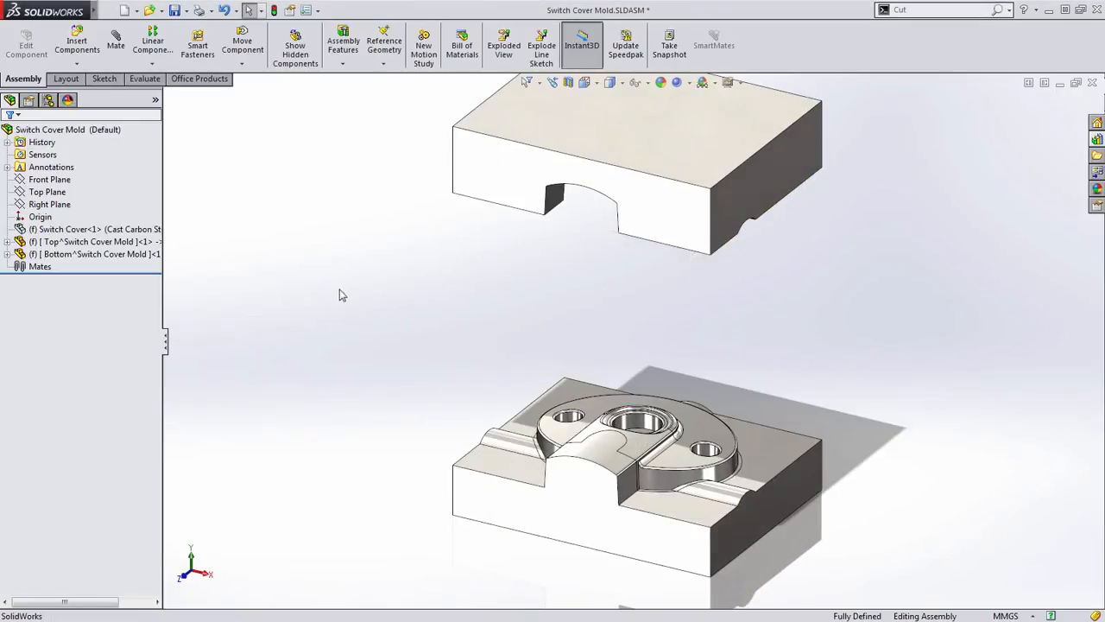
{"action": "left_click", "coordinate": [112, 229]}
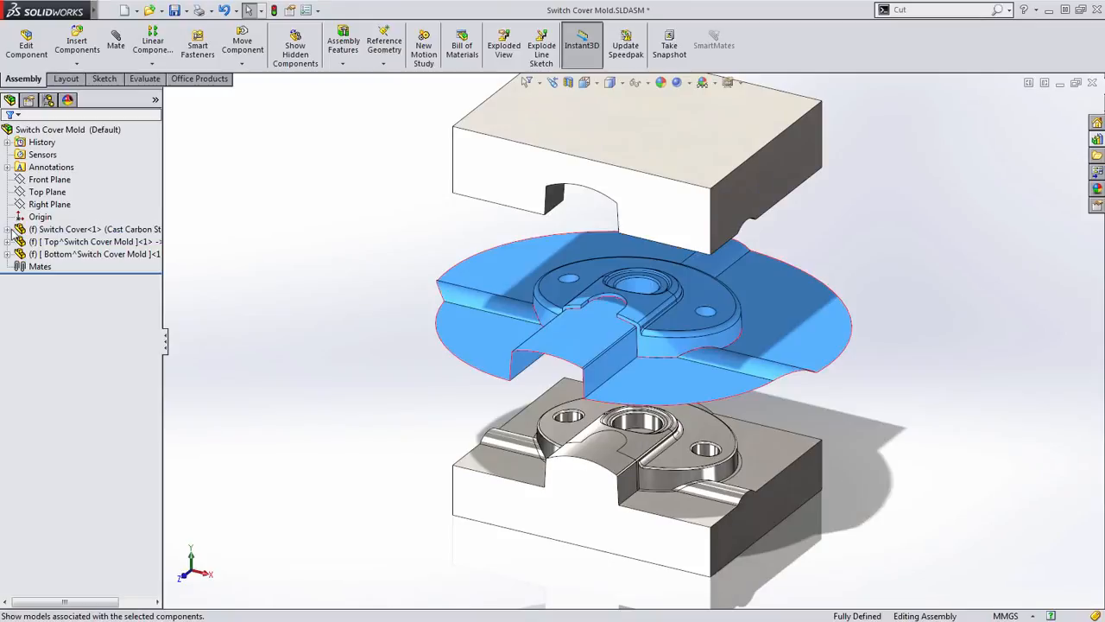
- Hide all of the switch cover's surface bodies, leaving its solid body displayed between the mold blocks
{"action": "left_click", "coordinate": [8, 230]}
{"action": "left_click", "coordinate": [84, 242]}
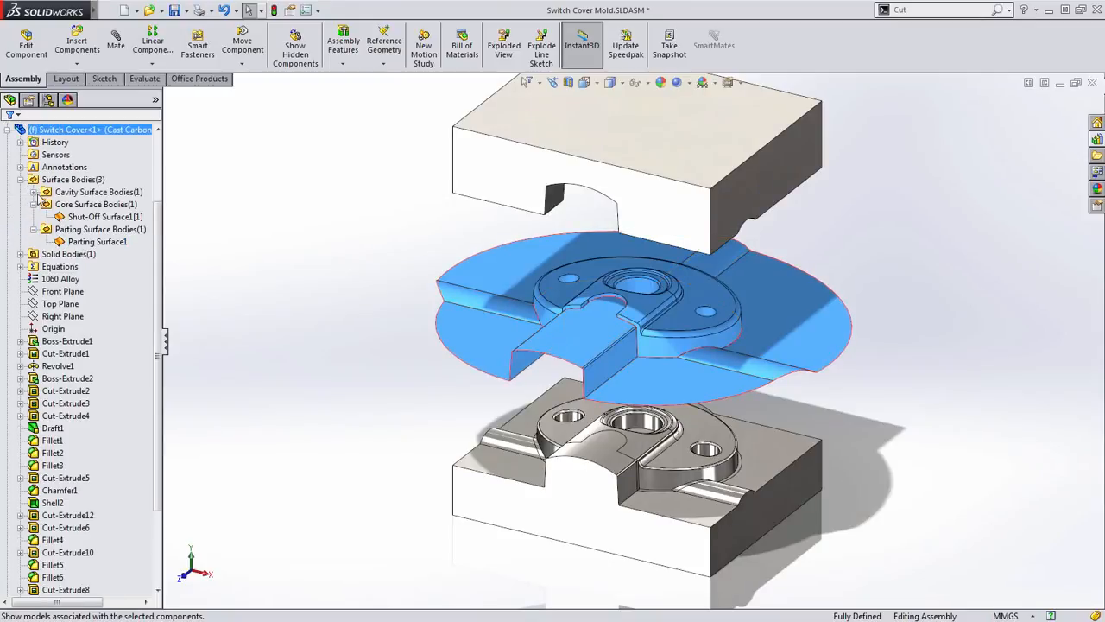
{"action": "left_click", "coordinate": [33, 191]}
{"action": "right_click", "coordinate": [86, 179]}
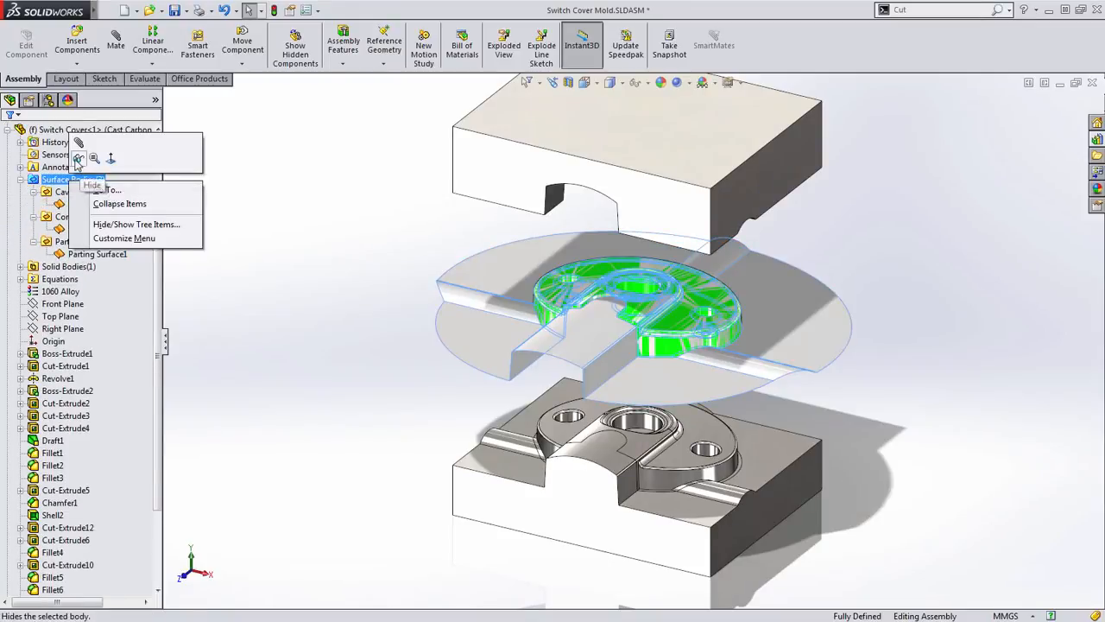
{"action": "left_click", "coordinate": [119, 203]}
{"action": "middle_click_drag", "start_coordinate": [387, 420], "coordinate": [544, 402]}
{"action": "scroll", "coordinate": [716, 328], "scroll_direction": "down", "scroll_amount": 2}
{"action": "middle_click_drag", "start_coordinate": [715, 329], "coordinate": [722, 320]}
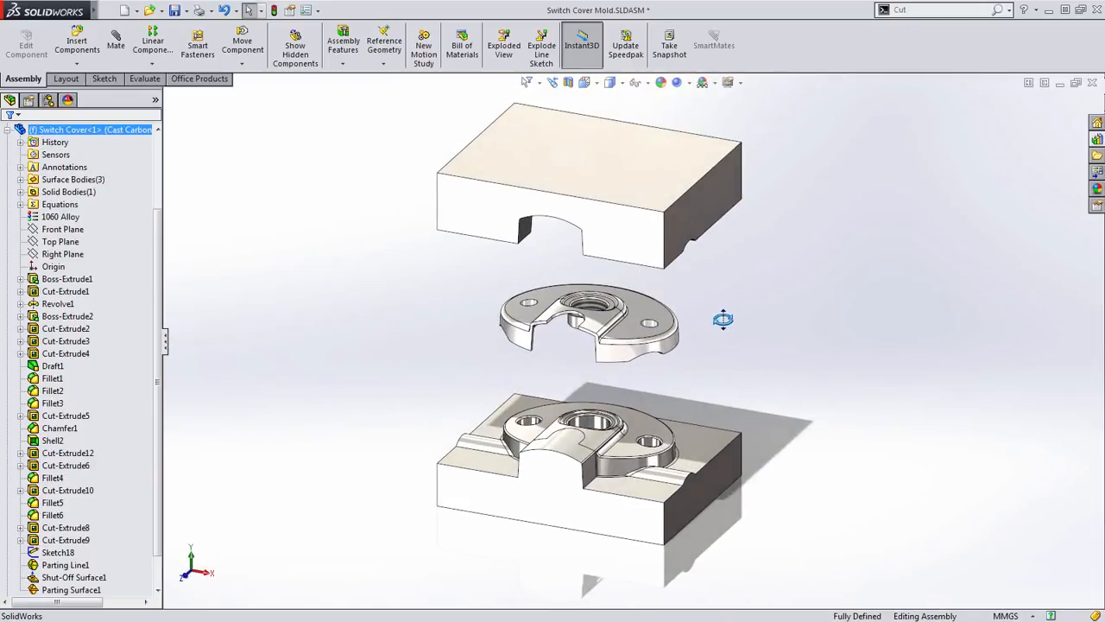